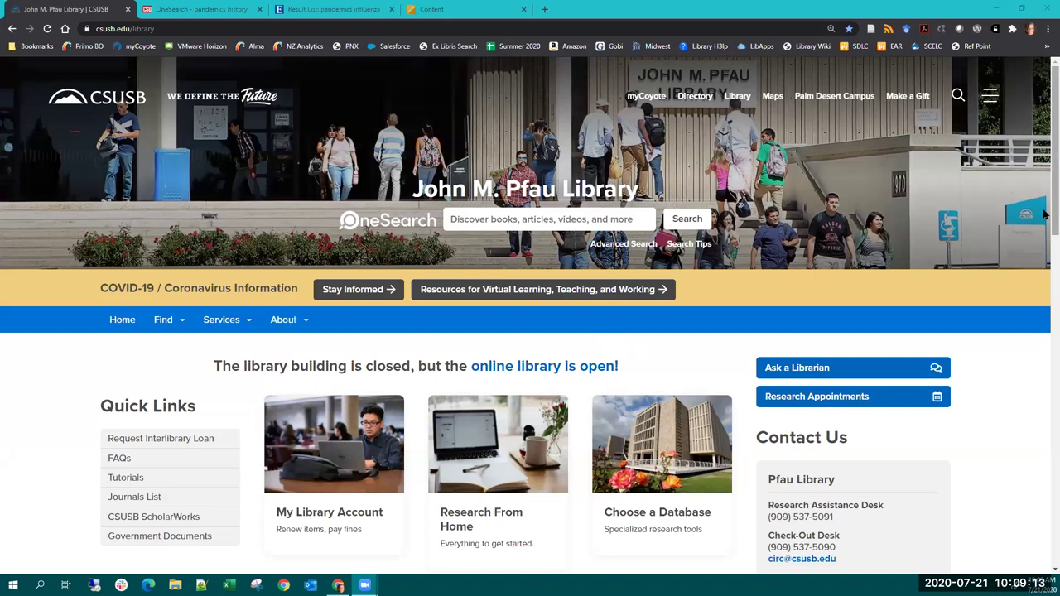
- Search OneSearch for 'linking' (3,629,083 results) and open the Linking to Library Resources guide's Basics page
{"action": "scroll", "coordinate": [1044, 215], "scroll_direction": "down", "scroll_amount": 1}
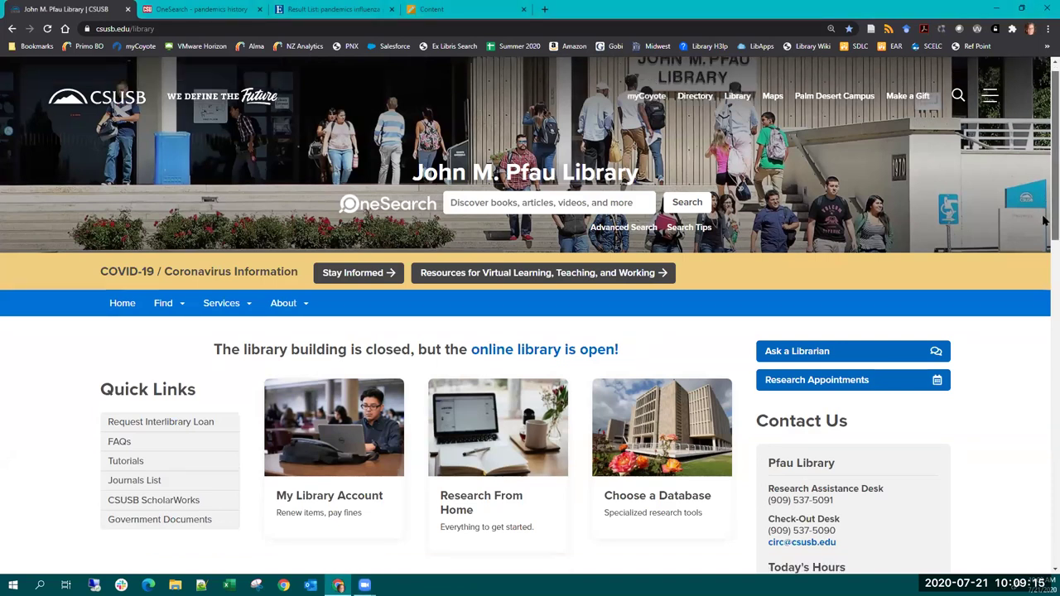
{"action": "scroll", "coordinate": [1044, 220], "scroll_direction": "down", "scroll_amount": 3}
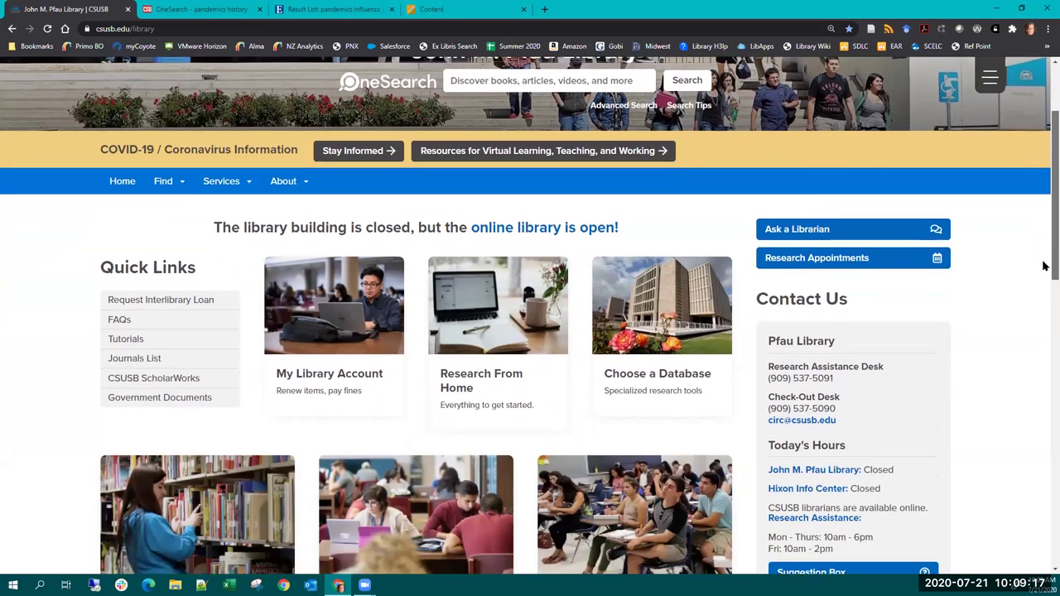
{"action": "scroll", "coordinate": [1037, 289], "scroll_direction": "down", "scroll_amount": 1}
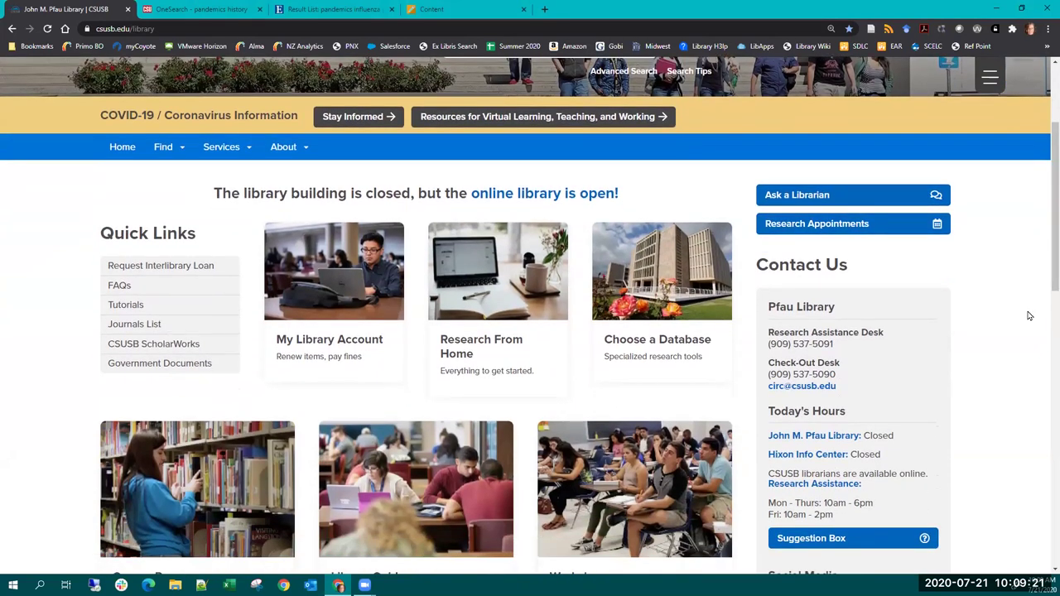
{"action": "scroll", "coordinate": [1044, 204], "scroll_direction": "down", "scroll_amount": 3}
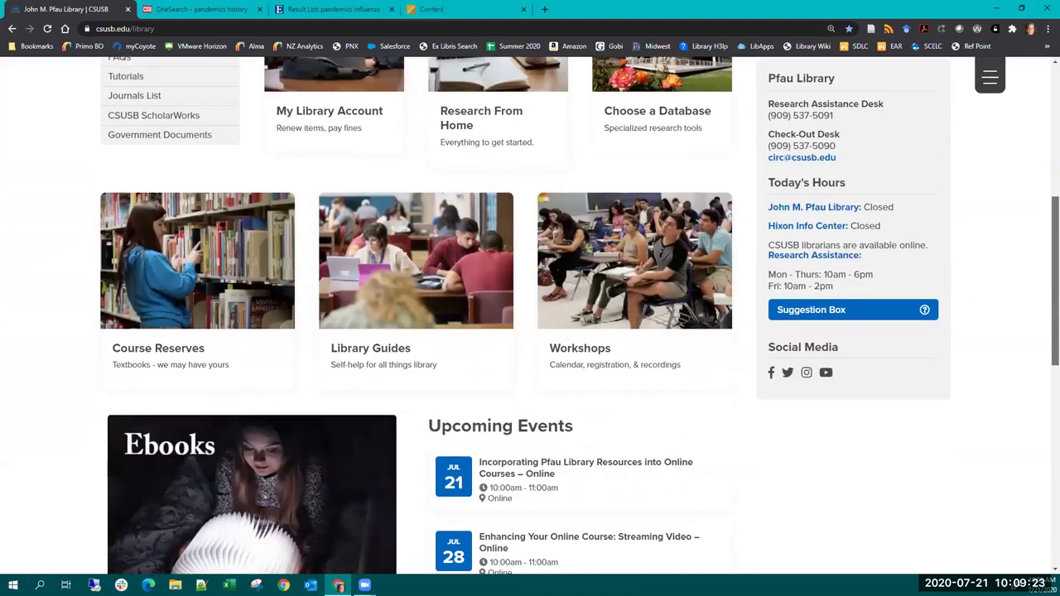
{"action": "scroll", "coordinate": [558, 265], "scroll_direction": "up", "scroll_amount": 2}
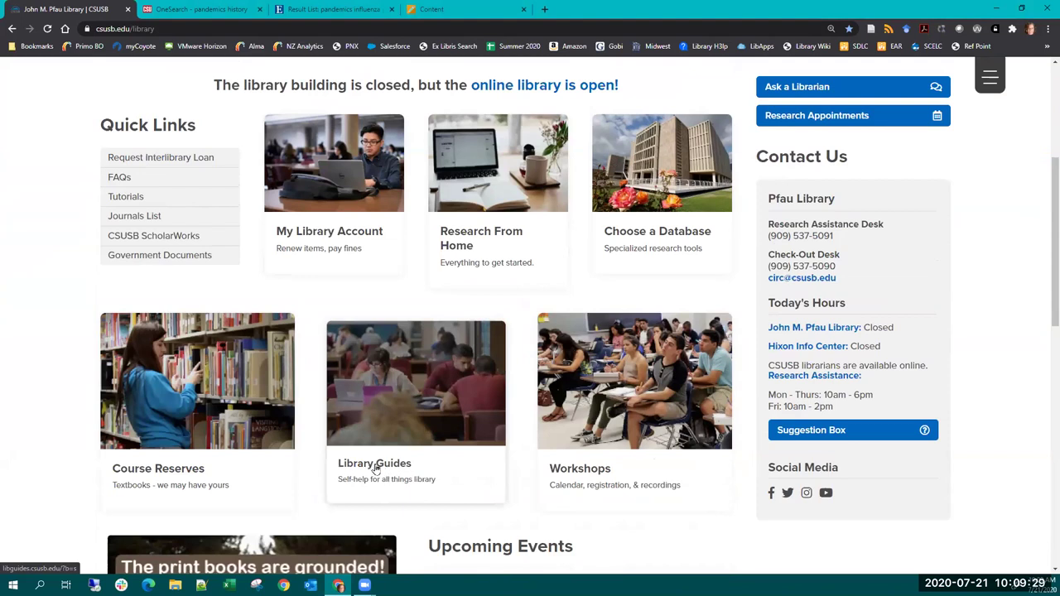
{"action": "scroll", "coordinate": [399, 404], "scroll_direction": "up", "scroll_amount": 2}
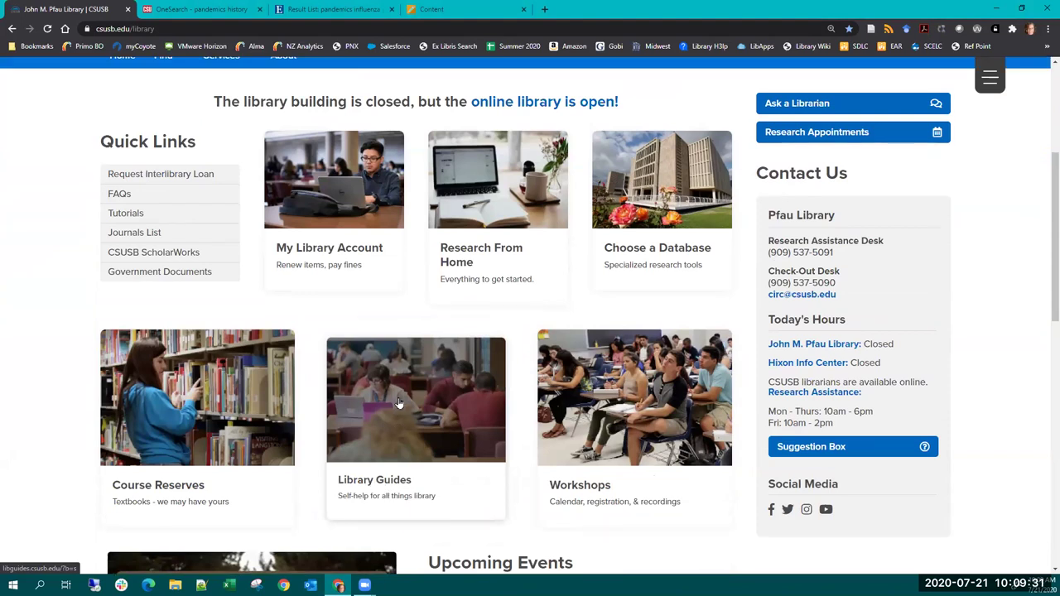
{"action": "scroll", "coordinate": [511, 217], "scroll_direction": "up", "scroll_amount": 2}
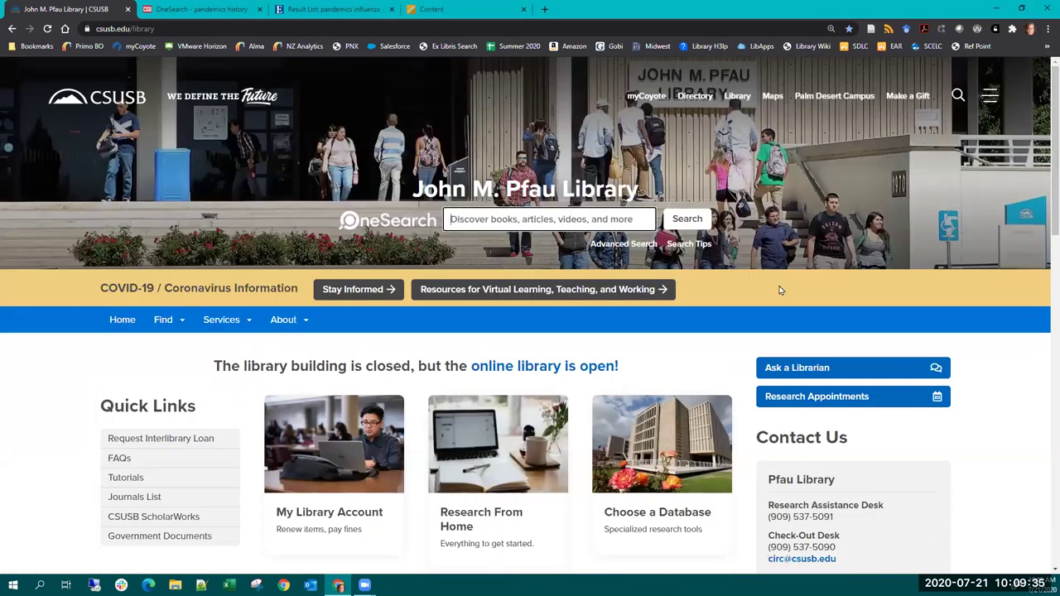
{"action": "type", "text": "linking"}
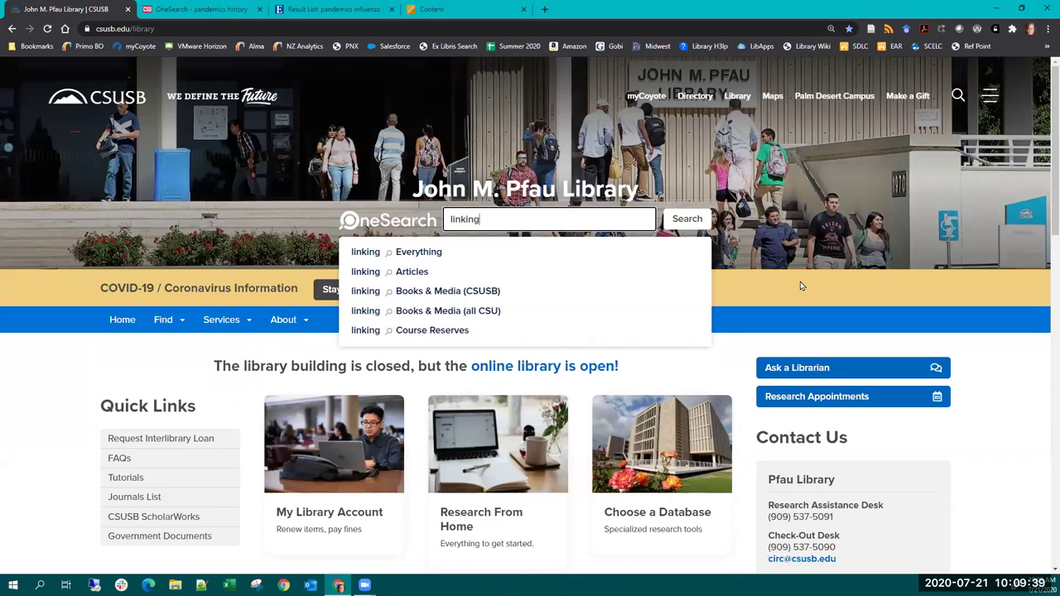
{"action": "key", "text": "Return"}
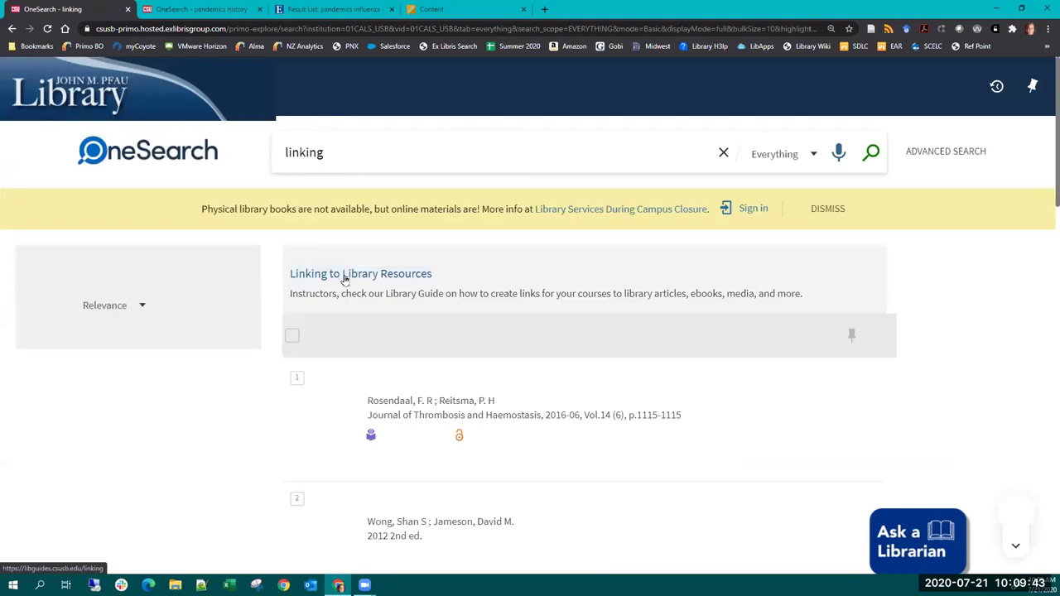
{"action": "left_click_drag", "start_coordinate": [431, 279], "coordinate": [290, 280]}
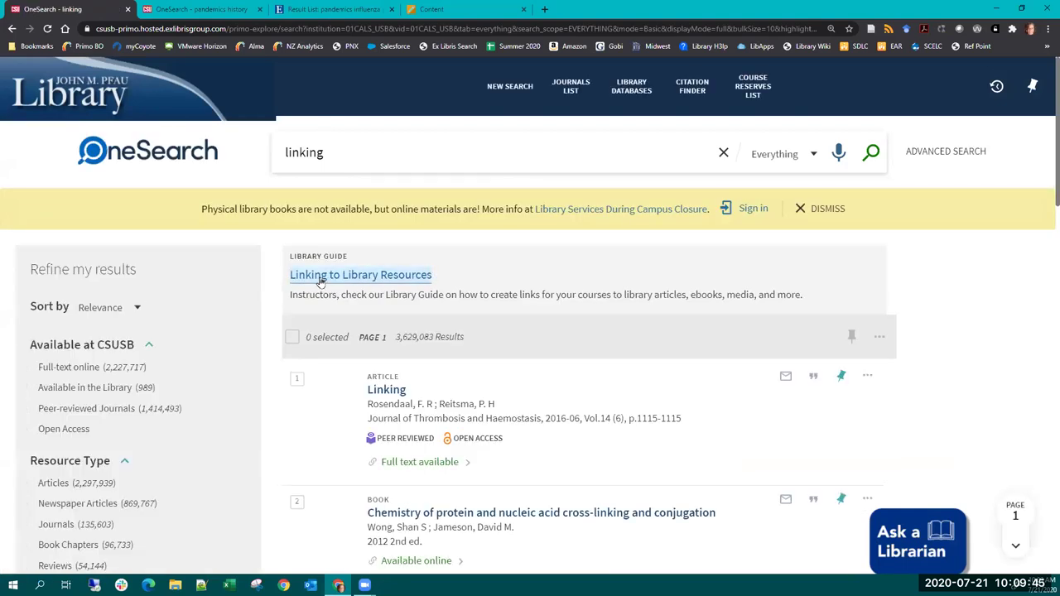
{"action": "left_click", "coordinate": [392, 280]}
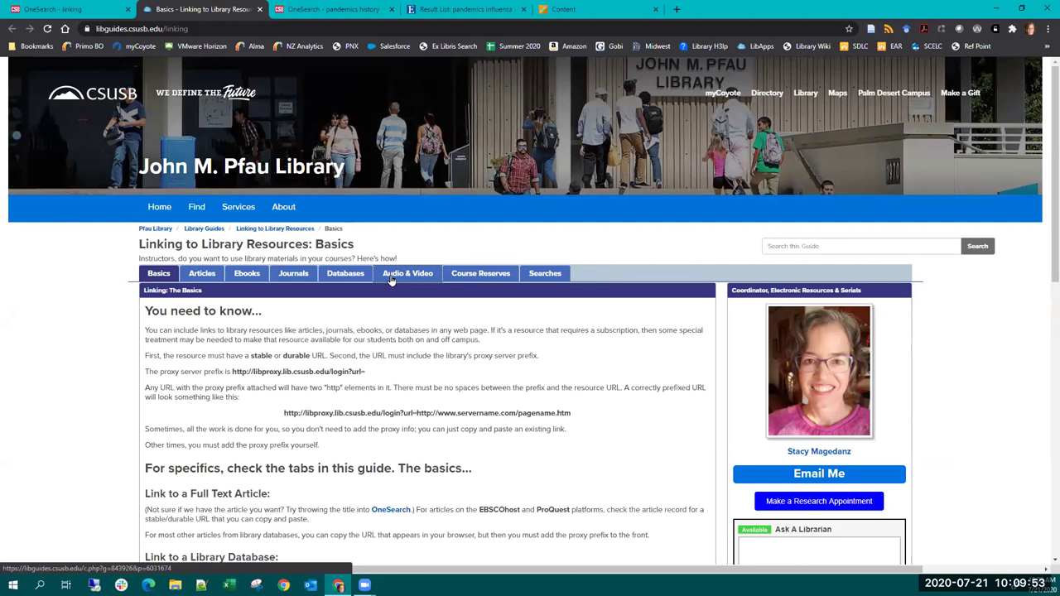
{"action": "scroll", "coordinate": [576, 245], "scroll_direction": "down", "scroll_amount": 2}
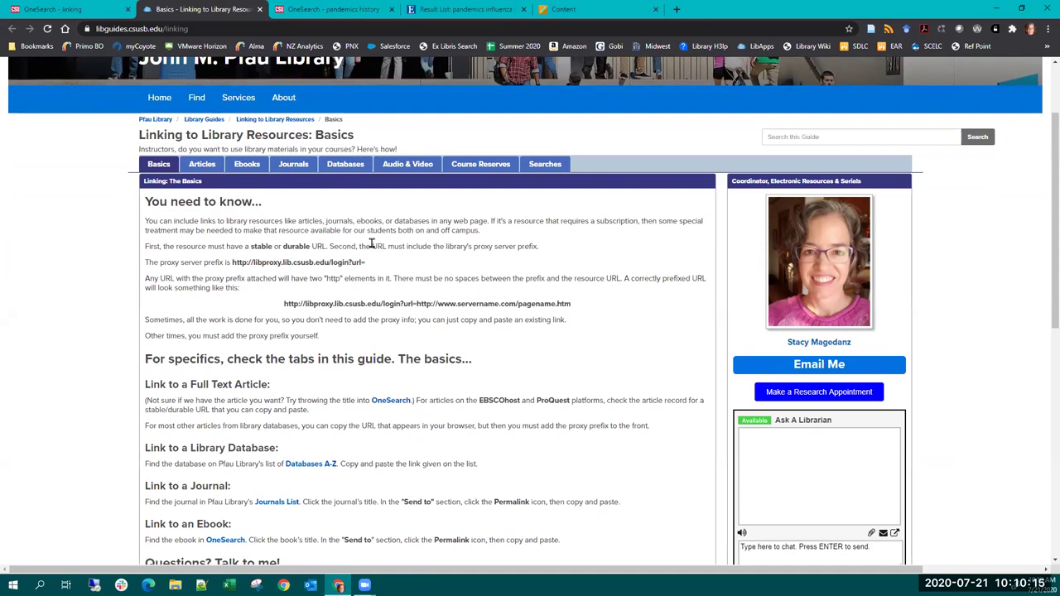
{"action": "left_click_drag", "start_coordinate": [250, 246], "coordinate": [309, 248]}
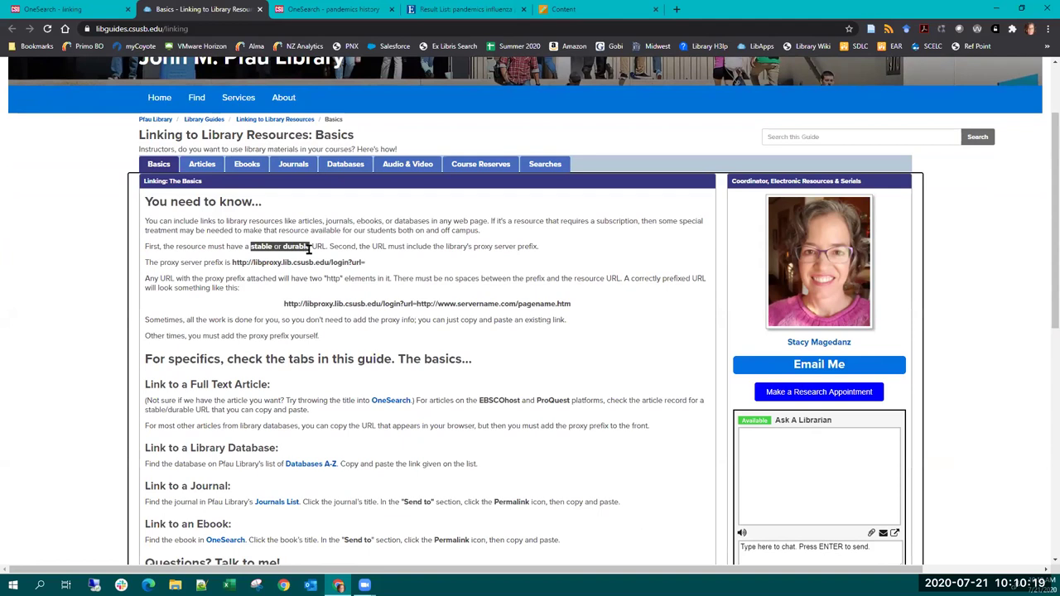
{"action": "left_click", "coordinate": [495, 284]}
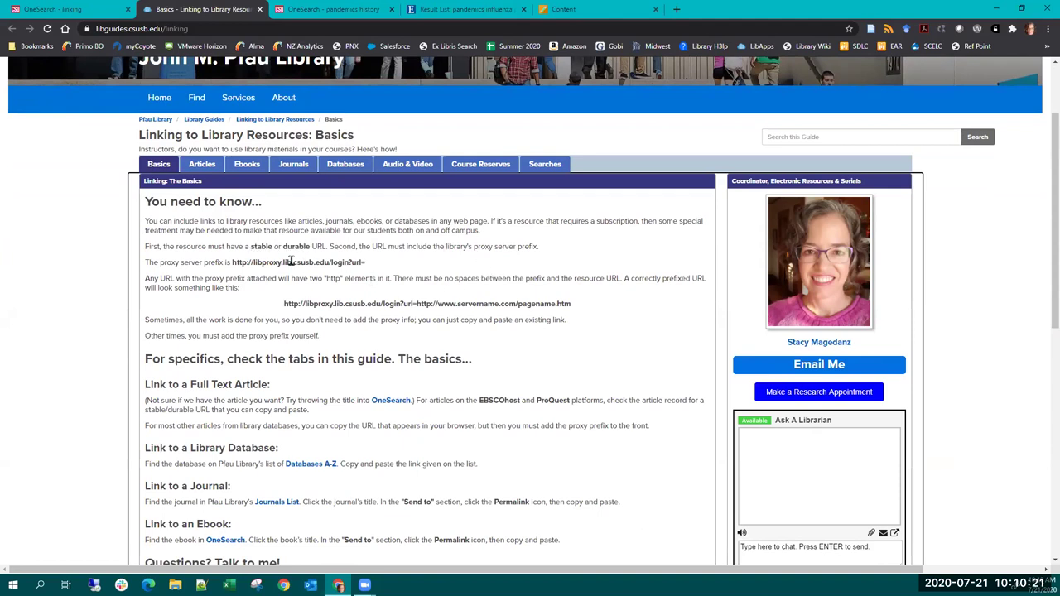
{"action": "left_click_drag", "start_coordinate": [235, 262], "coordinate": [370, 266]}
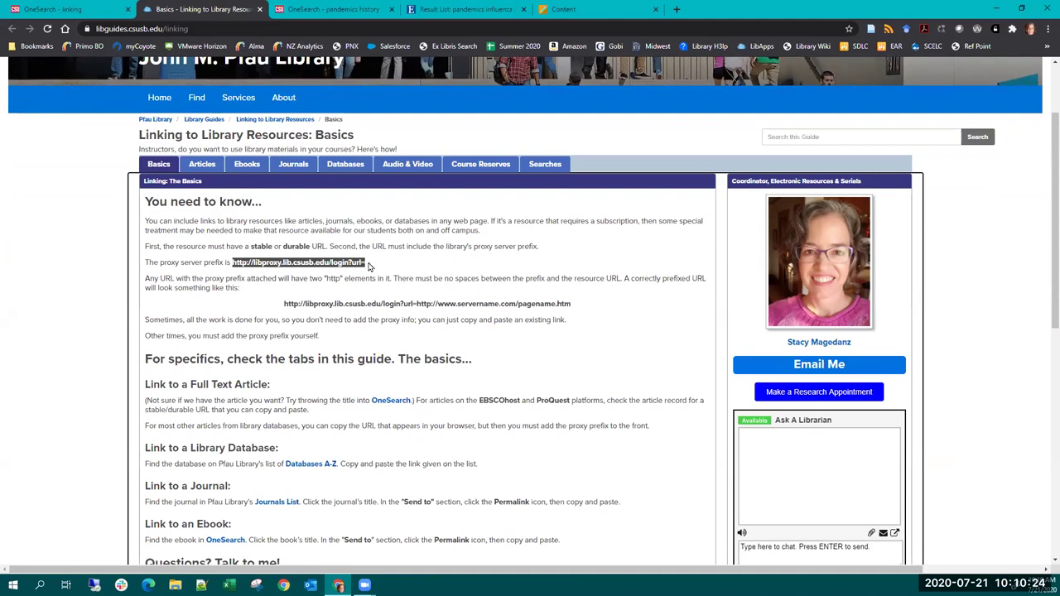
{"action": "left_click", "coordinate": [417, 303]}
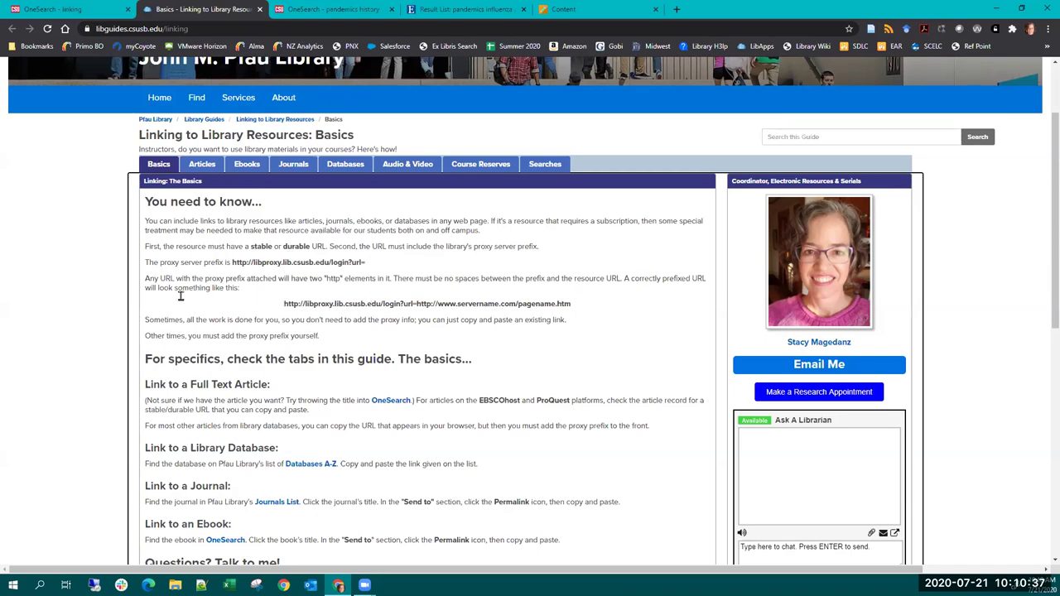
{"action": "left_click_drag", "start_coordinate": [283, 303], "coordinate": [570, 304]}
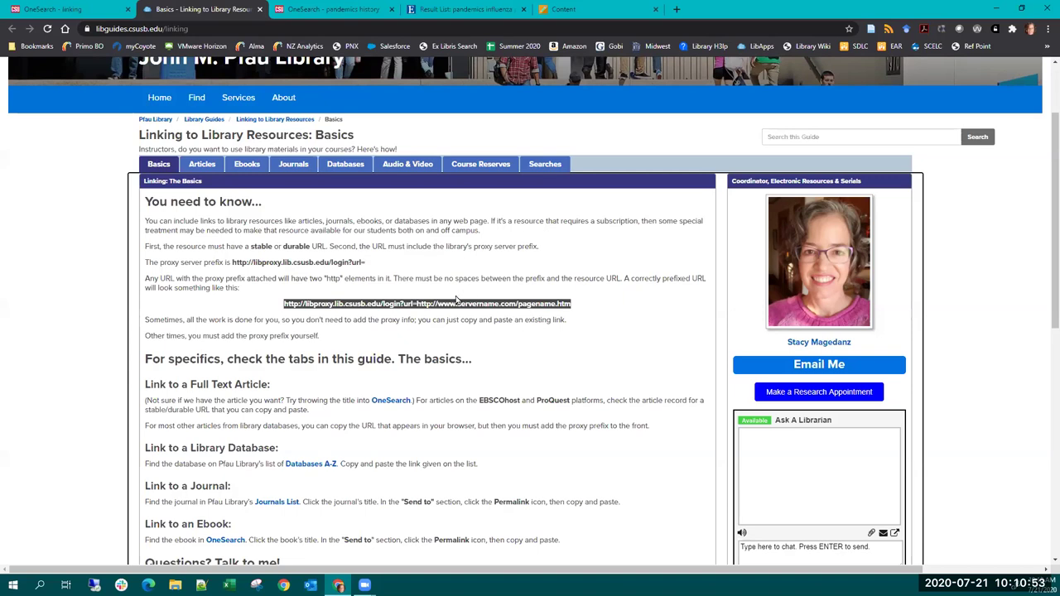
{"action": "left_click_drag", "start_coordinate": [417, 303], "coordinate": [283, 303]}
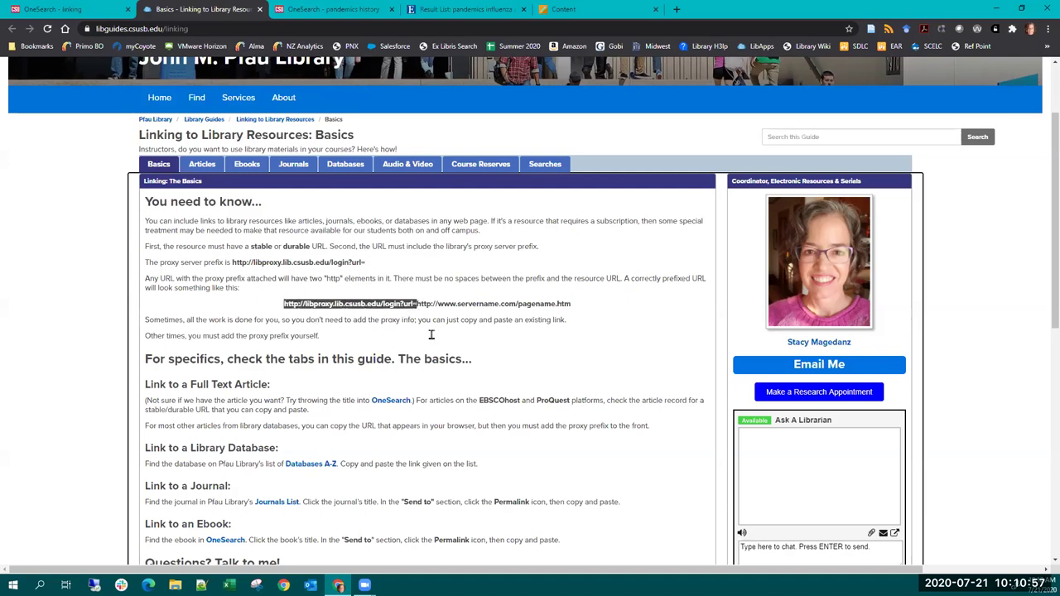
{"action": "left_click", "coordinate": [589, 366]}
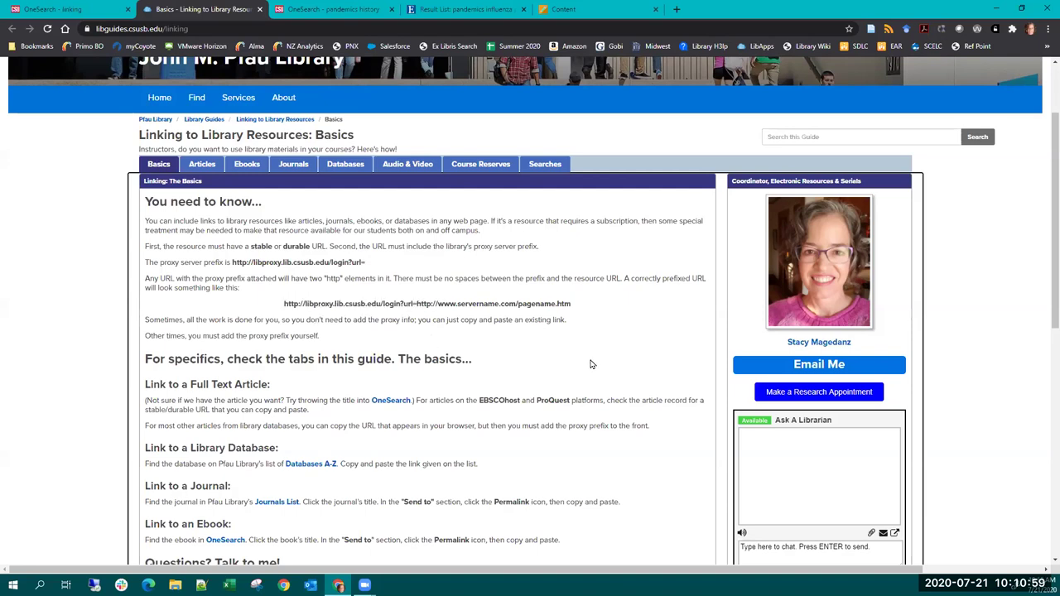
- Scroll through the linking guide, then return to the 'OneSearch - pandemics history' results
{"action": "scroll", "coordinate": [592, 365], "scroll_direction": "down", "scroll_amount": 3}
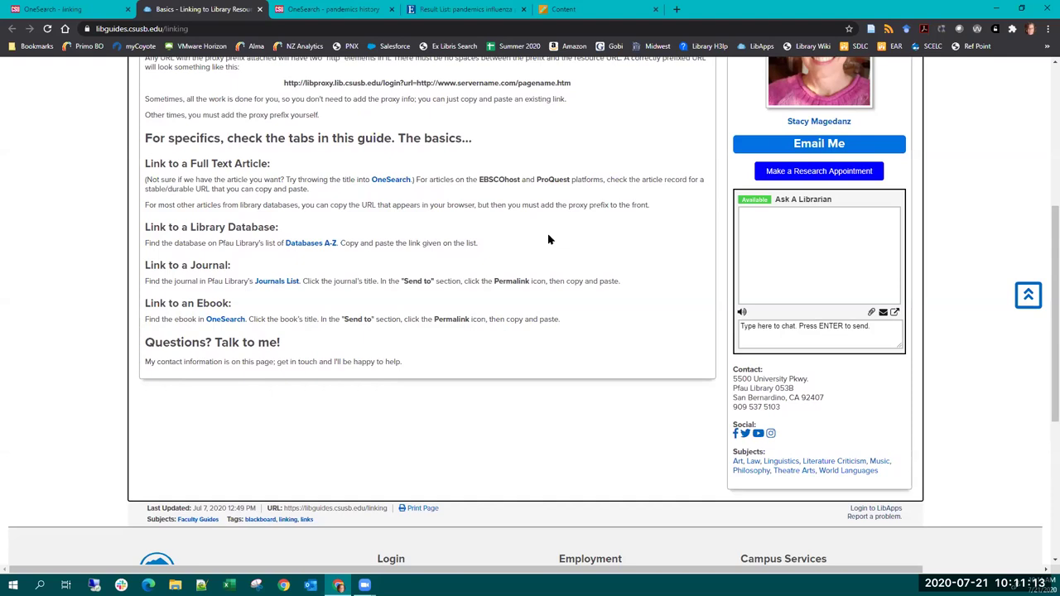
{"action": "scroll", "coordinate": [553, 242], "scroll_direction": "up", "scroll_amount": 3}
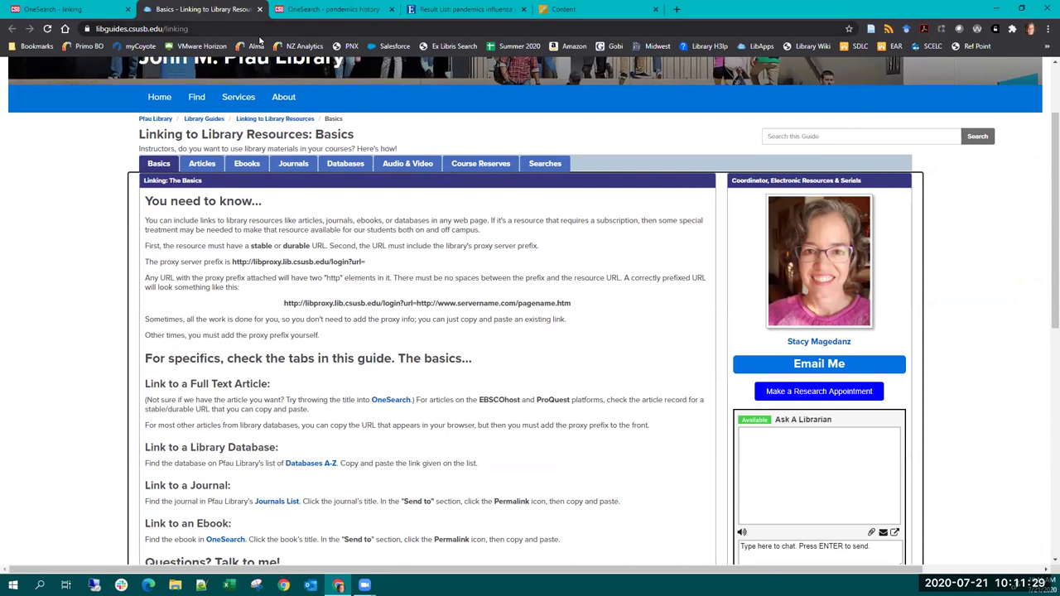
{"action": "left_click", "coordinate": [306, 9]}
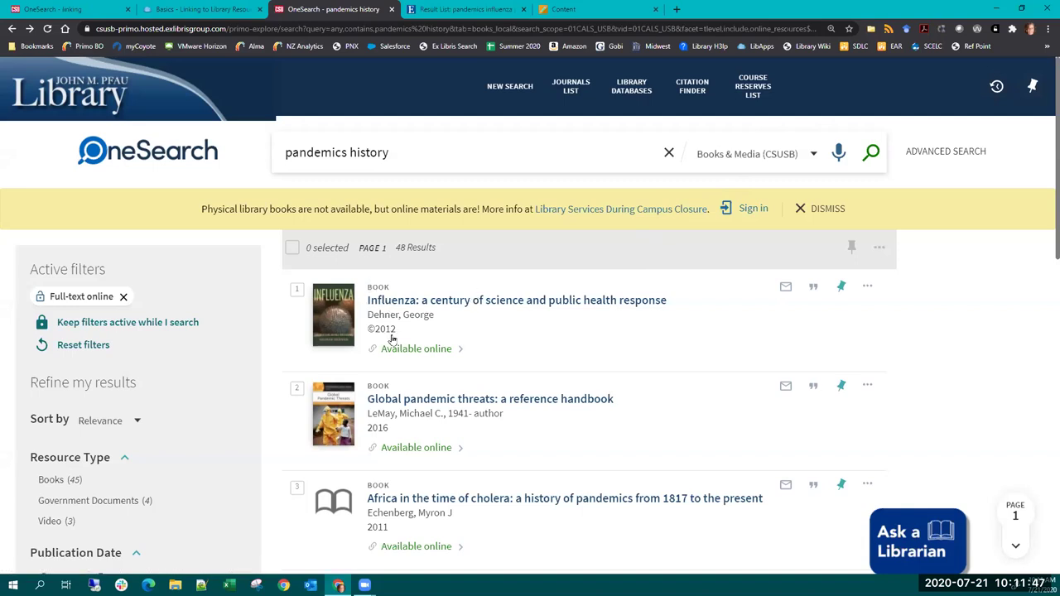
- Open the Influenza: a century of science record and follow its ProQuest Ebook Central link
{"action": "left_click", "coordinate": [474, 301]}
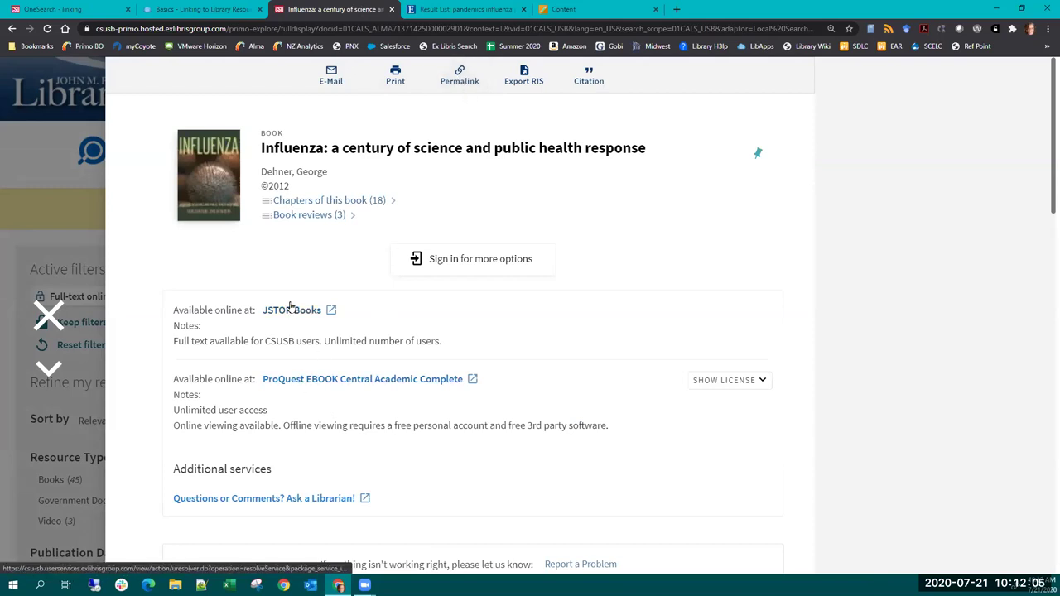
{"action": "left_click", "coordinate": [320, 380]}
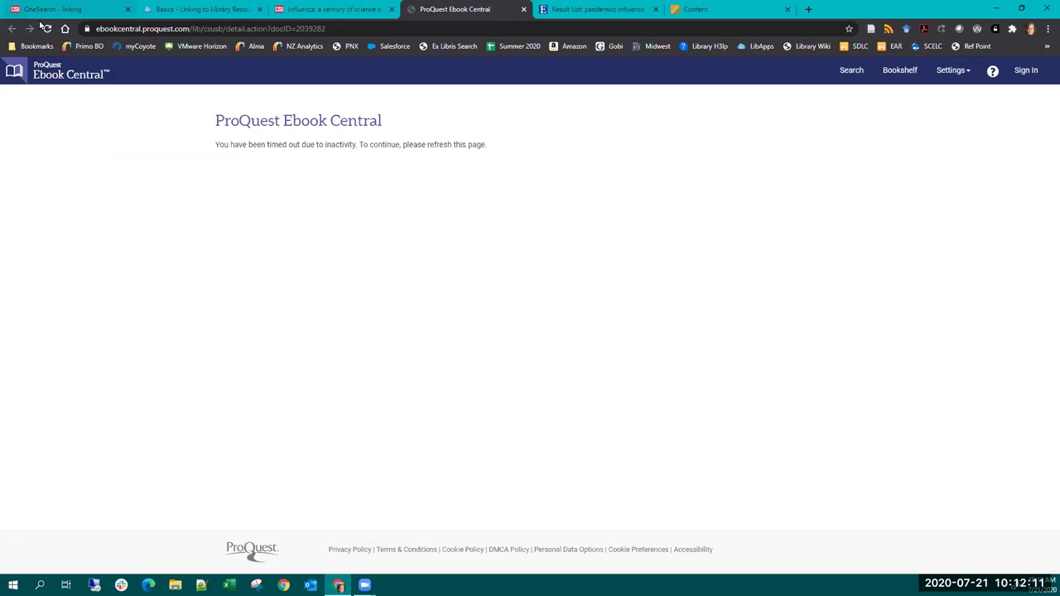
- Reload the timed-out ProQuest page to show the Influenza ebook details, then close that tab
{"action": "left_click", "coordinate": [46, 28]}
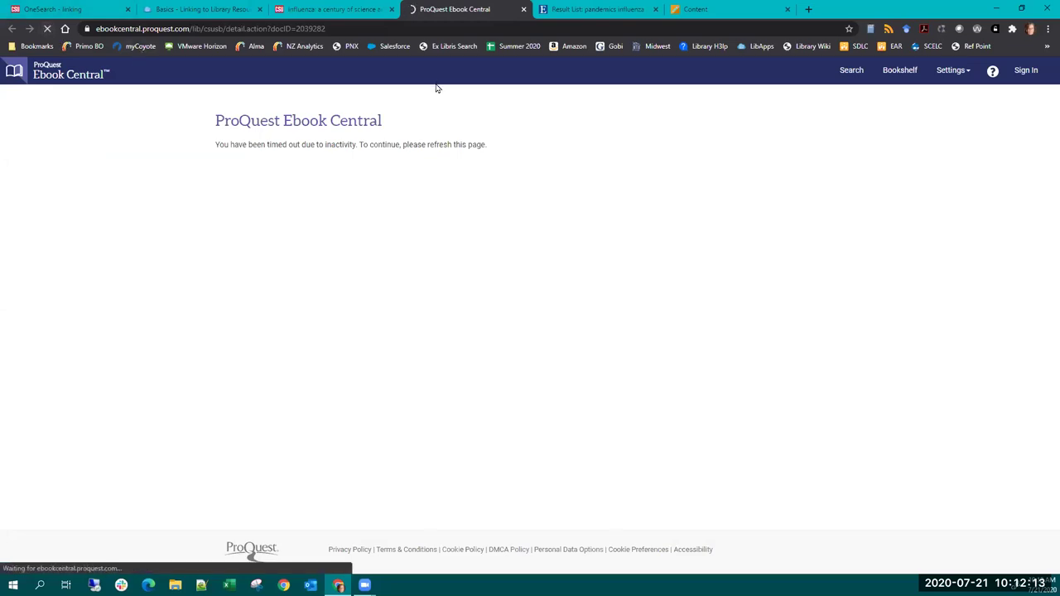
{"action": "left_click", "coordinate": [531, 9]}
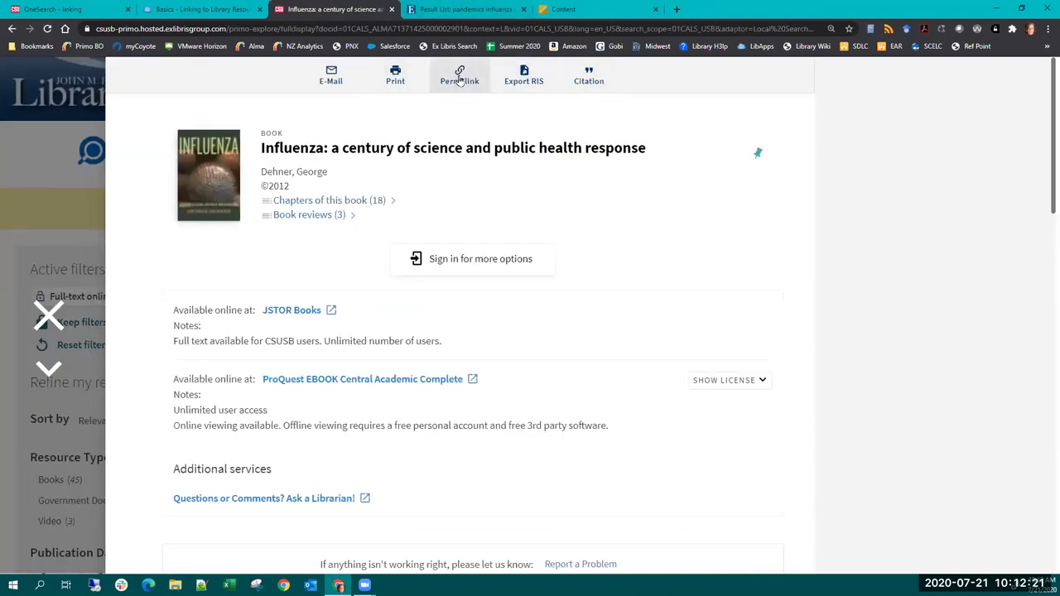
- Copy the Influenza record's OneSearch permalink and return to the Blackboard Content page
{"action": "left_click", "coordinate": [460, 79]}
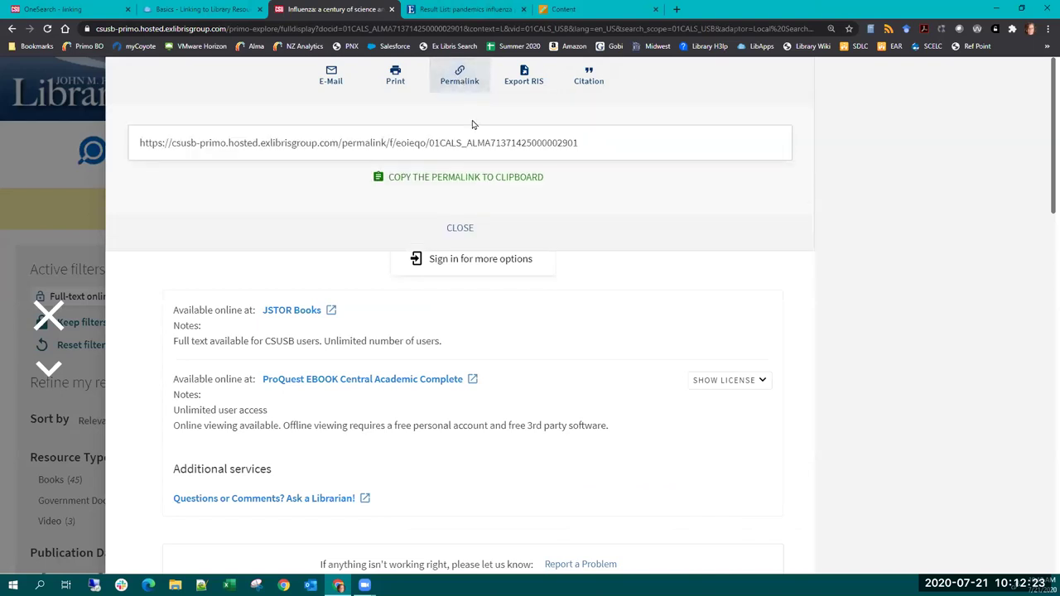
{"action": "left_click", "coordinate": [479, 179]}
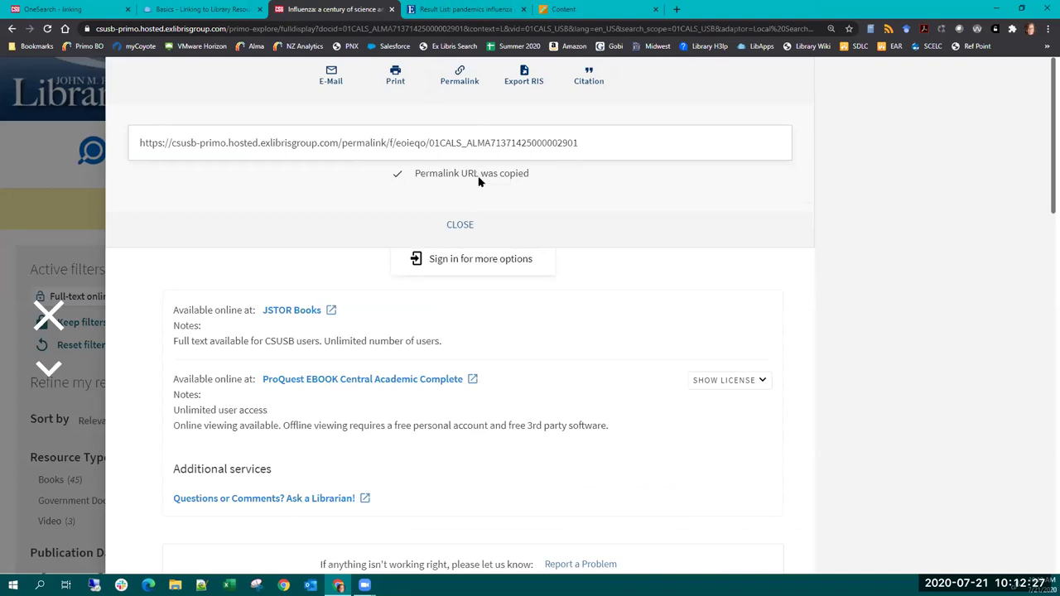
{"action": "left_click", "coordinate": [458, 225]}
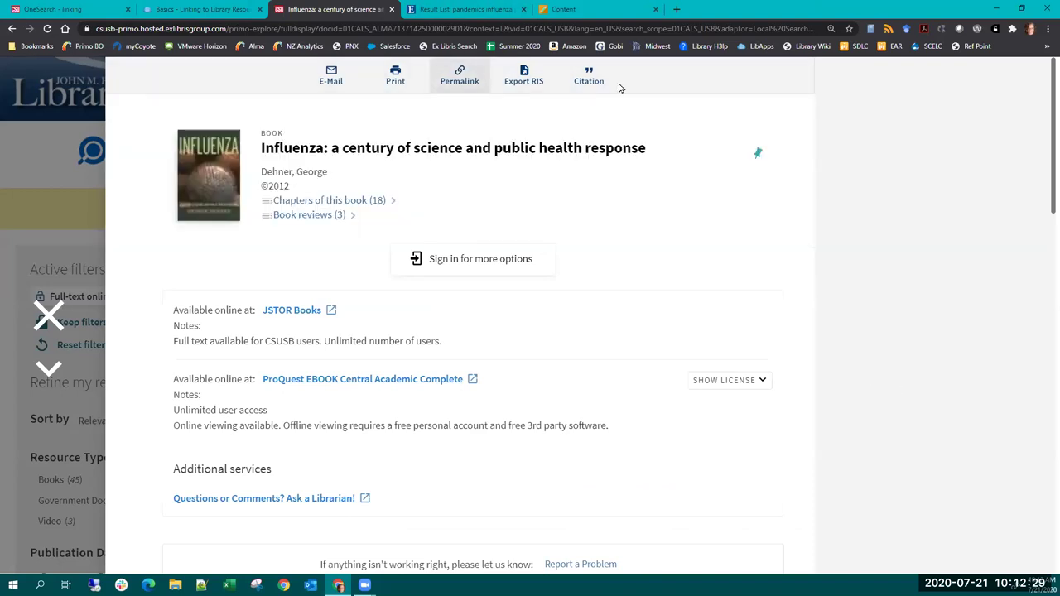
{"action": "left_click", "coordinate": [579, 10]}
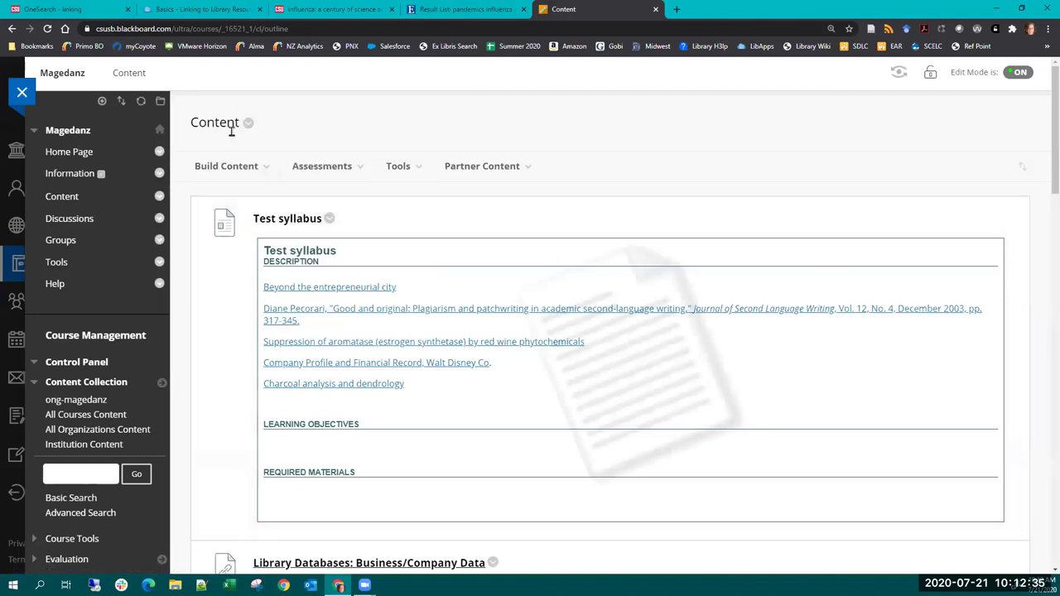
- Start a Build Content Web Link named 'Pandemic Ebook' with the pasted Influenza permalink as URL
{"action": "left_click", "coordinate": [248, 175]}
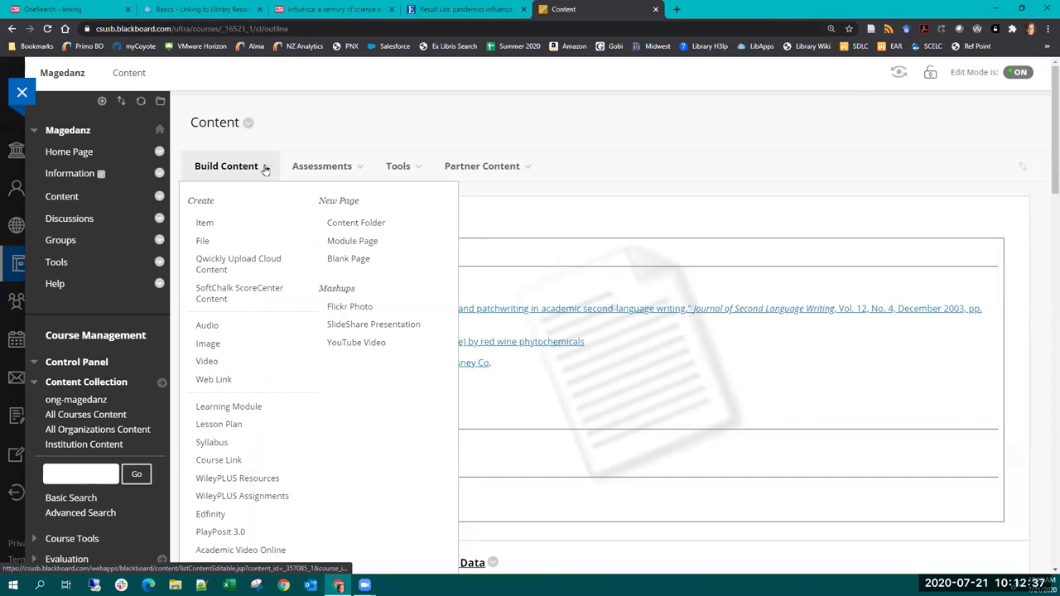
{"action": "left_click", "coordinate": [214, 379]}
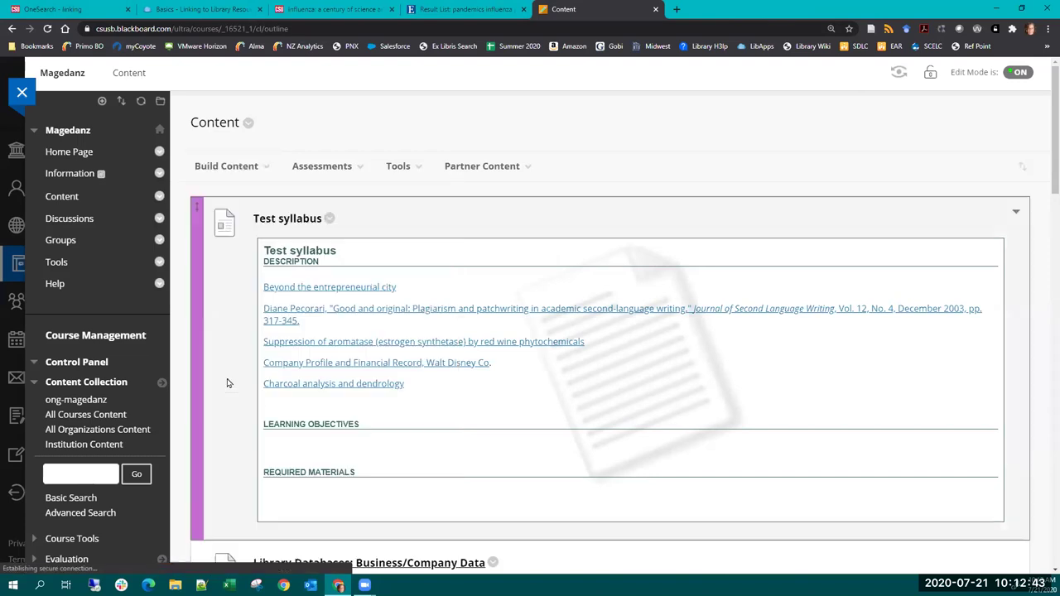
{"action": "key", "text": "Tab"}
{"action": "key", "text": "ctrl+v"}
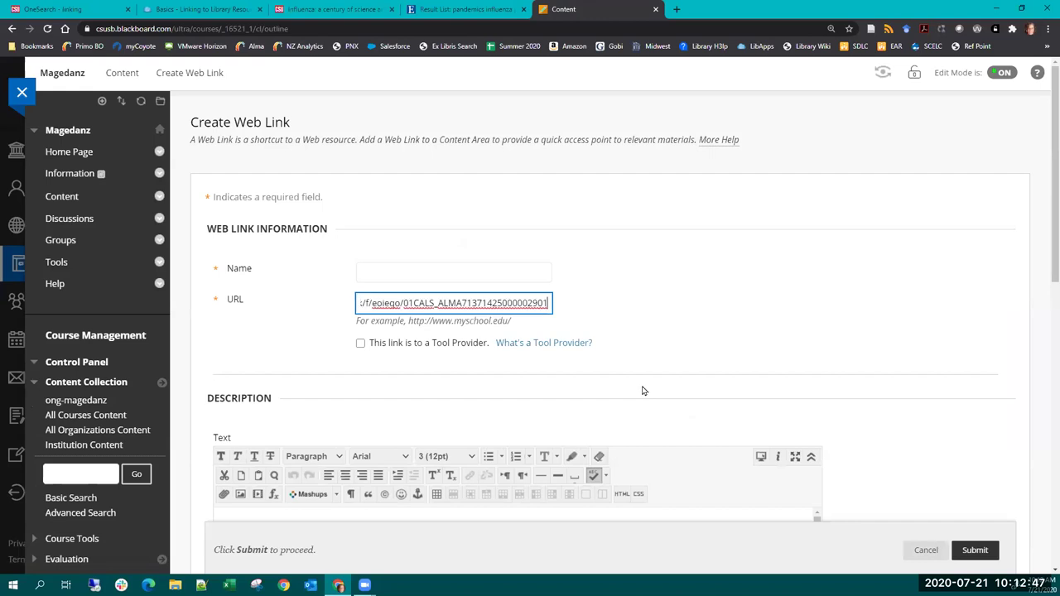
{"action": "left_click", "coordinate": [422, 273]}
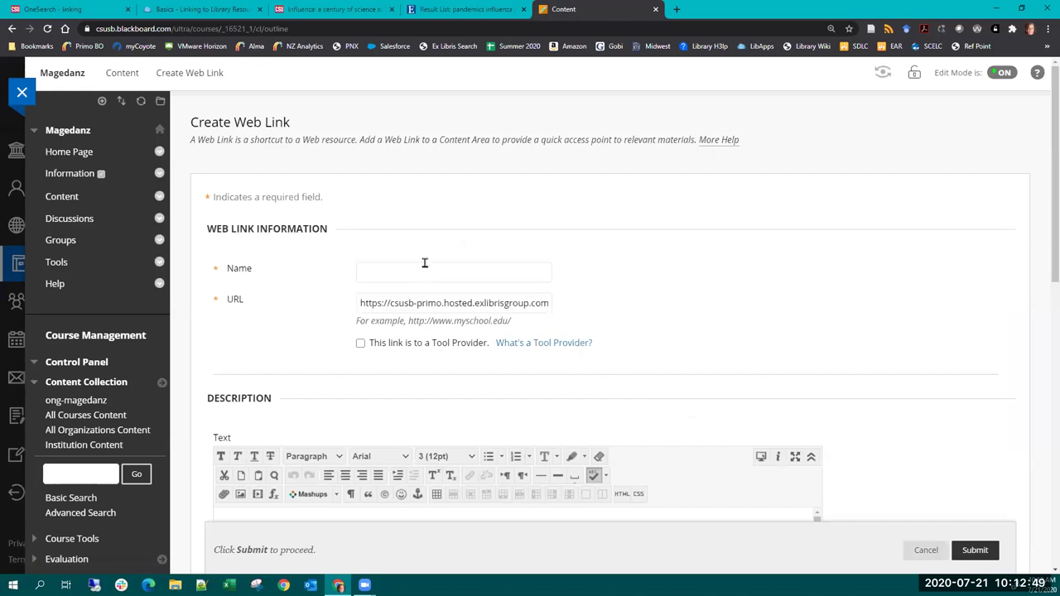
{"action": "type", "text": "Pandemic Ebook"}
{"action": "scroll", "coordinate": [687, 286], "scroll_direction": "down", "scroll_amount": 3}
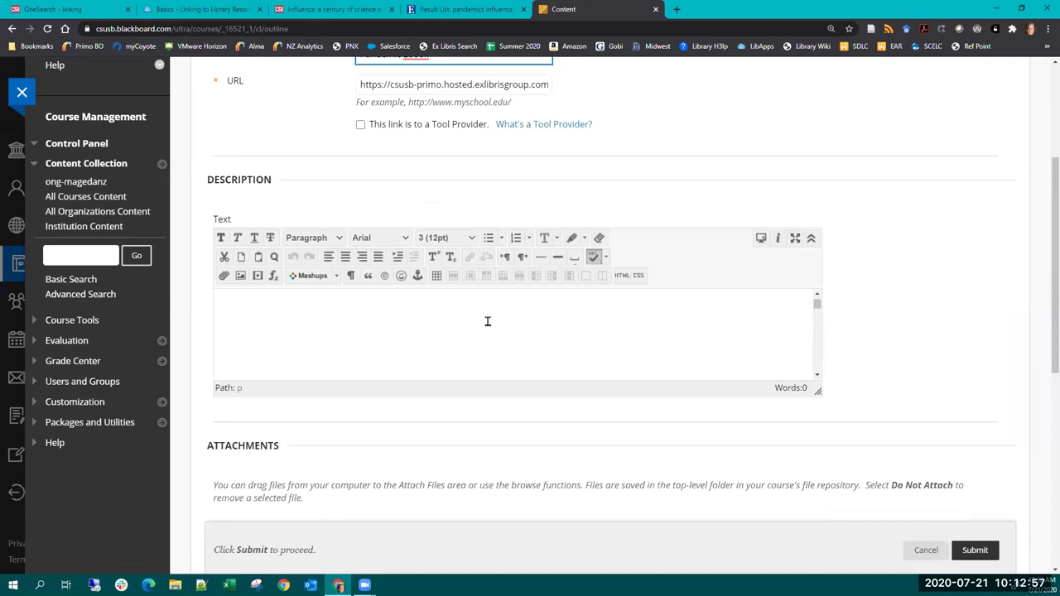
{"action": "scroll", "coordinate": [487, 321], "scroll_direction": "down", "scroll_amount": 1}
{"action": "left_click_drag", "start_coordinate": [1044, 269], "coordinate": [1043, 451]}
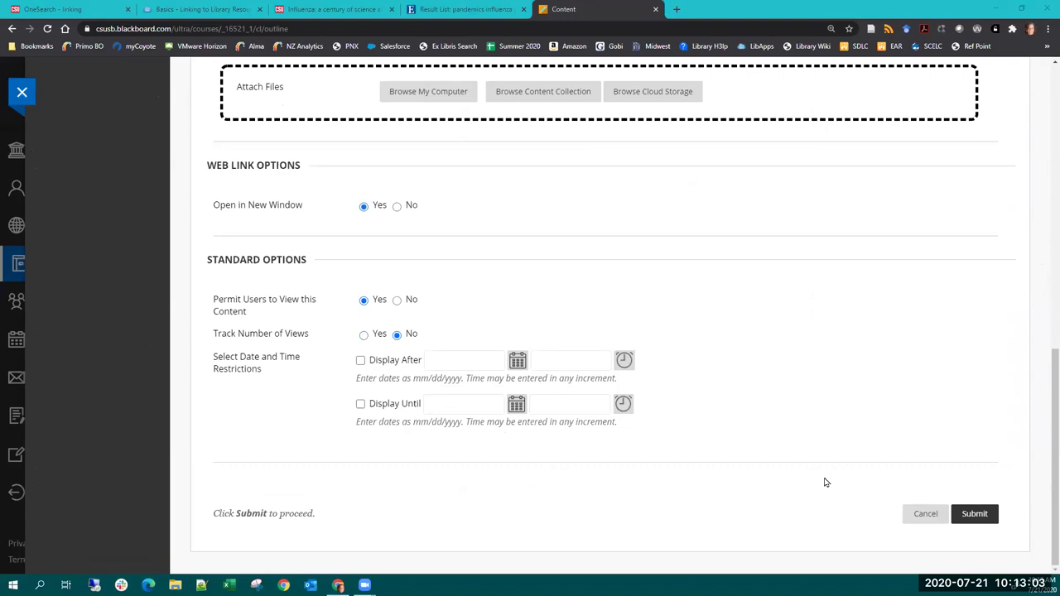
- Submit the Pandemic Ebook link and test that it opens the Influenza book's OneSearch record
{"action": "left_click", "coordinate": [981, 515]}
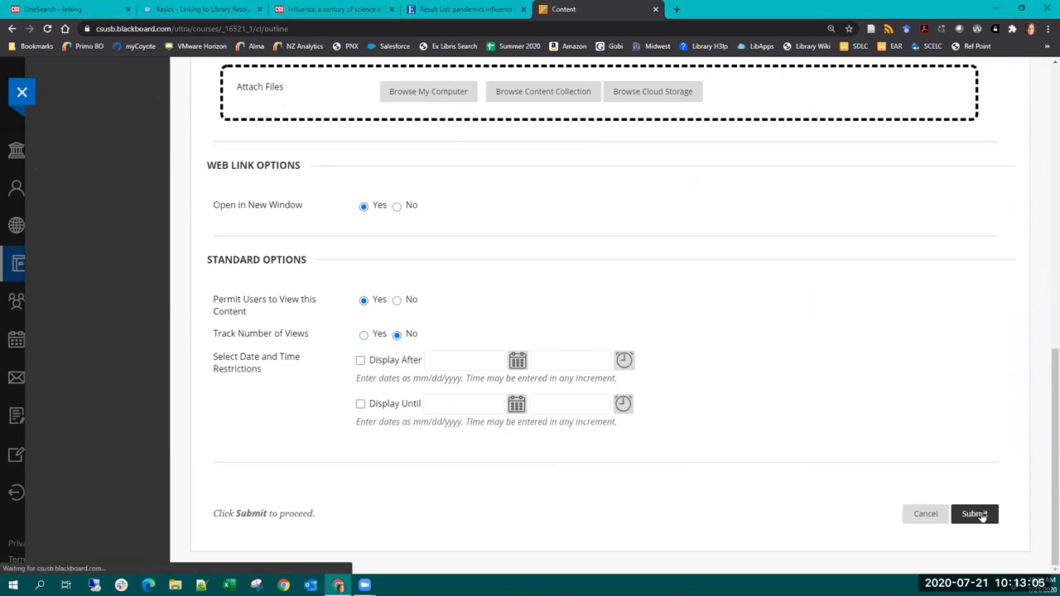
{"action": "left_click_drag", "start_coordinate": [1043, 165], "coordinate": [1054, 538]}
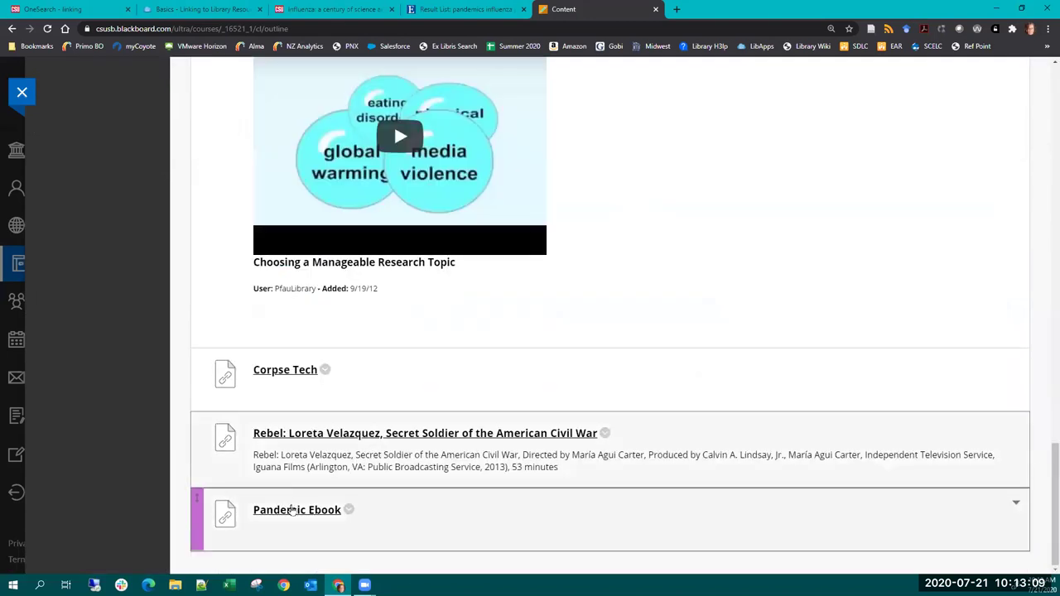
{"action": "left_click", "coordinate": [287, 514]}
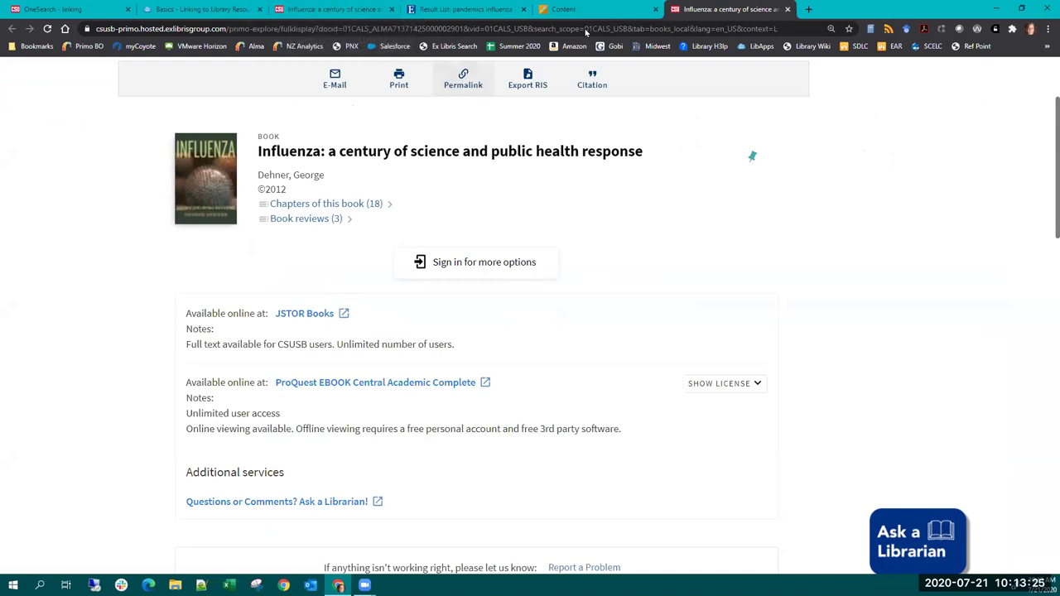
- Close the Influenza record tab and switch to the EBSCO 'pandemics influenza public policy' results
{"action": "left_click", "coordinate": [788, 10]}
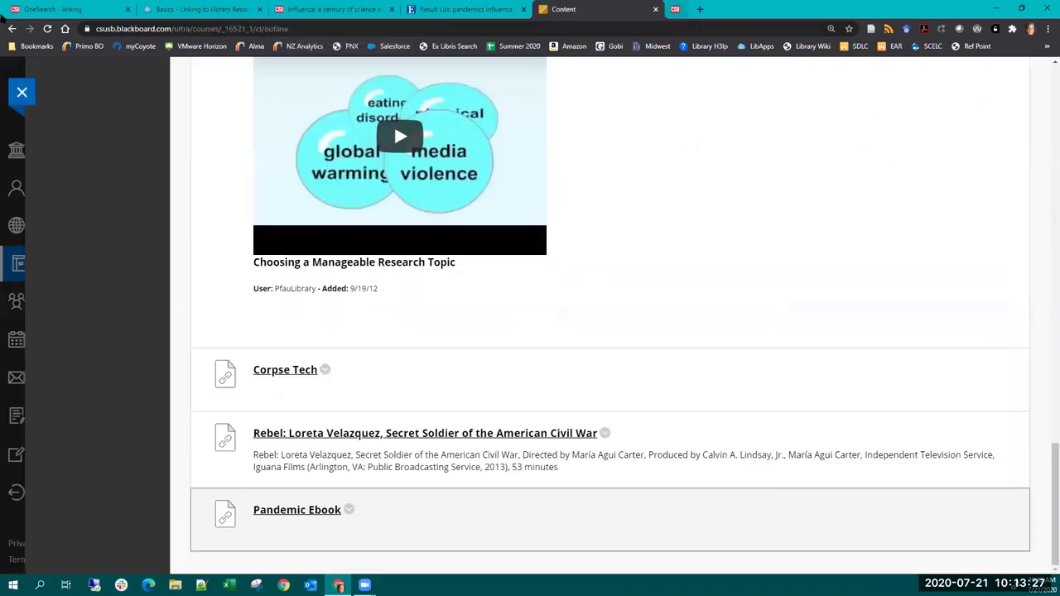
{"action": "left_click", "coordinate": [82, 10]}
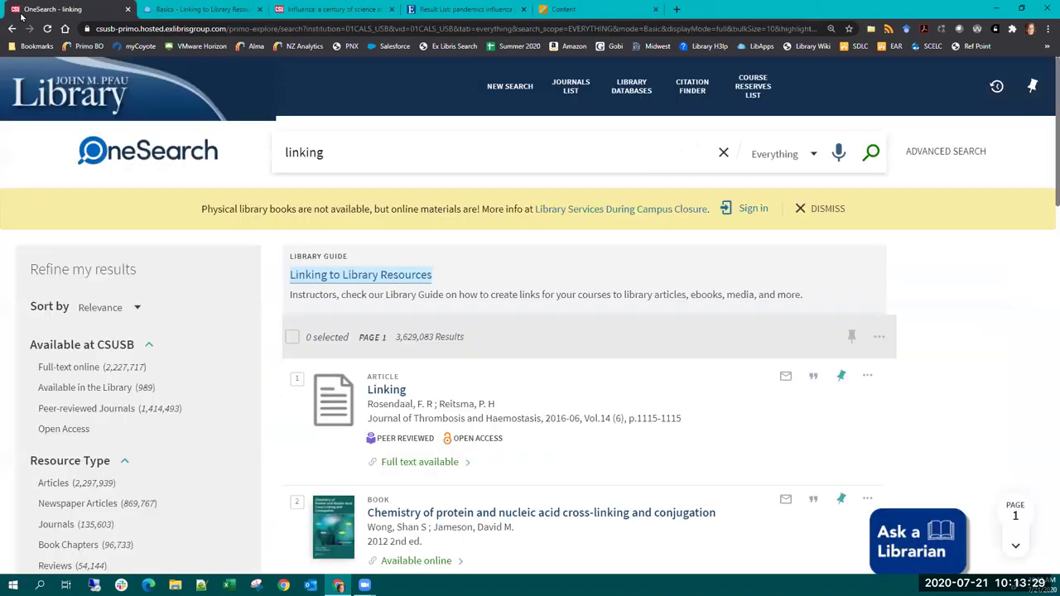
{"action": "left_click", "coordinate": [178, 9]}
{"action": "left_click", "coordinate": [293, 7]}
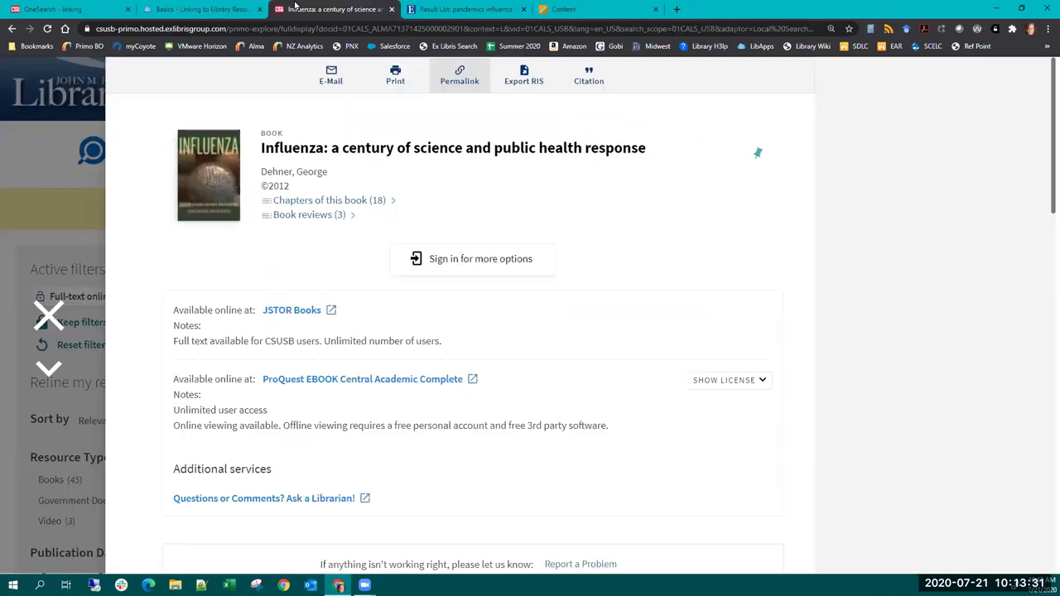
{"action": "left_click", "coordinate": [417, 10]}
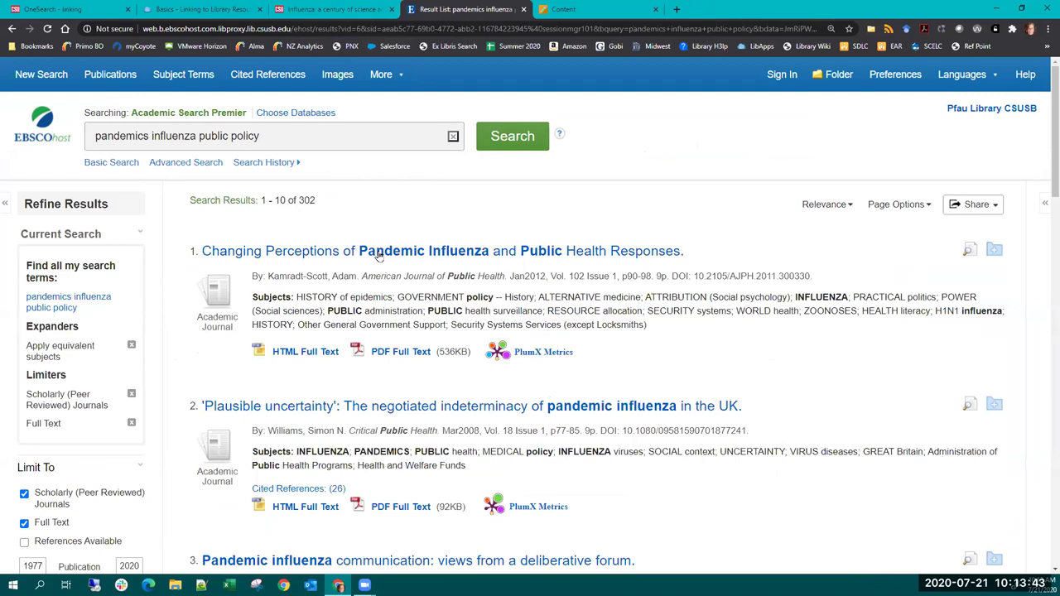
- Open the 'Changing Perceptions of Pandemic Influenza and Public Health Responses' record and inspect its web address
{"action": "left_click", "coordinate": [423, 250]}
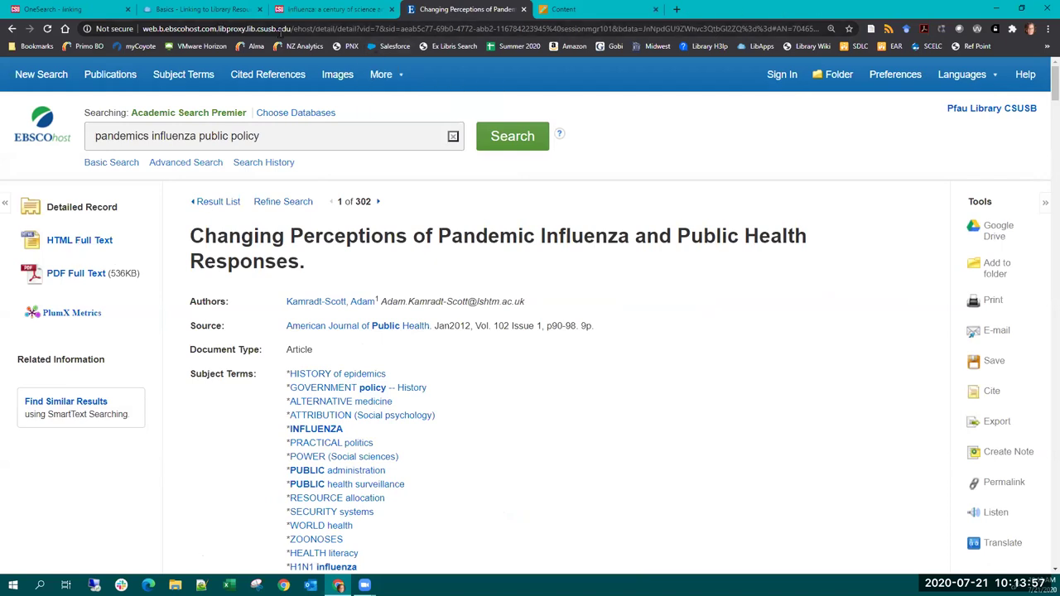
{"action": "left_click", "coordinate": [362, 28]}
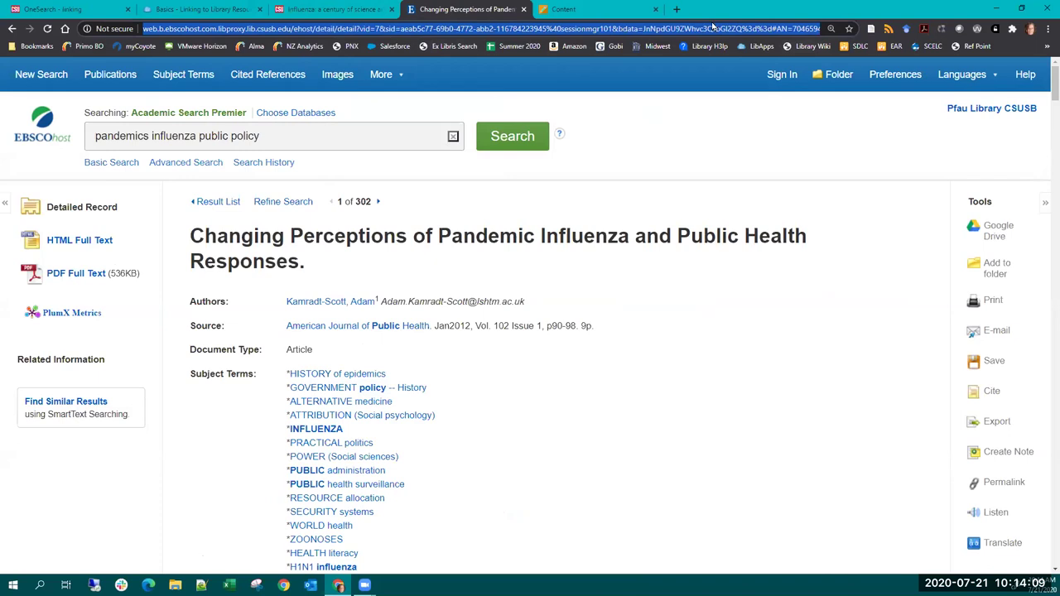
{"action": "left_click", "coordinate": [745, 323]}
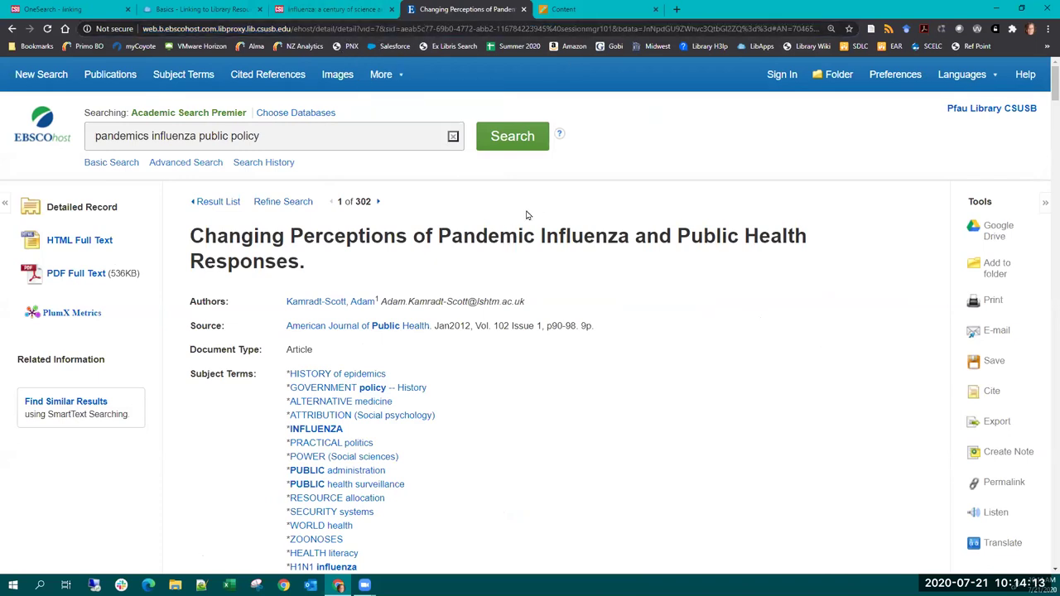
{"action": "scroll", "coordinate": [908, 335], "scroll_direction": "down", "scroll_amount": 2}
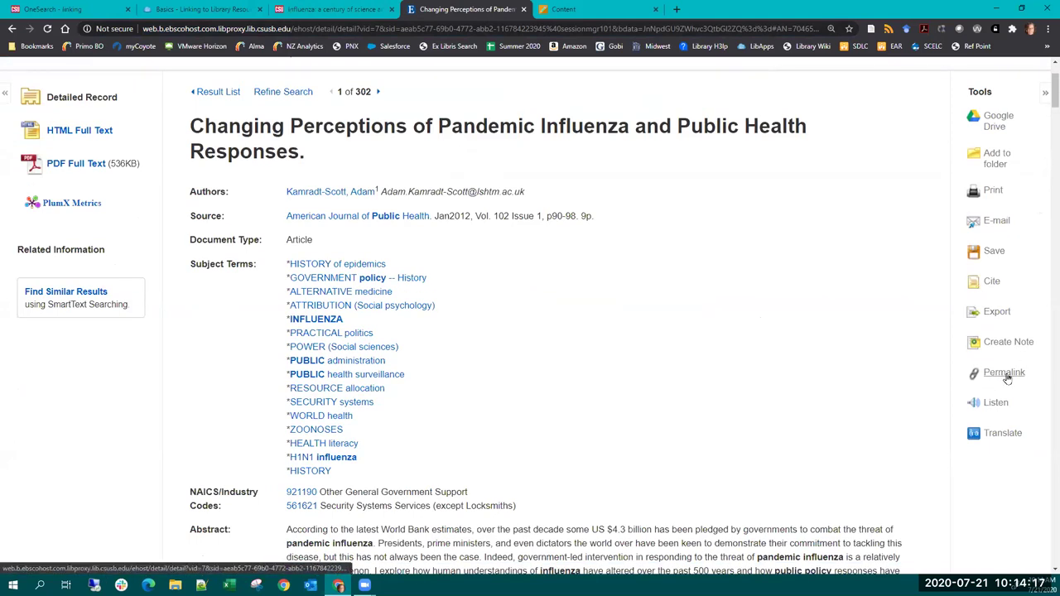
- Show the article's EBSCO Permalink, highlighting its proxy prefix and full URL, then revisit the Basics guide
{"action": "left_click", "coordinate": [1004, 373]}
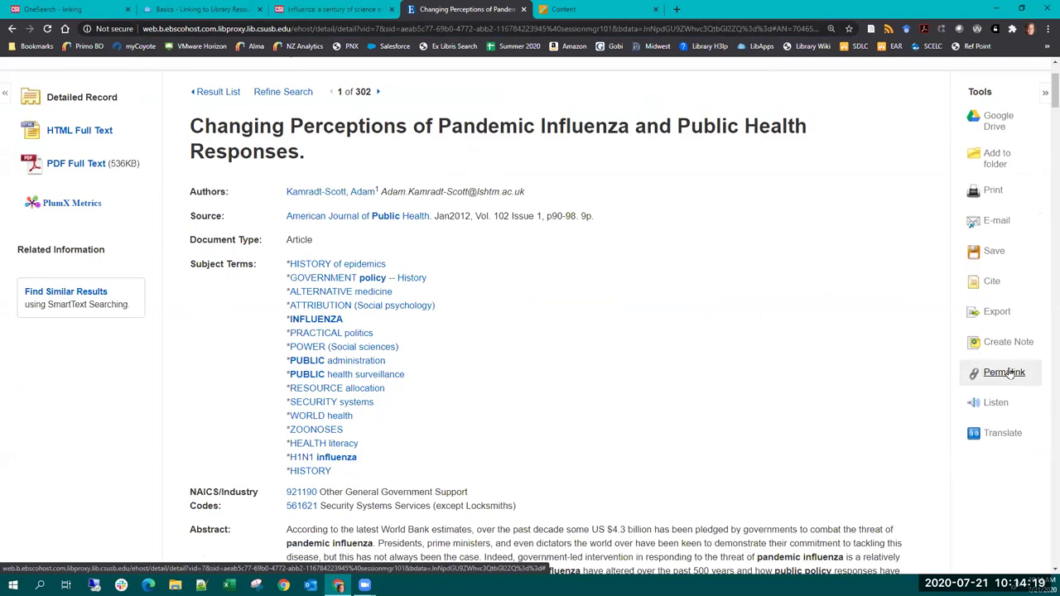
{"action": "mouse_move", "coordinate": [300, 126]}
{"action": "left_mouse_down"}
{"action": "mouse_move", "coordinate": [458, 128]}
{"action": "mouse_move", "coordinate": [299, 129]}
{"action": "left_mouse_up"}
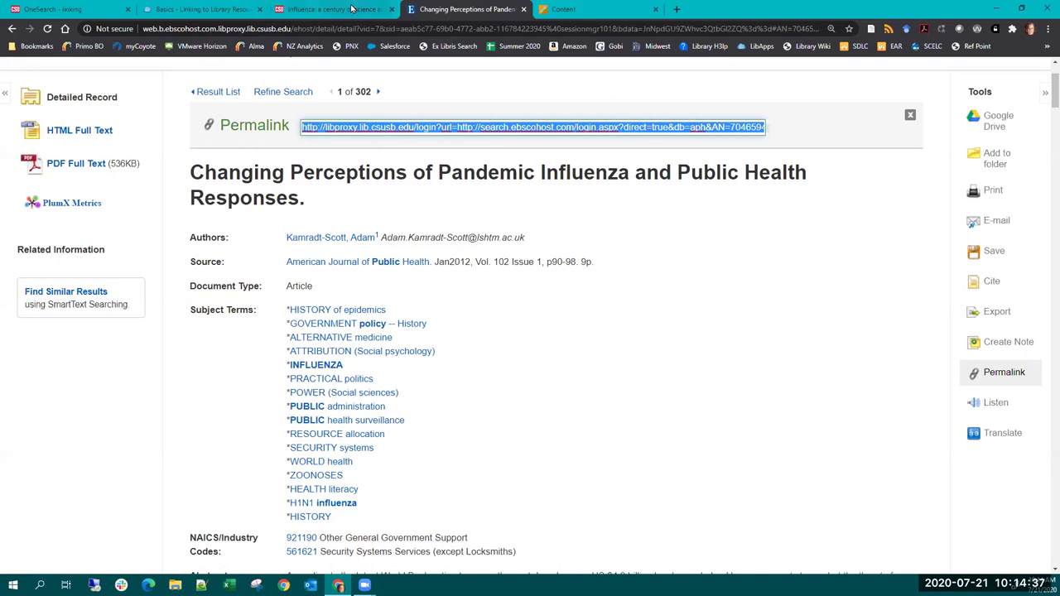
{"action": "left_click", "coordinate": [618, 10]}
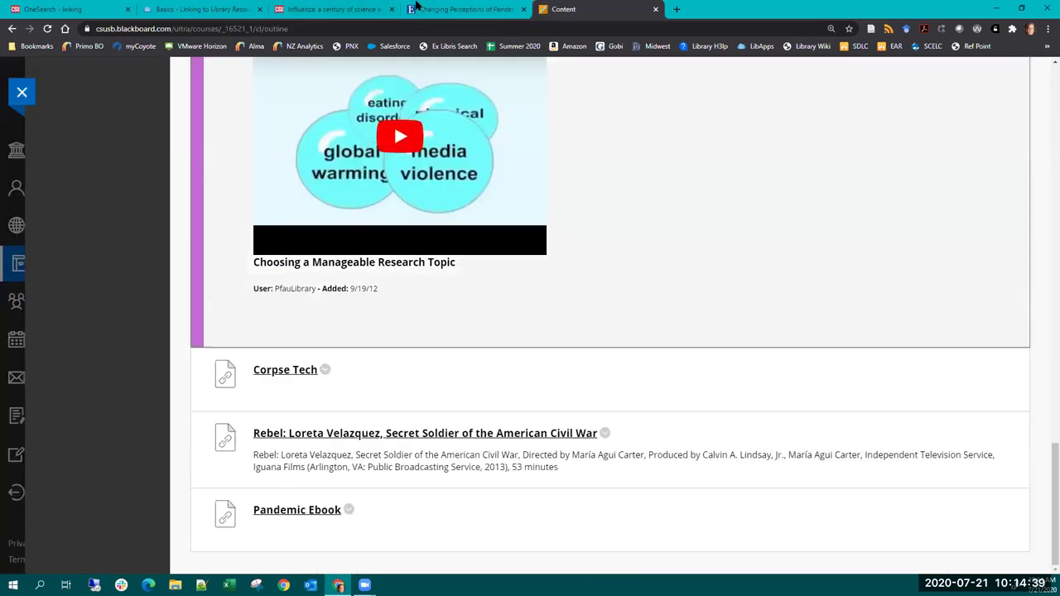
{"action": "left_click", "coordinate": [430, 9]}
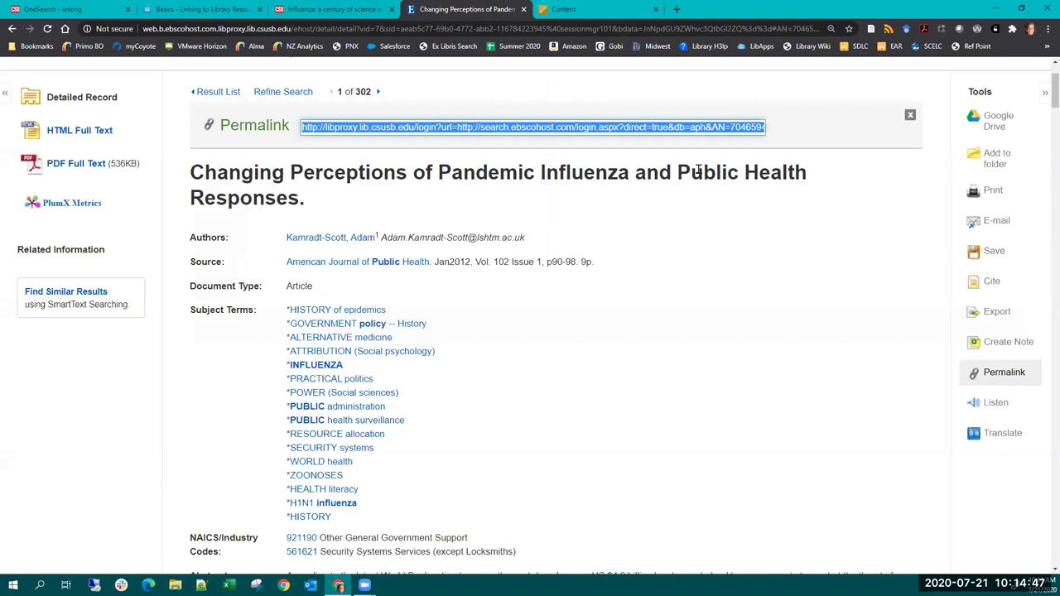
{"action": "left_click", "coordinate": [304, 128]}
{"action": "left_click_drag", "start_coordinate": [377, 135], "coordinate": [454, 133]}
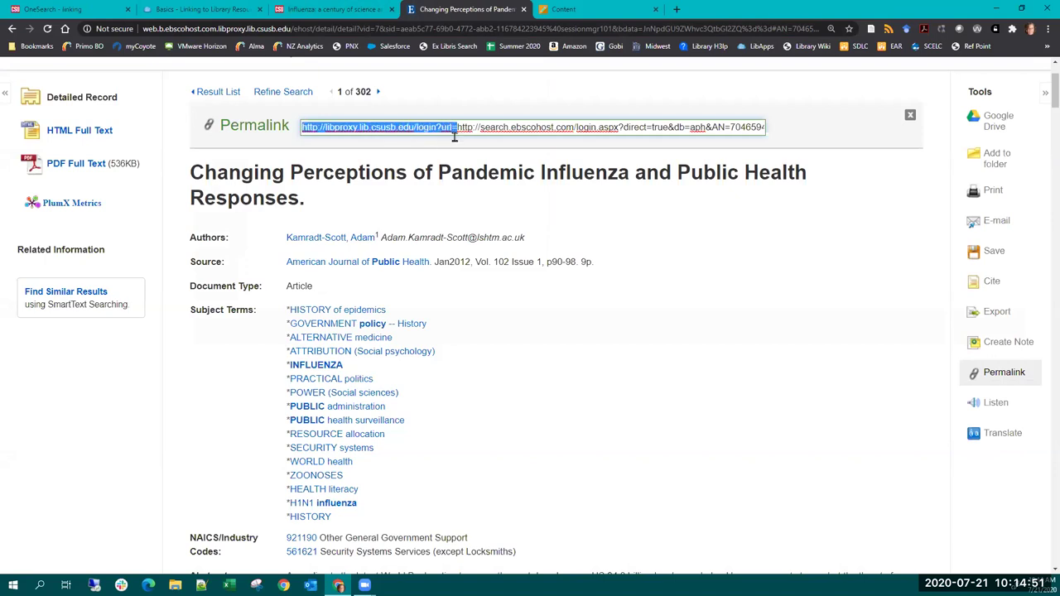
{"action": "key", "text": "ctrl+a"}
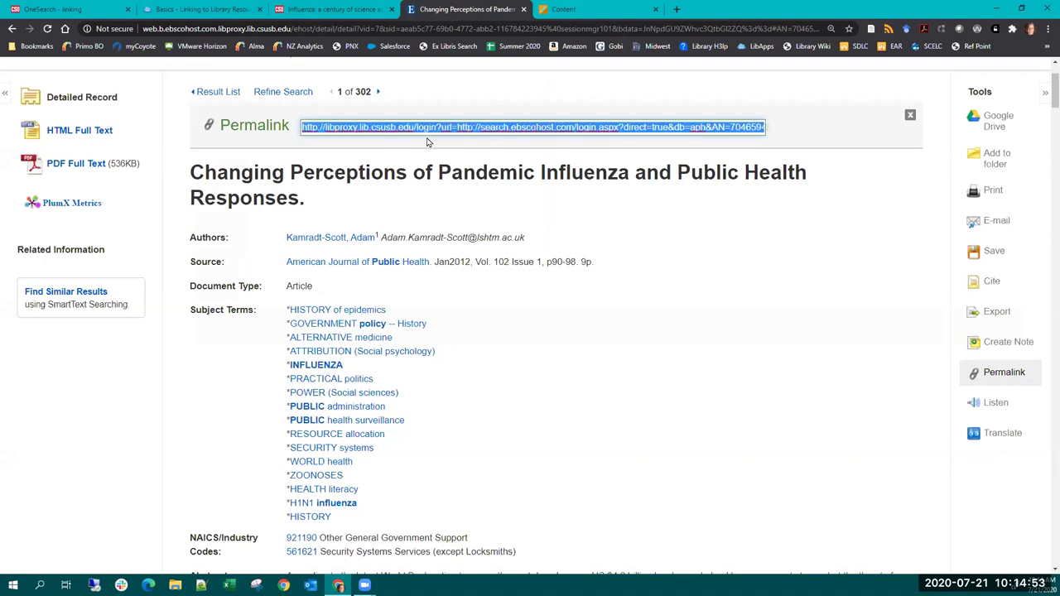
{"action": "left_click", "coordinate": [248, 9]}
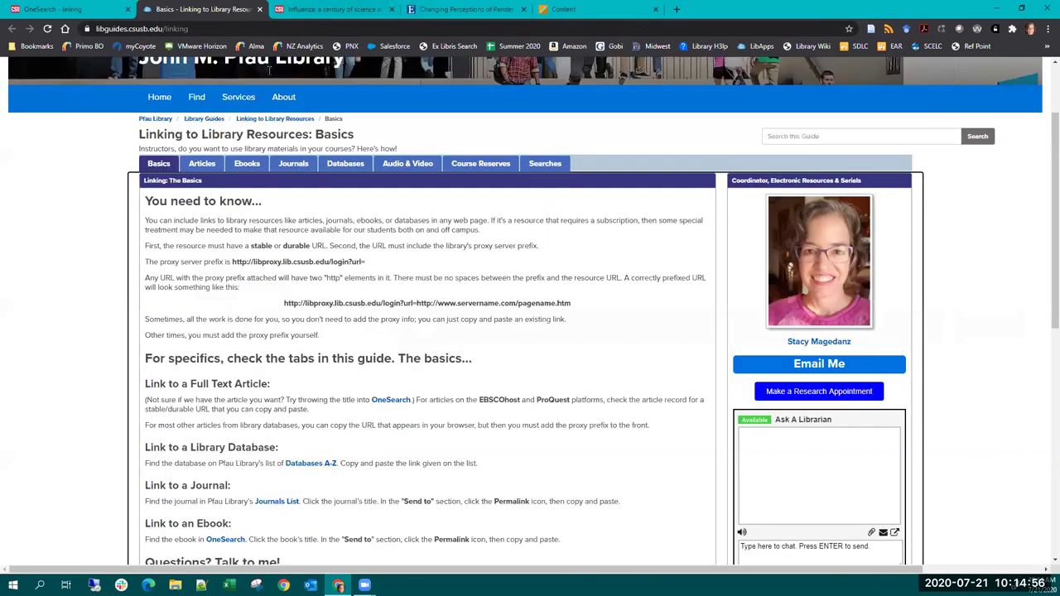
- View the Journals, Ebooks and Articles pages of the Linking to Library Resources guide in turn
{"action": "left_click", "coordinate": [307, 165]}
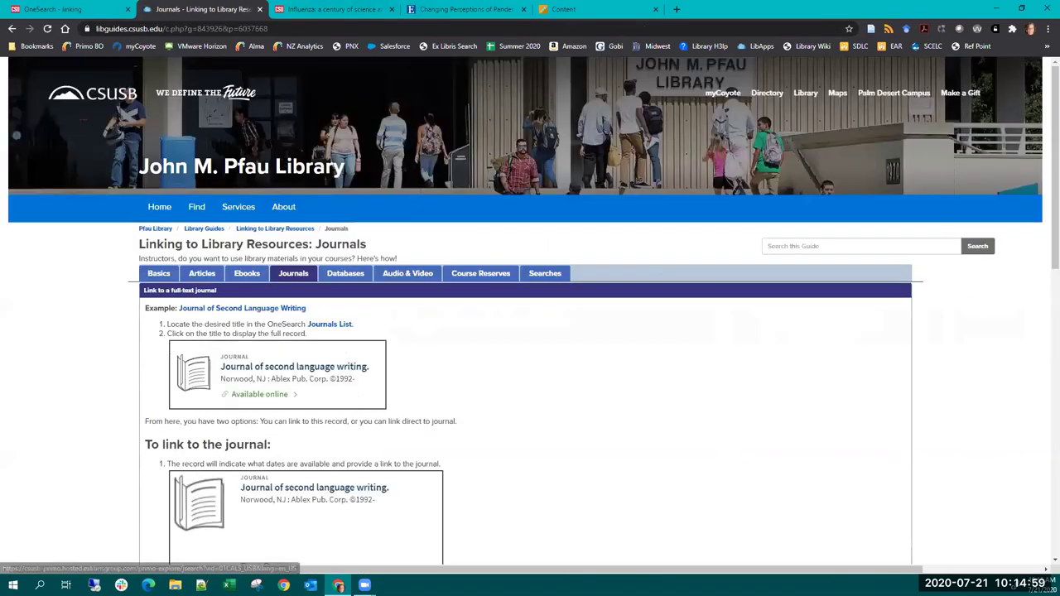
{"action": "left_click", "coordinate": [245, 276]}
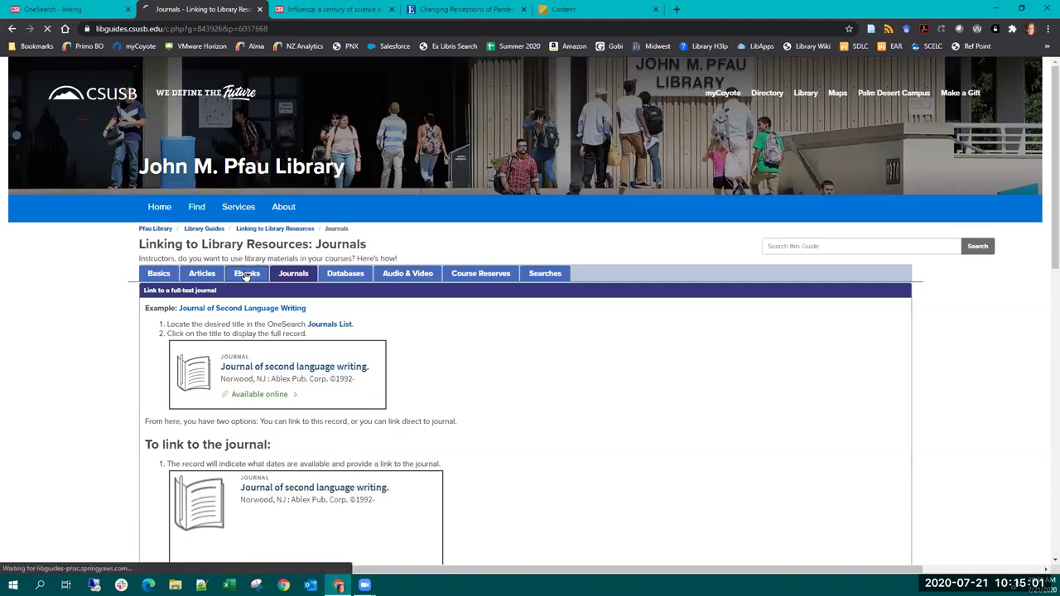
{"action": "left_click", "coordinate": [202, 274]}
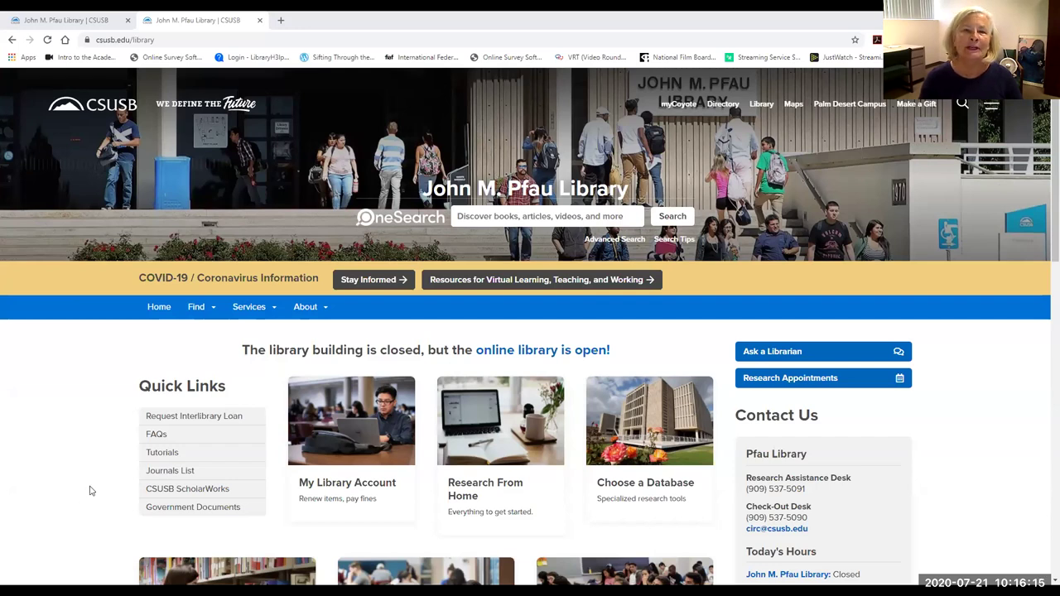
- Look over the library's Services options, then enter 'racism' in the homepage OneSearch box
{"action": "left_click", "coordinate": [248, 307]}
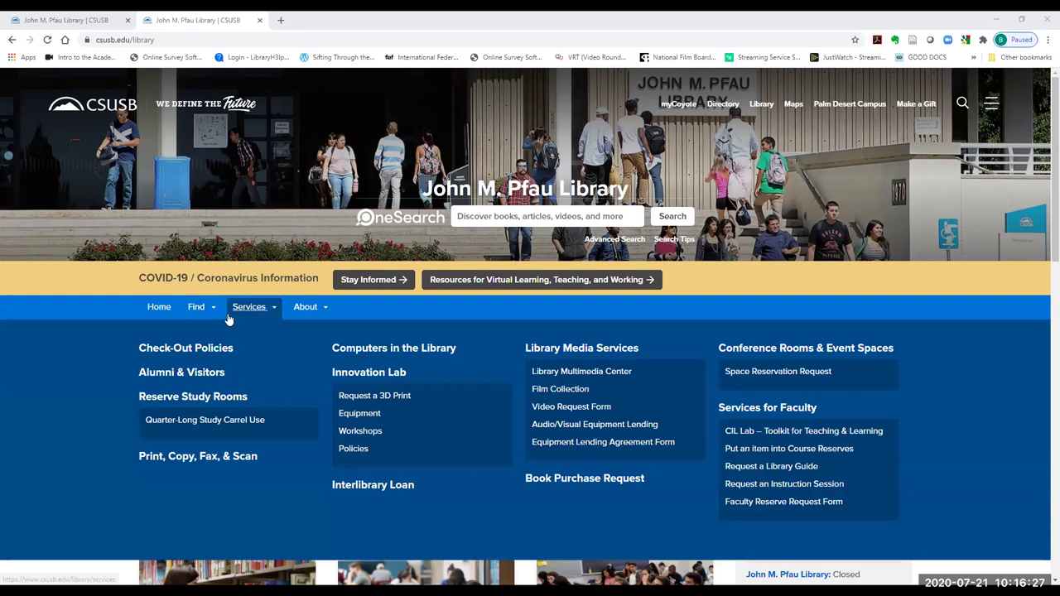
{"action": "mouse_move", "coordinate": [220, 317]}
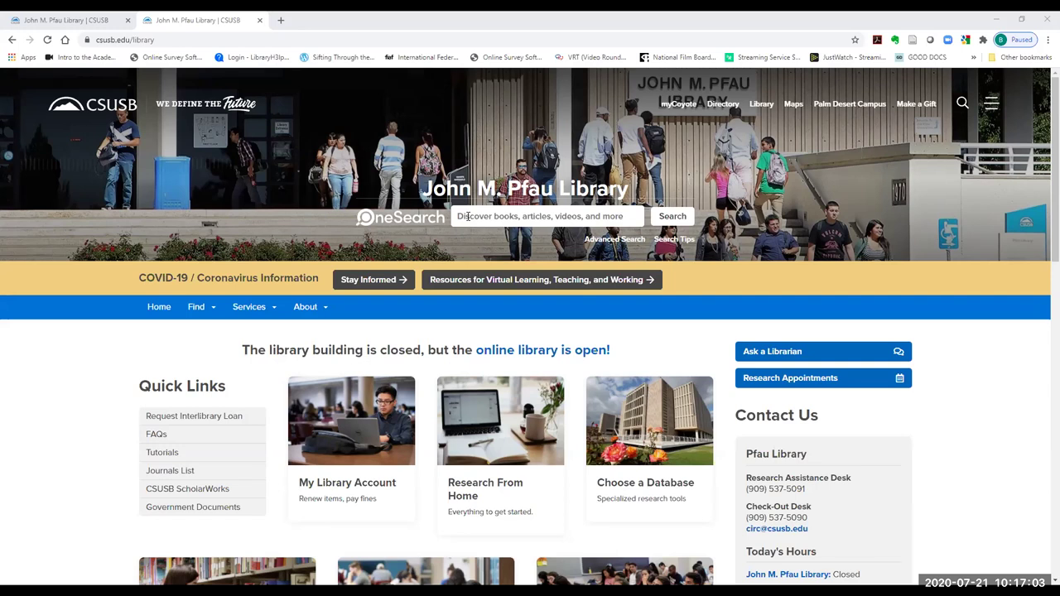
{"action": "left_click", "coordinate": [467, 216]}
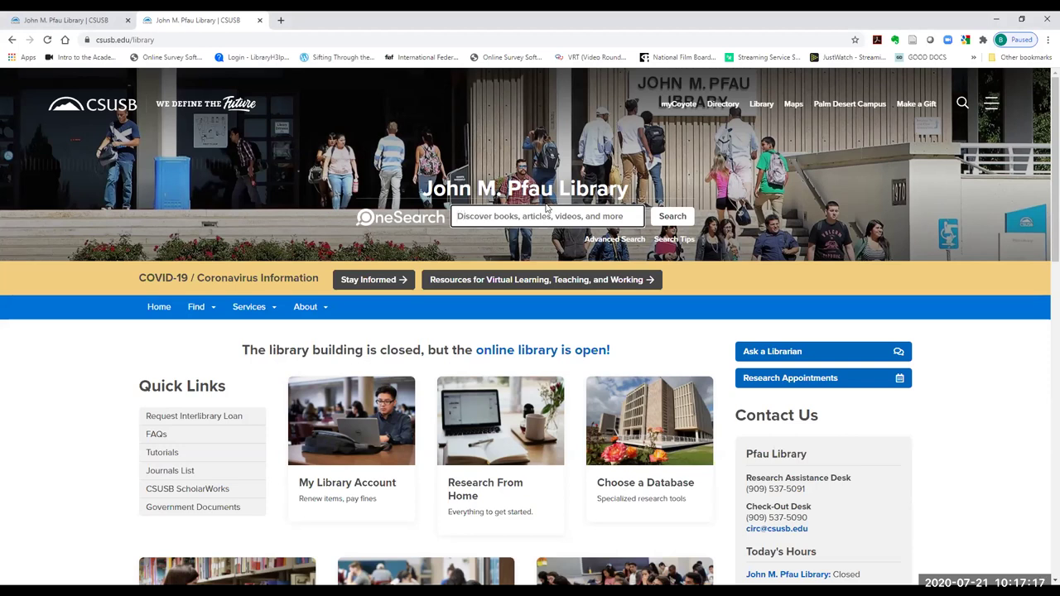
{"action": "type", "text": "racism"}
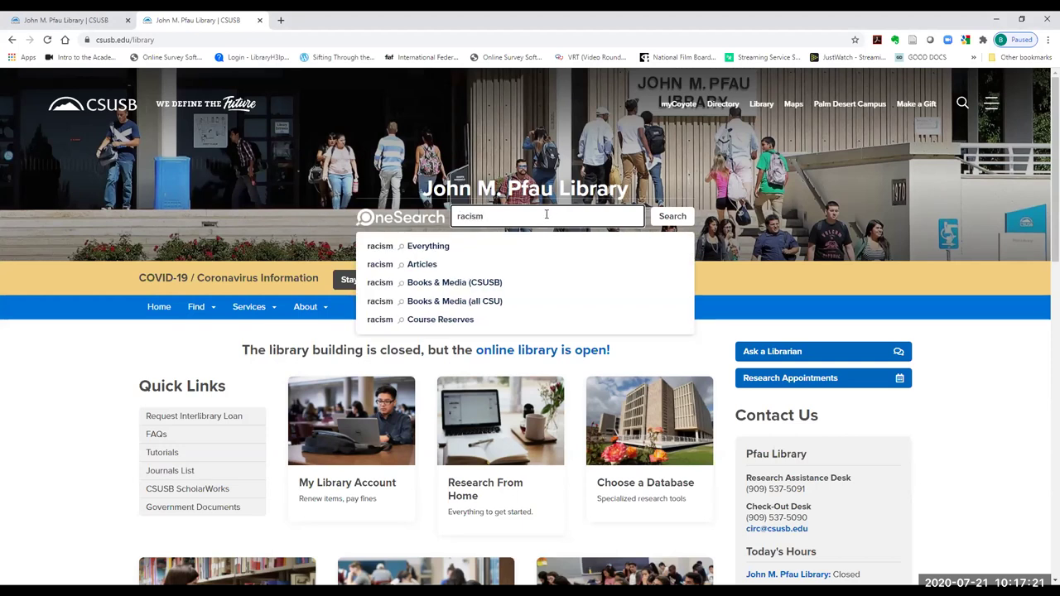
- Search 'racism' in Books & Media (CSUSB), filter to Video, and sort by Date-newest
{"action": "left_click", "coordinate": [454, 284]}
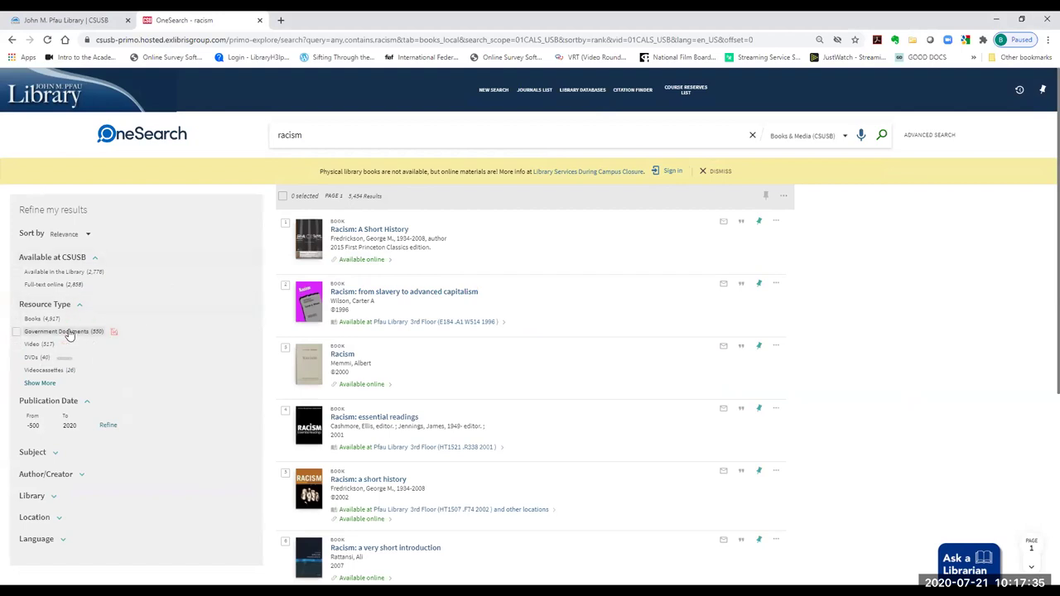
{"action": "left_click", "coordinate": [34, 345]}
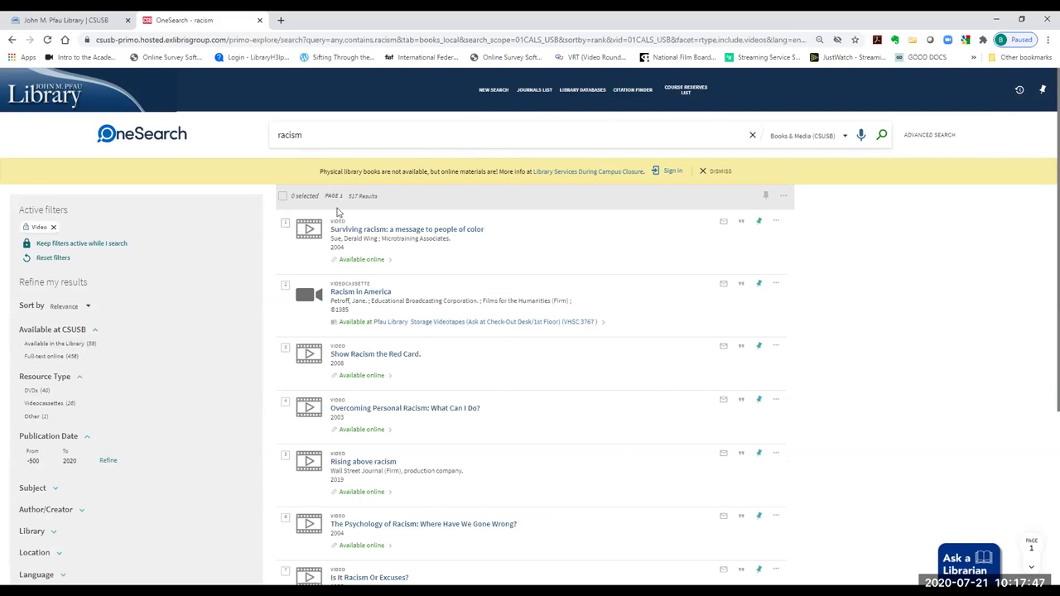
{"action": "left_click", "coordinate": [87, 306]}
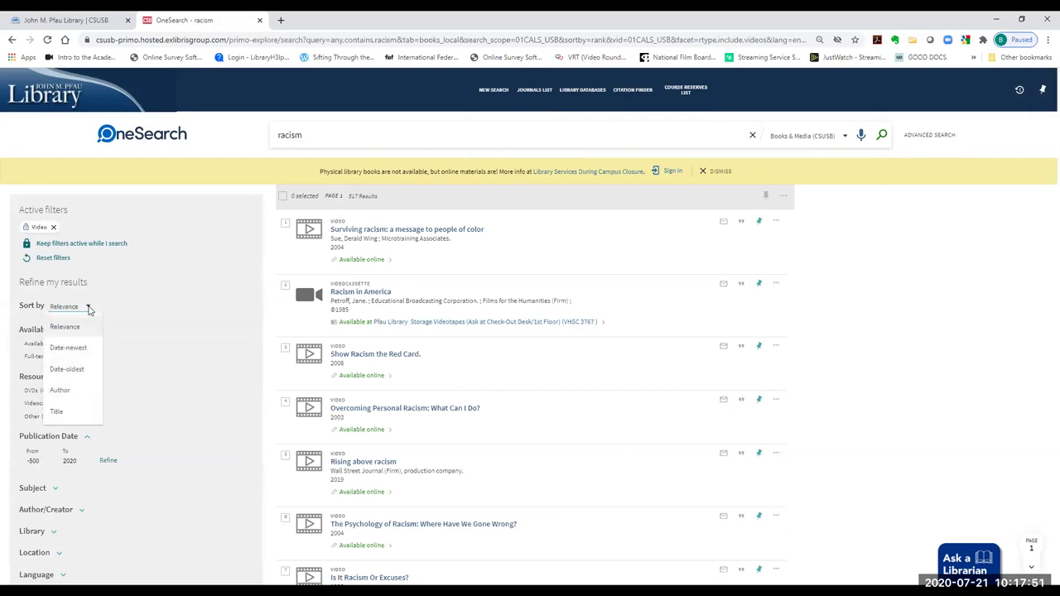
{"action": "left_click", "coordinate": [81, 347]}
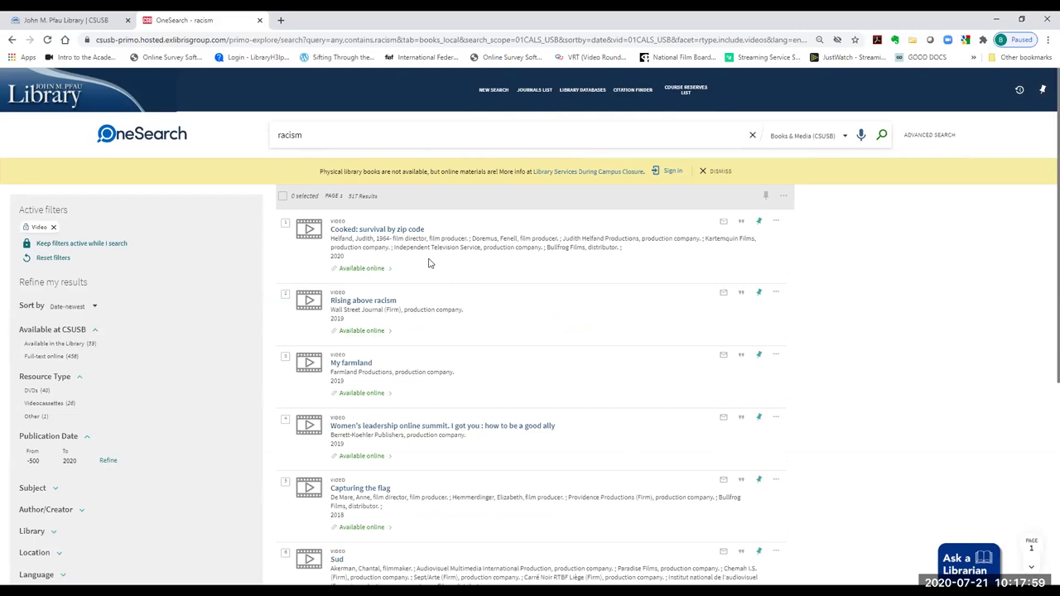
- Open the 'Cooked: survival by zip code' record and its Docuseek2: Essential Collection streaming link
{"action": "left_click", "coordinate": [388, 230]}
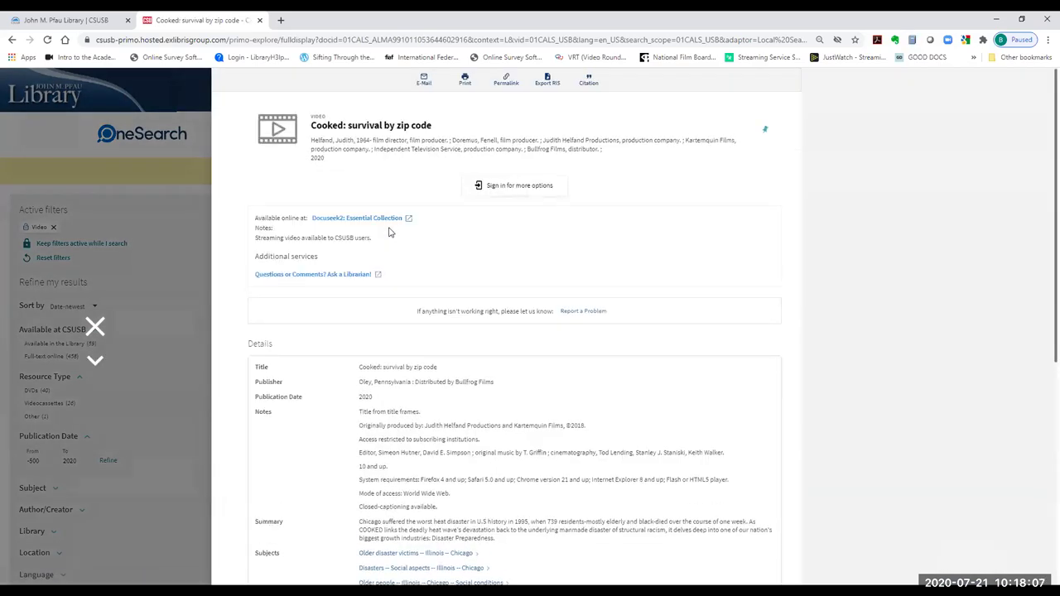
{"action": "scroll", "coordinate": [528, 408], "scroll_direction": "down", "scroll_amount": 1}
{"action": "scroll", "coordinate": [464, 356], "scroll_direction": "down", "scroll_amount": 1}
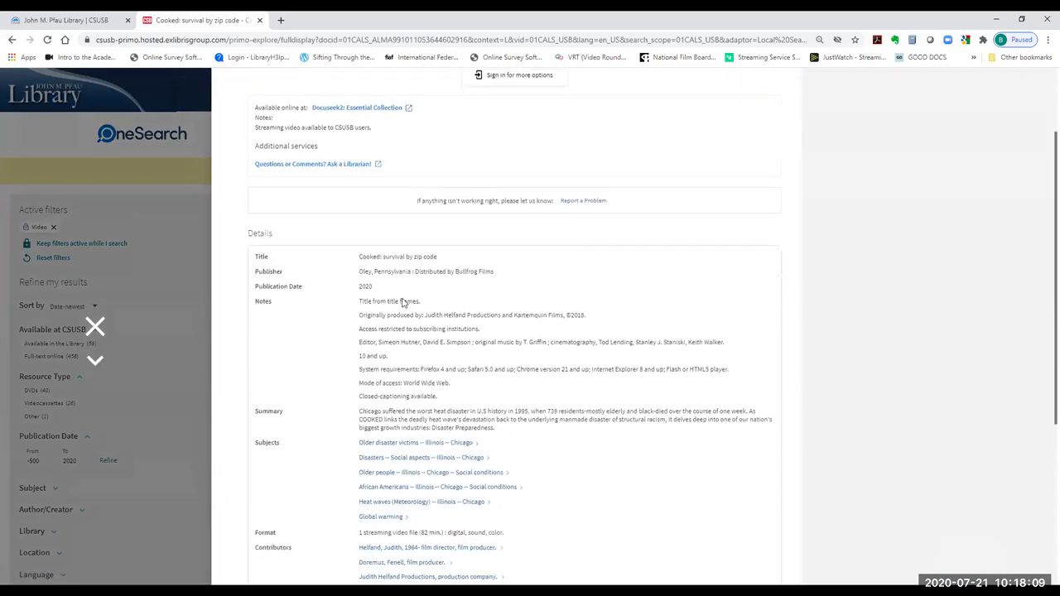
{"action": "scroll", "coordinate": [528, 307], "scroll_direction": "up", "scroll_amount": 2}
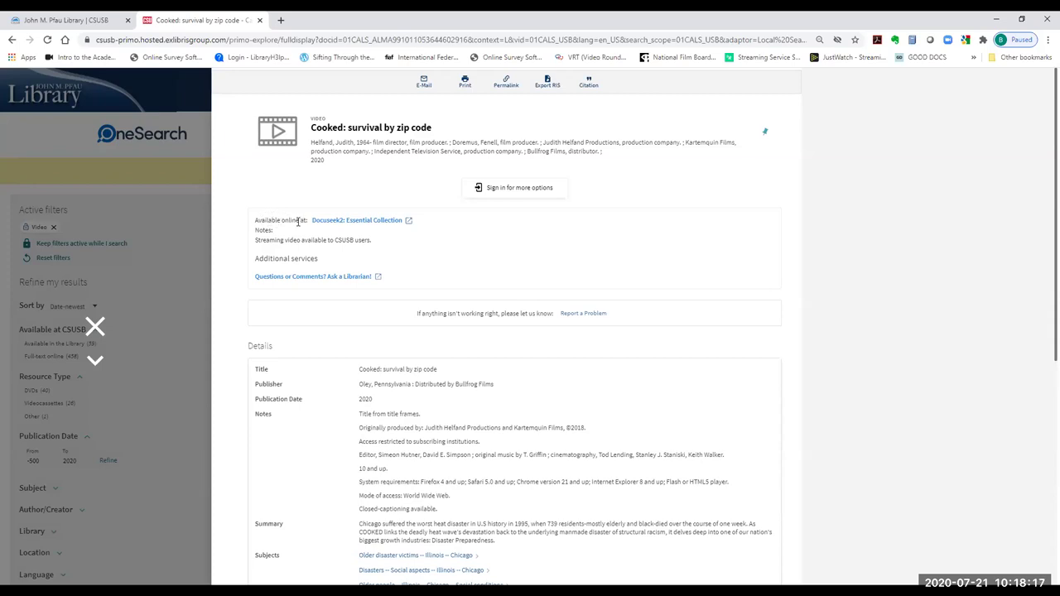
{"action": "left_click", "coordinate": [351, 222]}
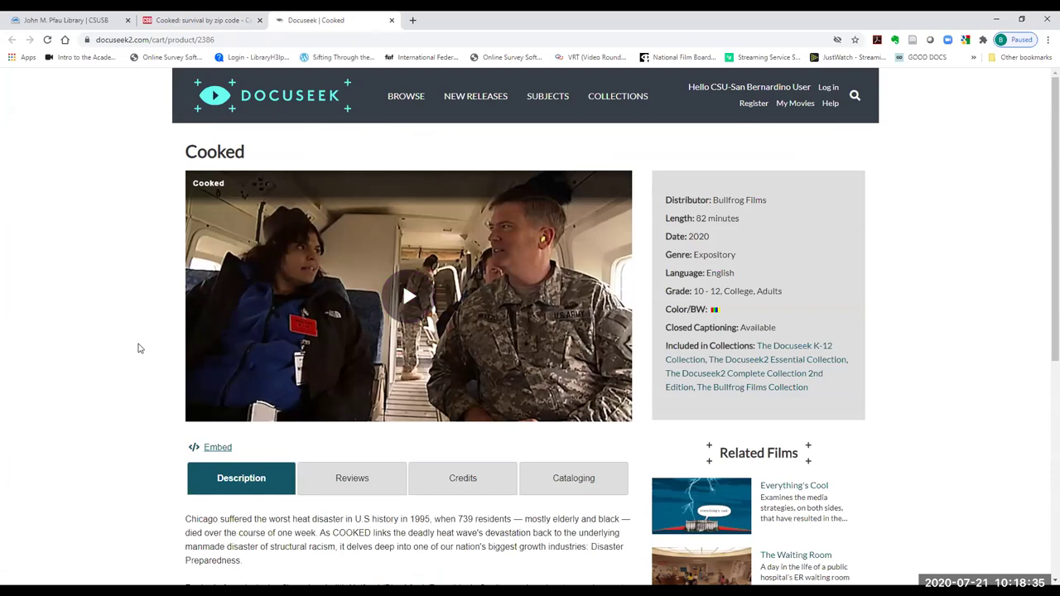
- Show the Credits section for Cooked and set its citation style to MLA
{"action": "scroll", "coordinate": [139, 349], "scroll_direction": "down", "scroll_amount": 3}
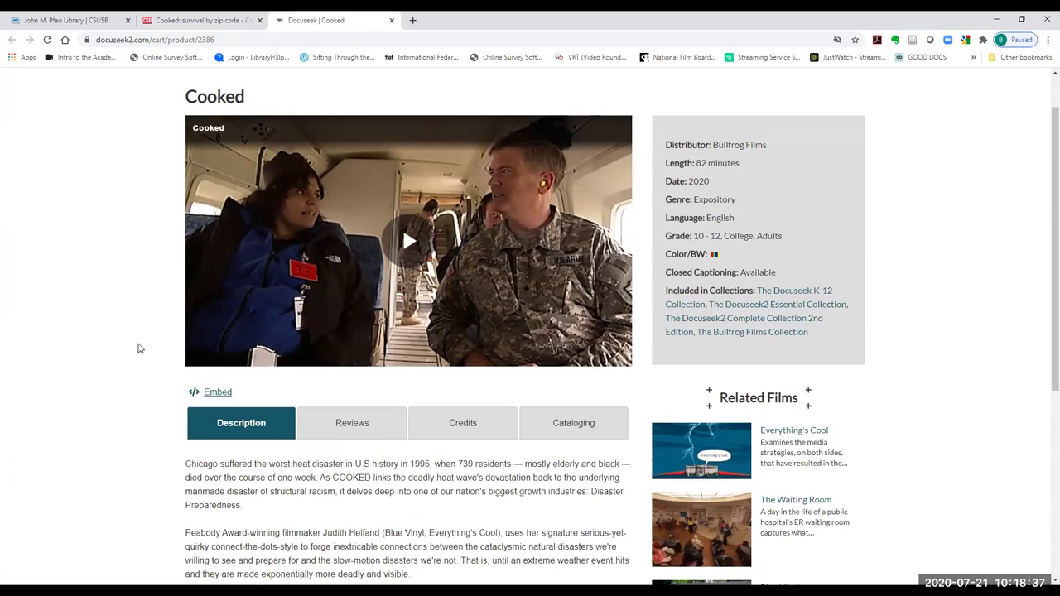
{"action": "scroll", "coordinate": [150, 346], "scroll_direction": "down", "scroll_amount": 1}
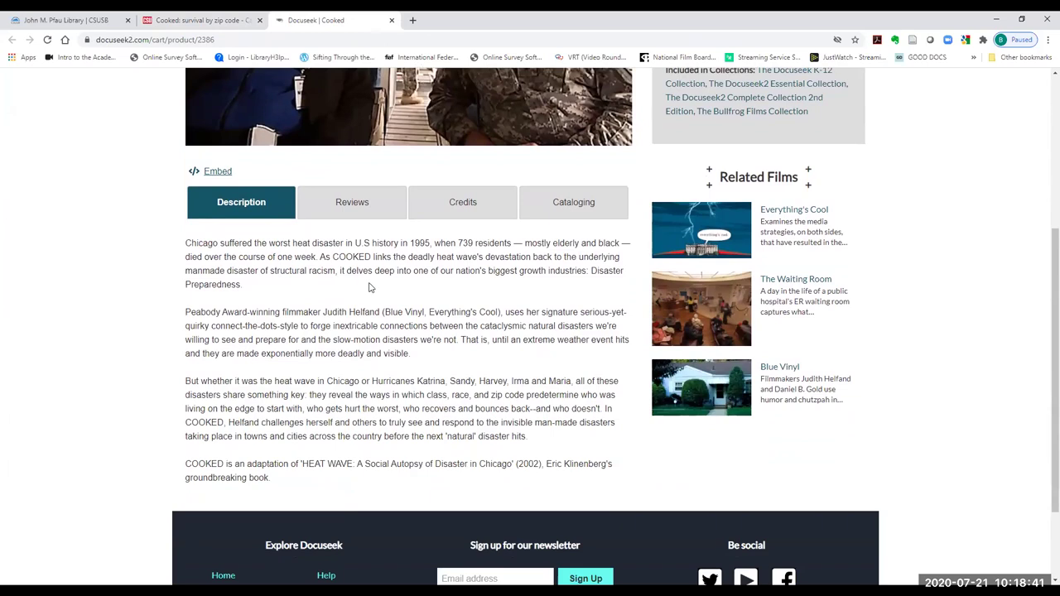
{"action": "left_click", "coordinate": [474, 206]}
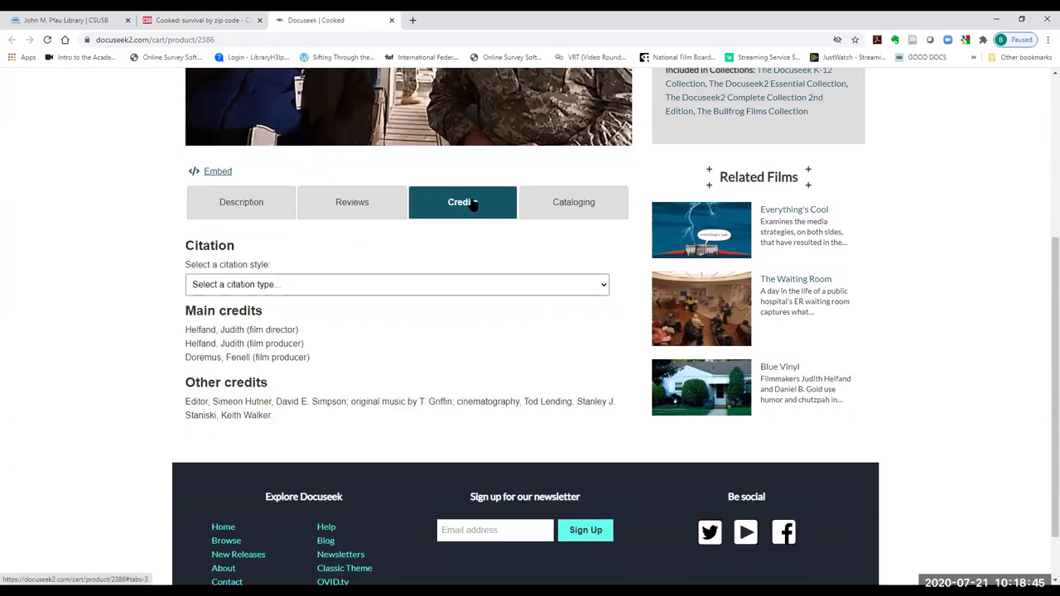
{"action": "left_click", "coordinate": [343, 289]}
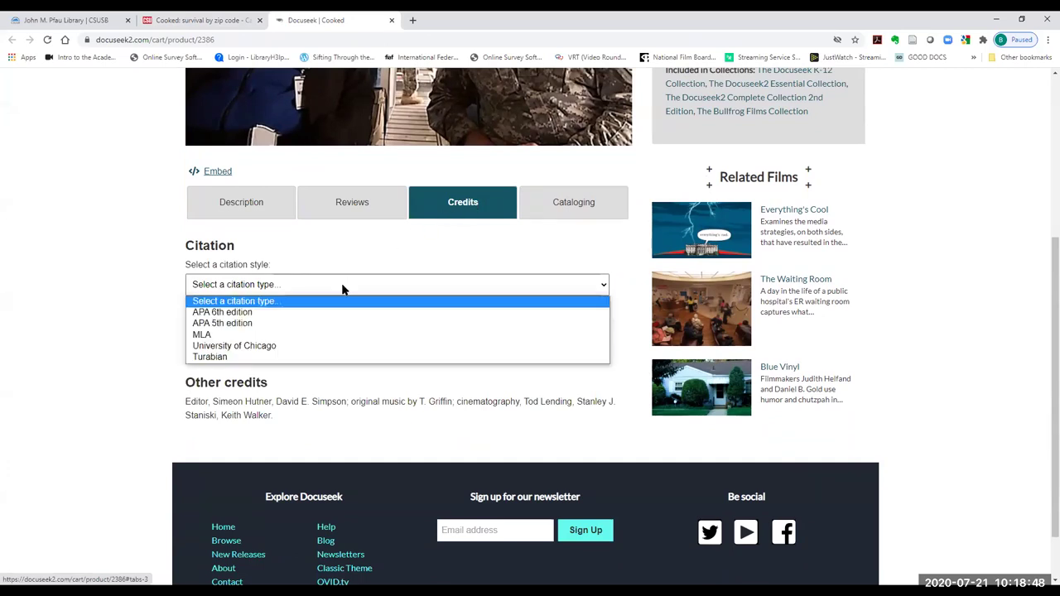
{"action": "left_click", "coordinate": [330, 336]}
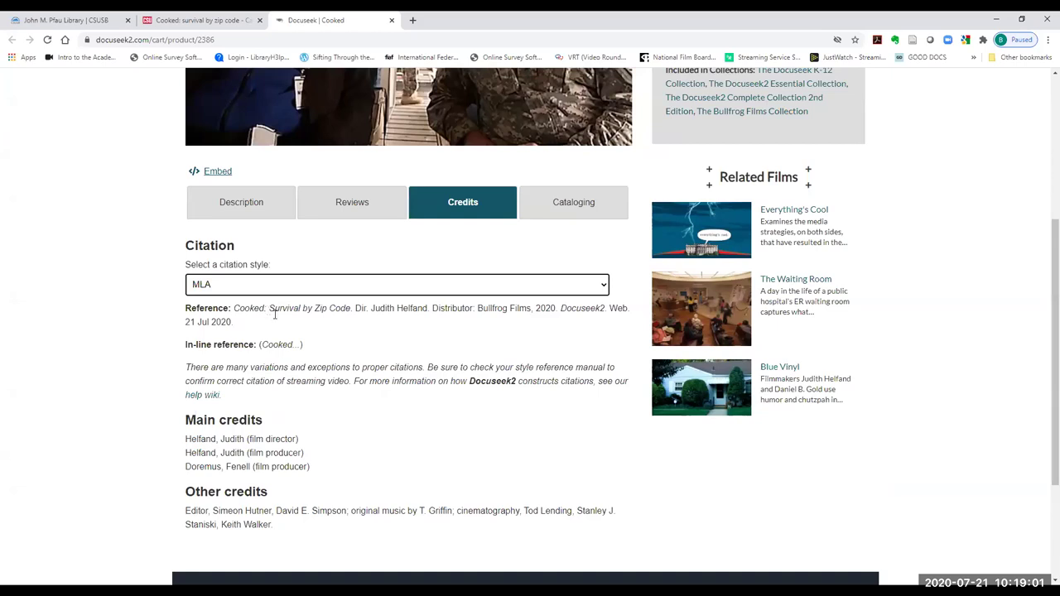
{"action": "scroll", "coordinate": [274, 314], "scroll_direction": "up", "scroll_amount": 4}
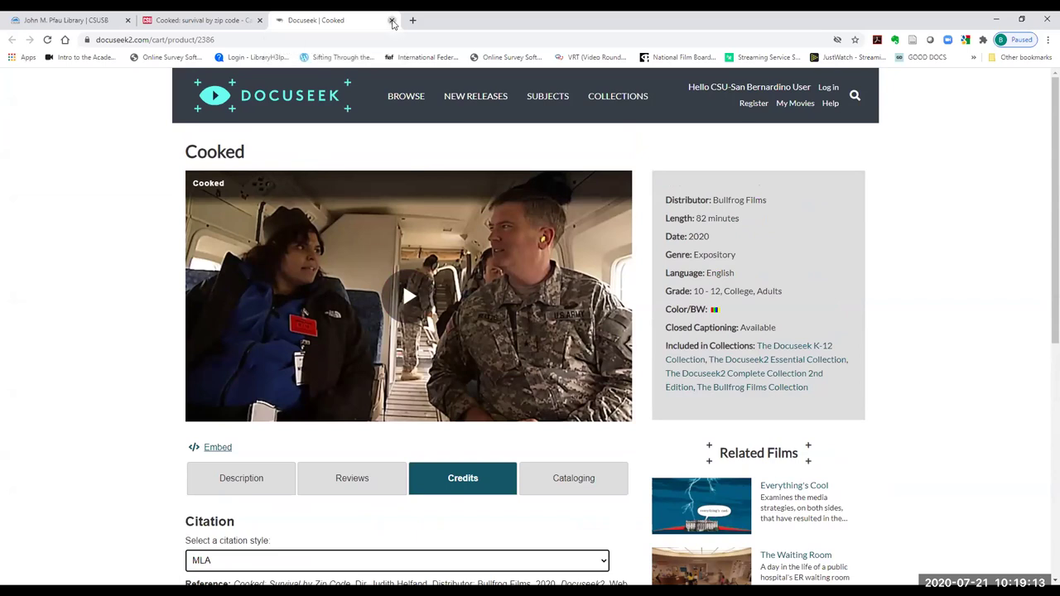
- Close the Docuseek tab and go back through the racism results to the library homepage
{"action": "left_click", "coordinate": [393, 21]}
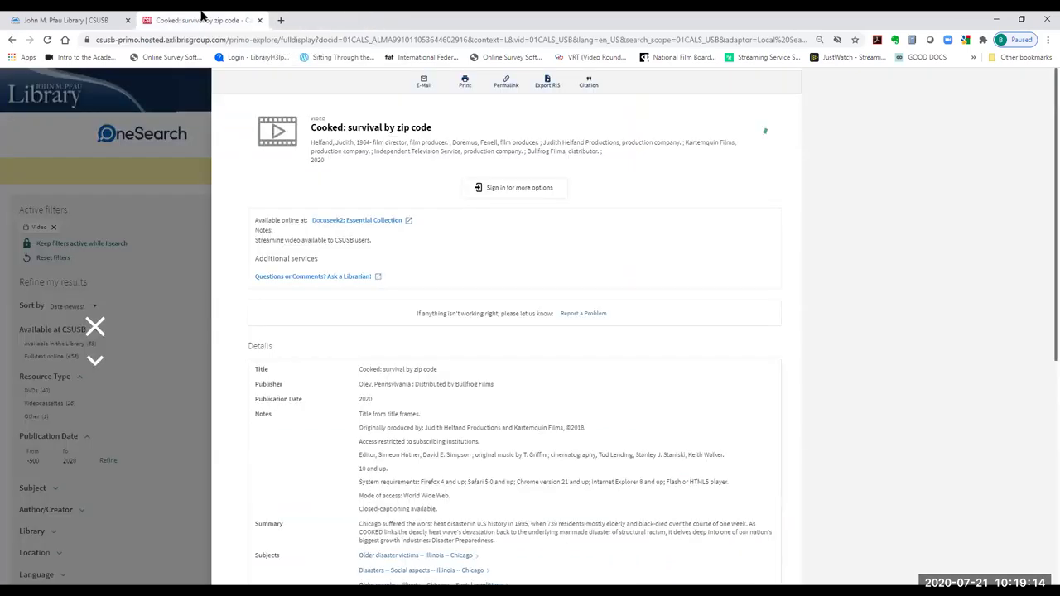
{"action": "right_click", "coordinate": [12, 41]}
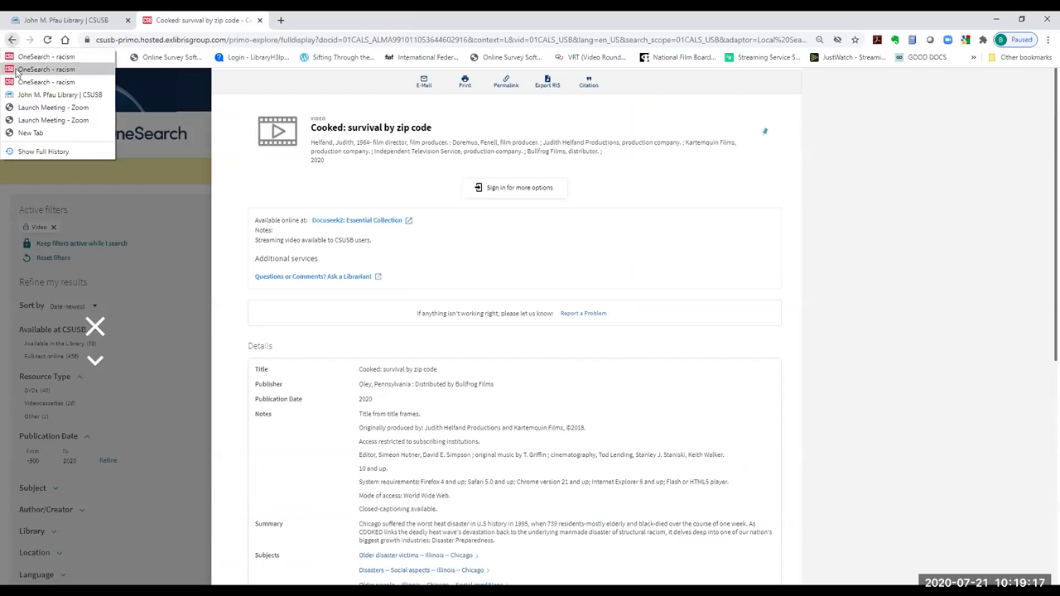
{"action": "left_click", "coordinate": [15, 71]}
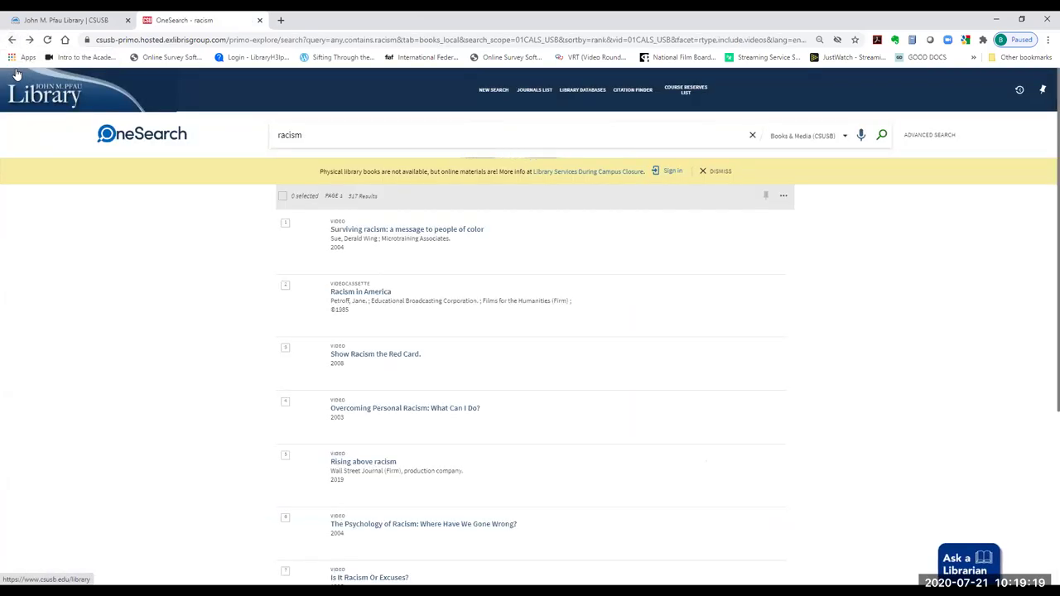
{"action": "left_click", "coordinate": [66, 40]}
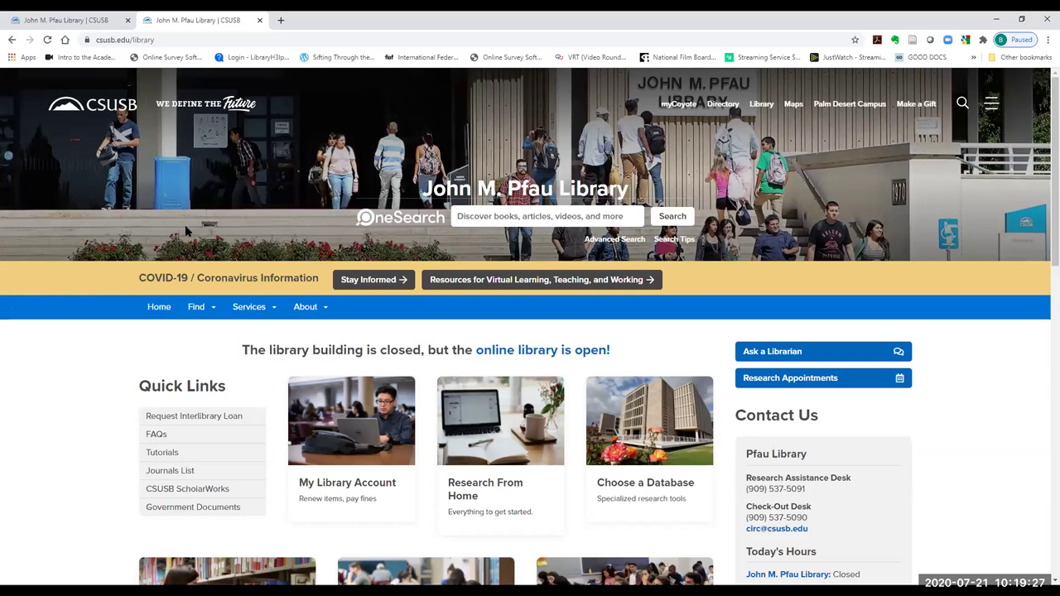
- Search 'eugenics crusade' in Books & Media (CSUSB), filter to Video, and open the American Experience record
{"action": "left_click", "coordinate": [501, 216]}
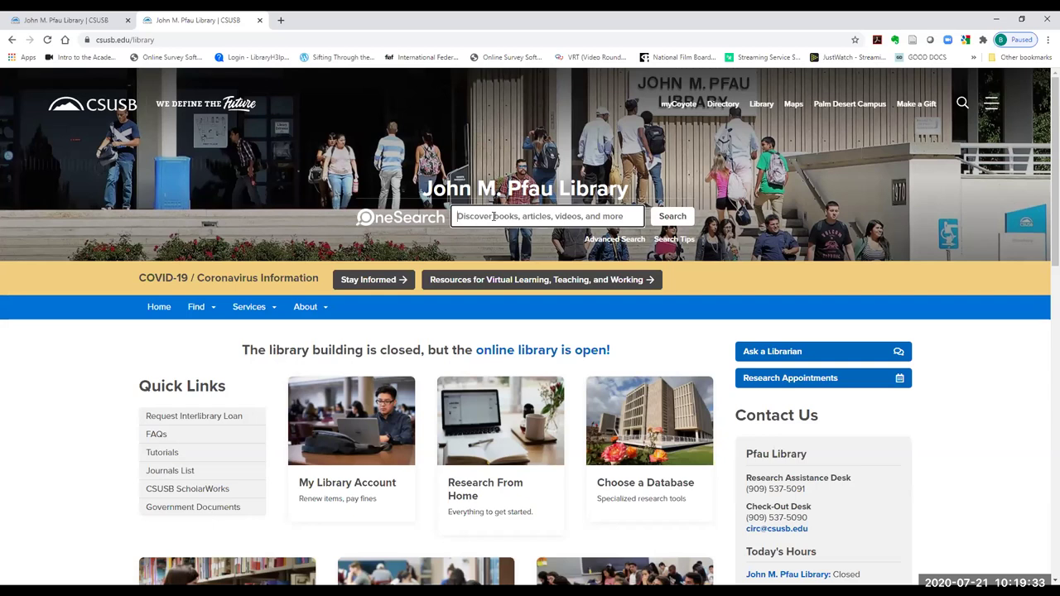
{"action": "type", "text": "eugeni"}
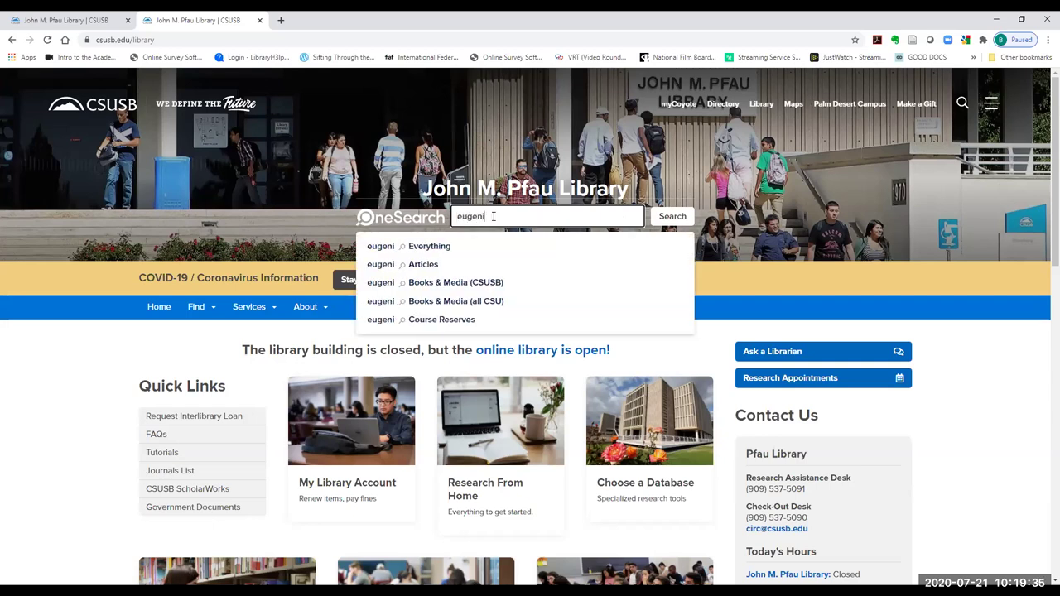
{"action": "type", "text": "cs crusade"}
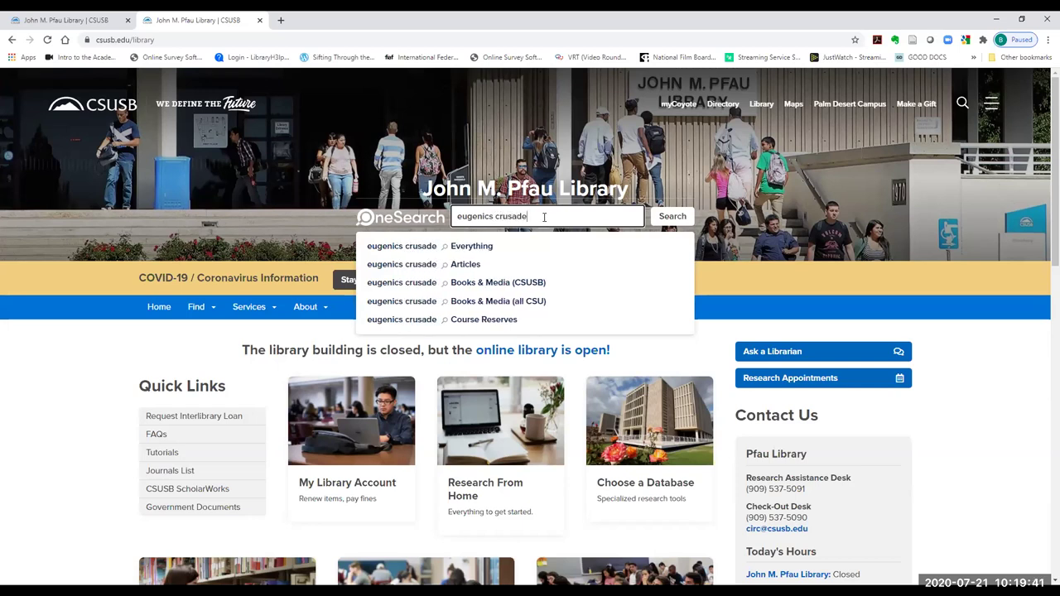
{"action": "left_click", "coordinate": [513, 284]}
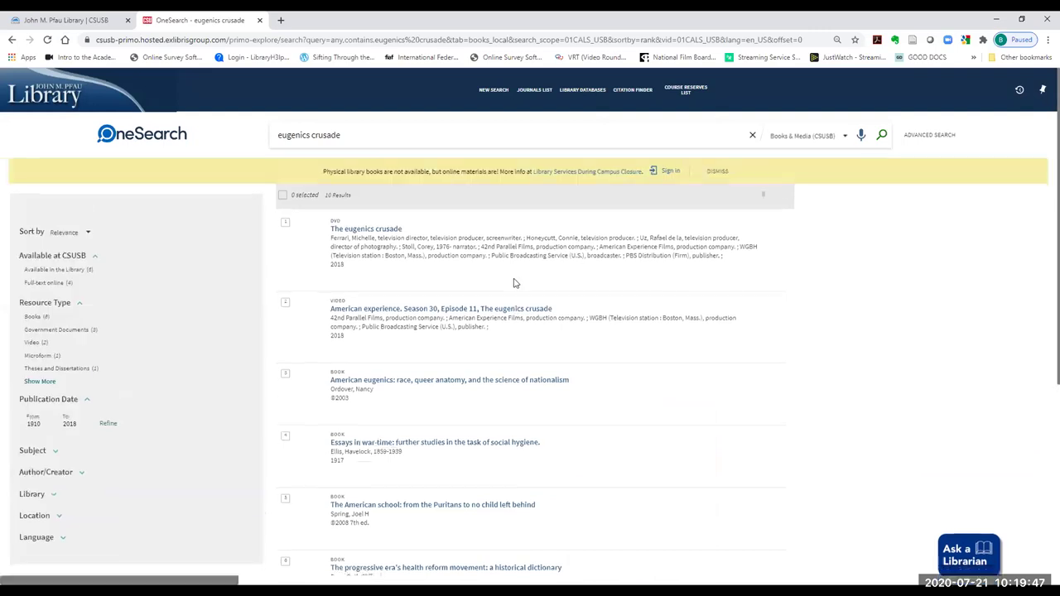
{"action": "left_click", "coordinate": [36, 343]}
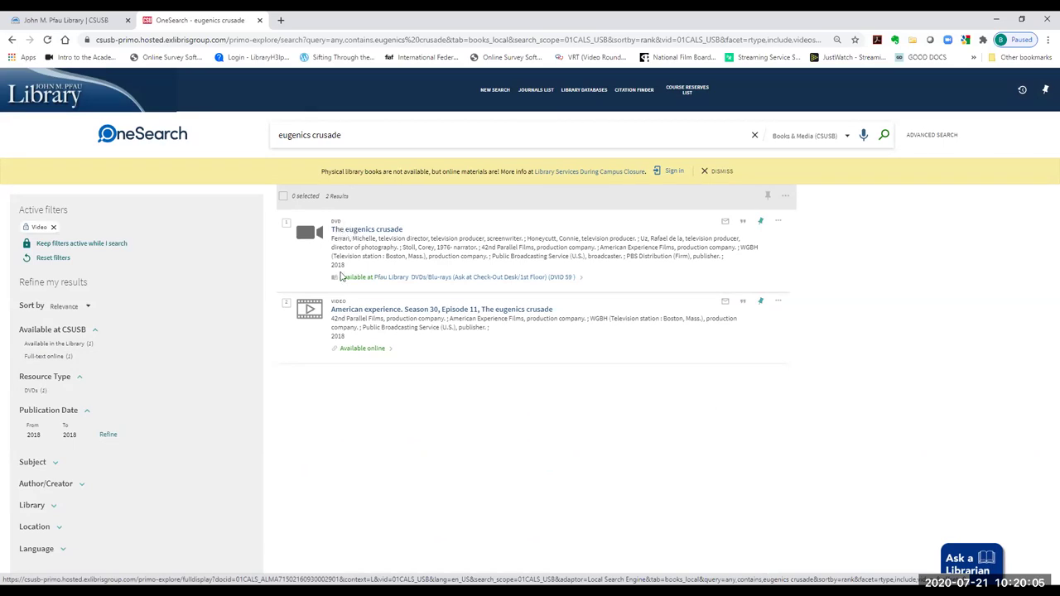
{"action": "left_click", "coordinate": [373, 312]}
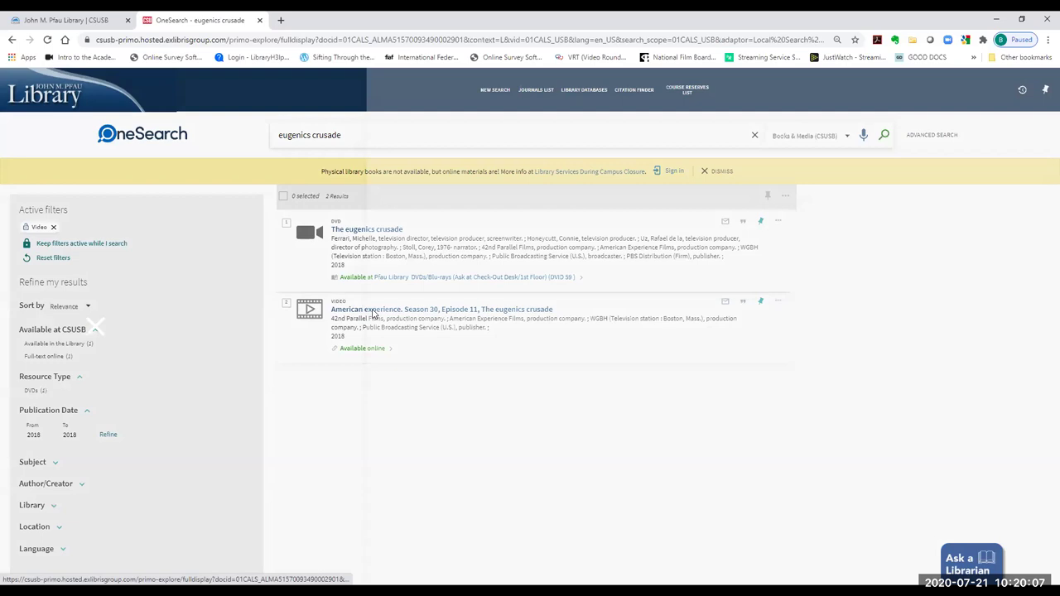
- Open the Academic Video Online: Premium link for The Eugenics Crusade in a new tab
{"action": "scroll", "coordinate": [662, 402], "scroll_direction": "down", "scroll_amount": 1}
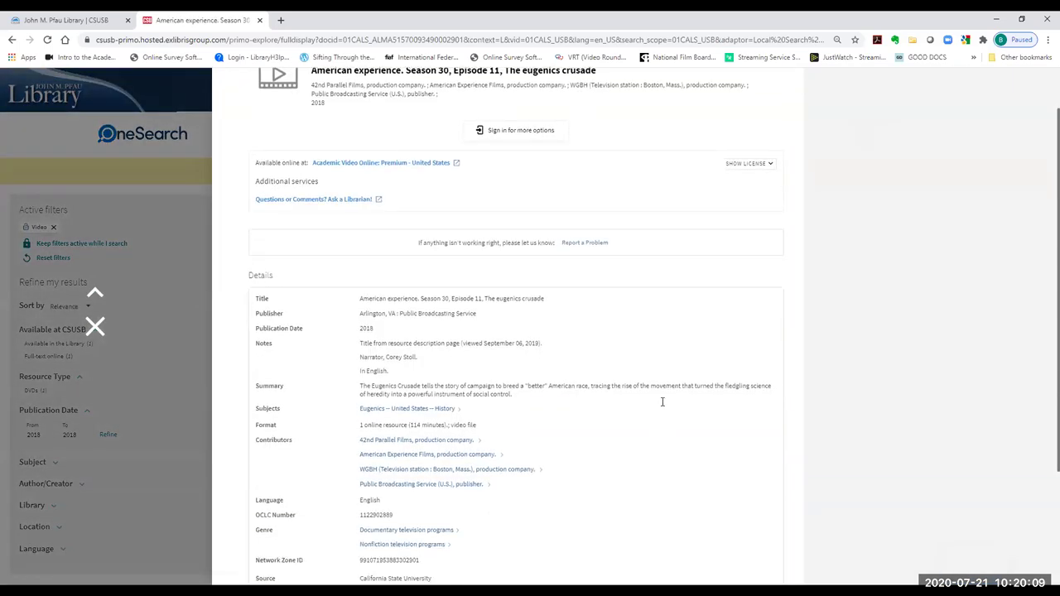
{"action": "scroll", "coordinate": [559, 505], "scroll_direction": "up", "scroll_amount": 1}
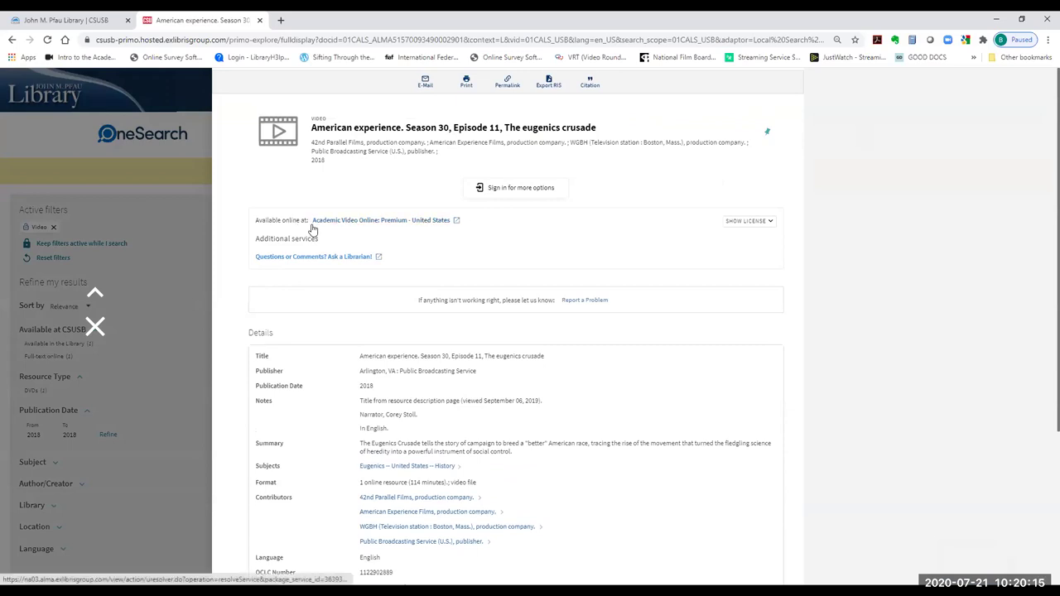
{"action": "left_click", "coordinate": [355, 222]}
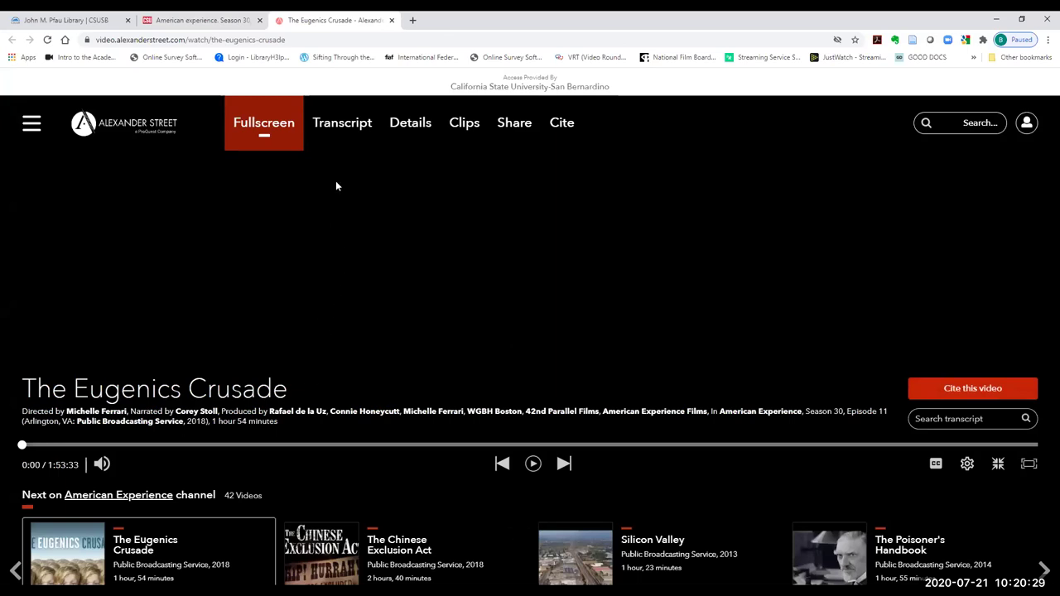
- View the transcript and details, copy The Eugenics Crusade's APA citation, then return to the library home tab
{"action": "left_click", "coordinate": [341, 122]}
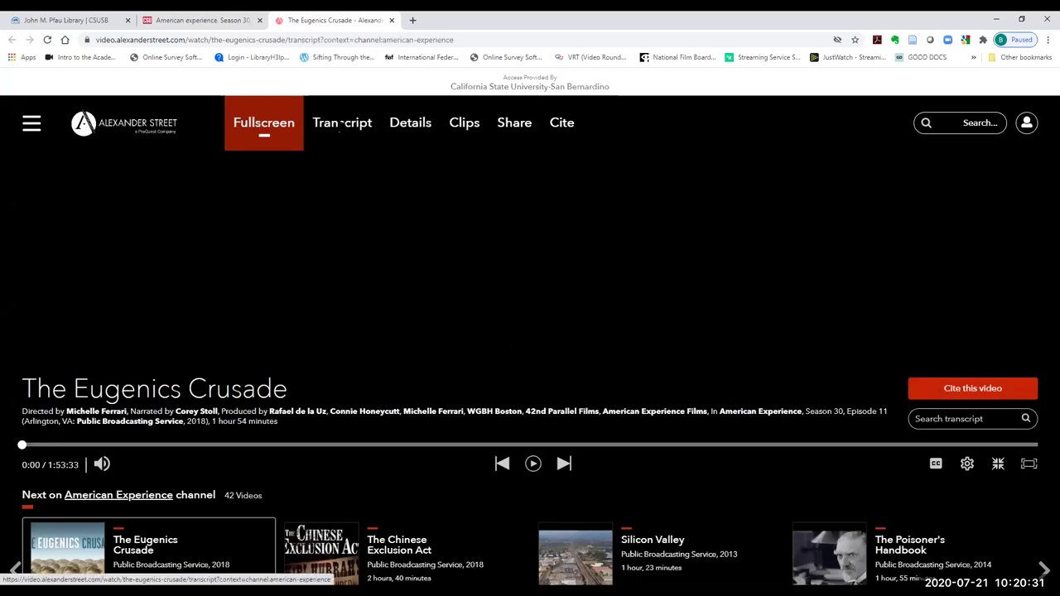
{"action": "left_click", "coordinate": [411, 124]}
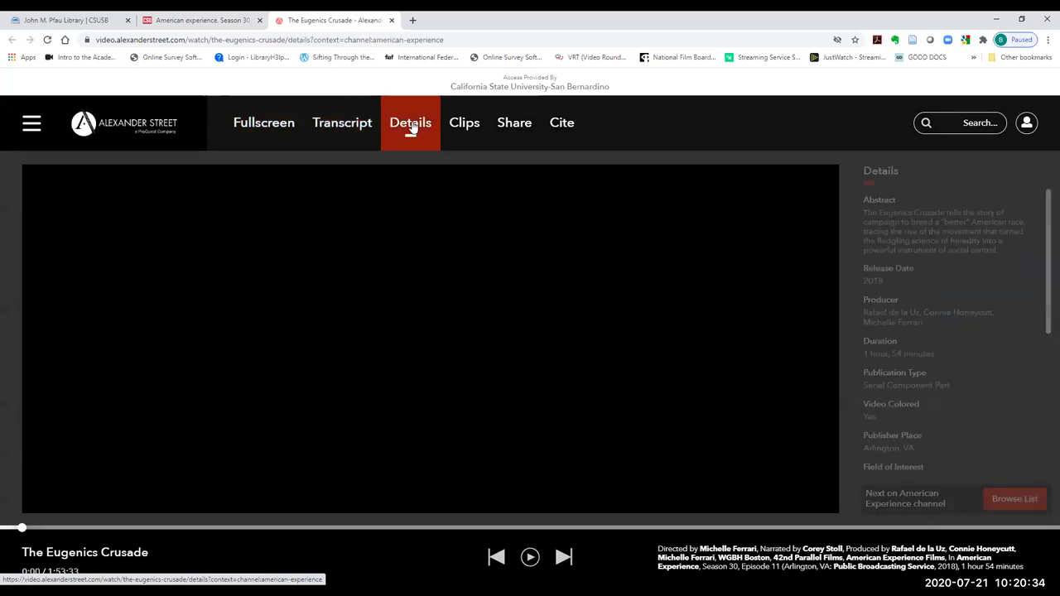
{"action": "left_click", "coordinate": [562, 124]}
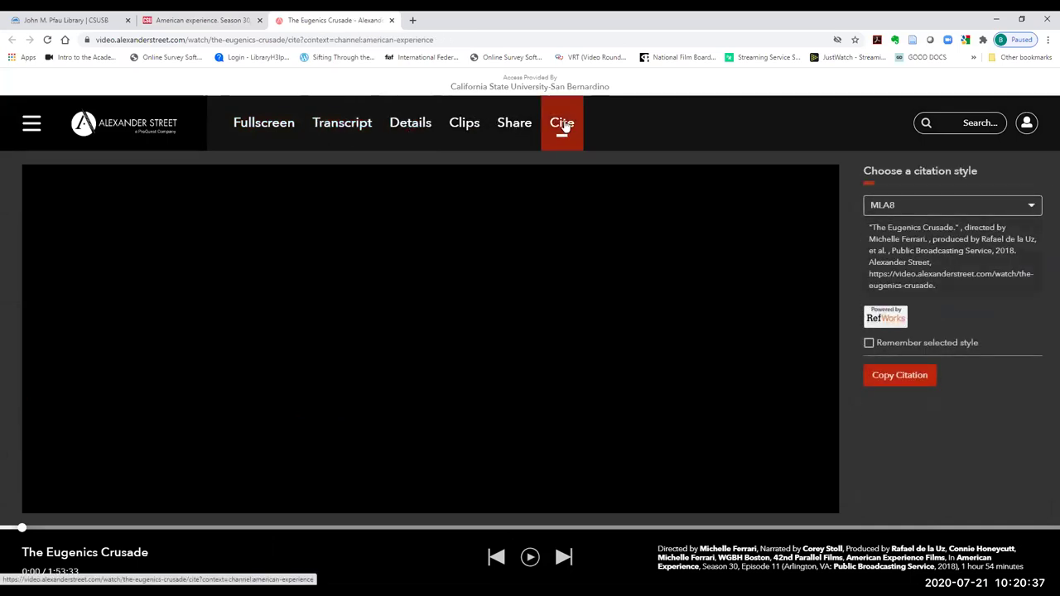
{"action": "left_click", "coordinate": [1034, 206]}
{"action": "left_click", "coordinate": [1004, 242]}
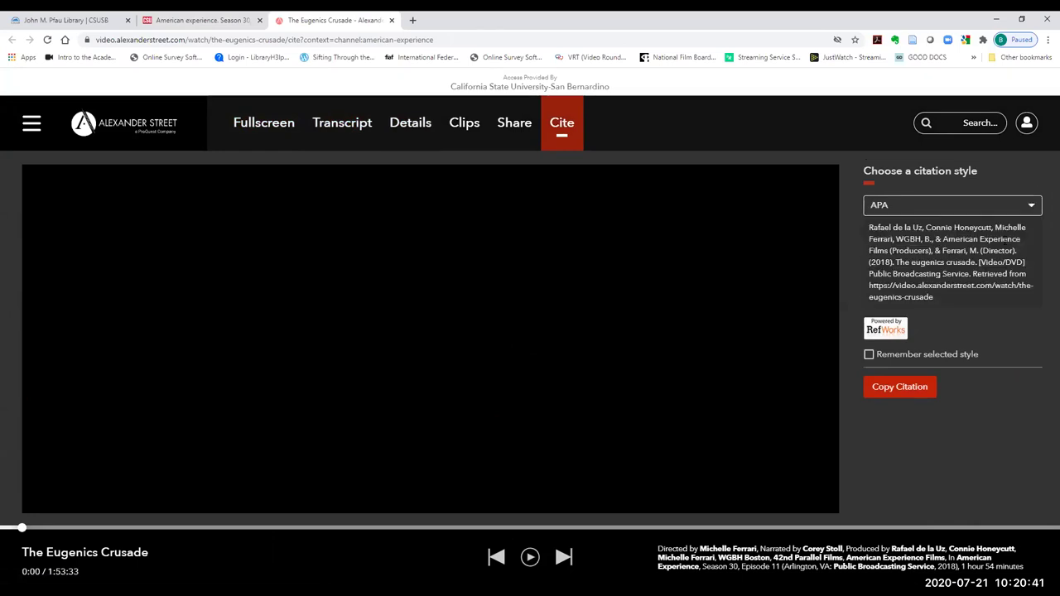
{"action": "left_click", "coordinate": [891, 390]}
{"action": "left_click", "coordinate": [33, 21]}
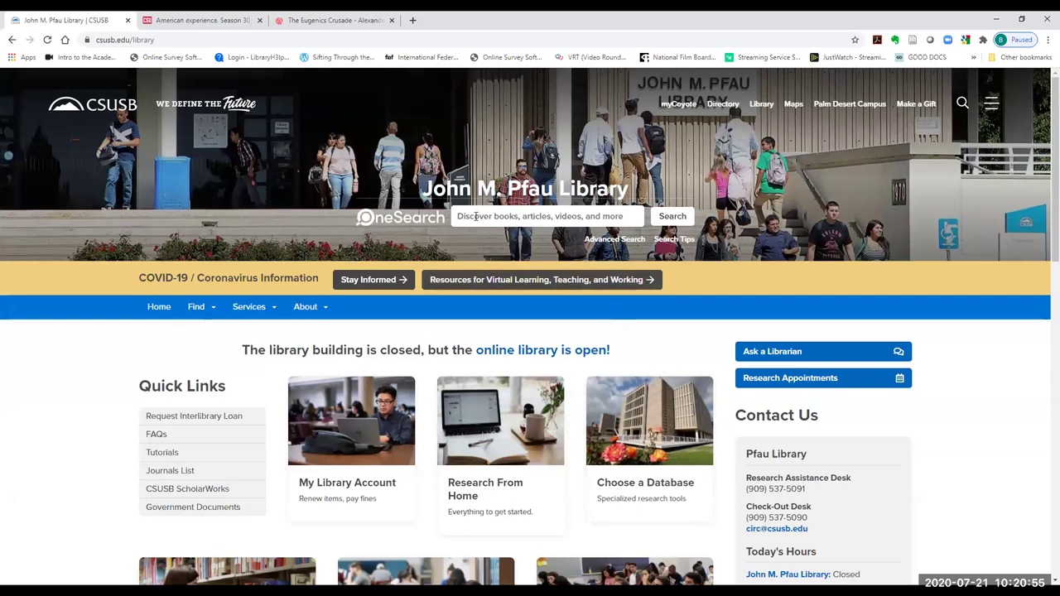
- From Choose a Database, open the Video subject list and then the AVON (Academic Video Online) database
{"action": "left_click", "coordinate": [643, 454]}
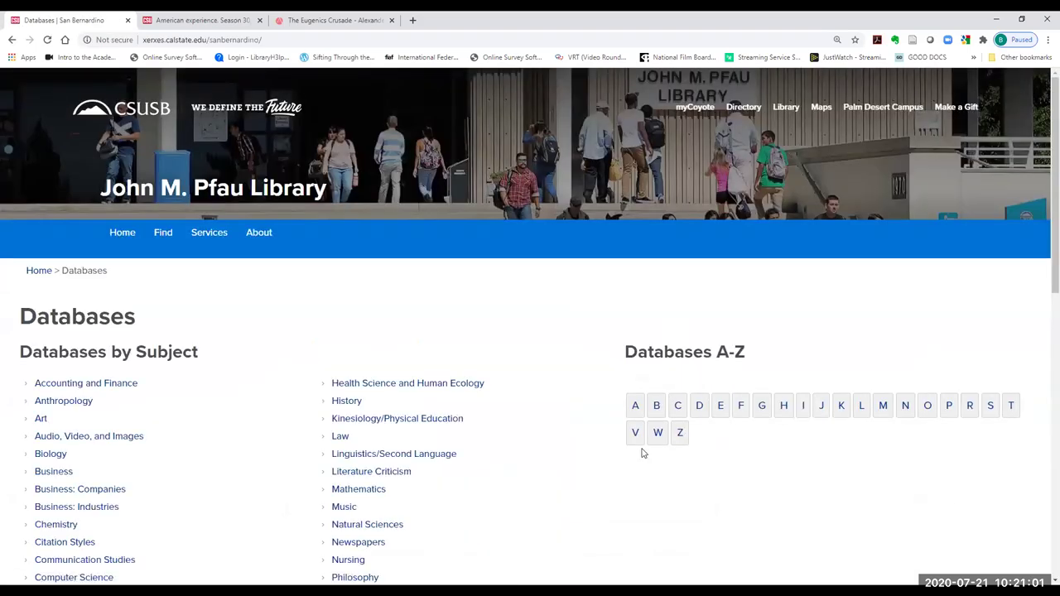
{"action": "scroll", "coordinate": [671, 525], "scroll_direction": "down", "scroll_amount": 5}
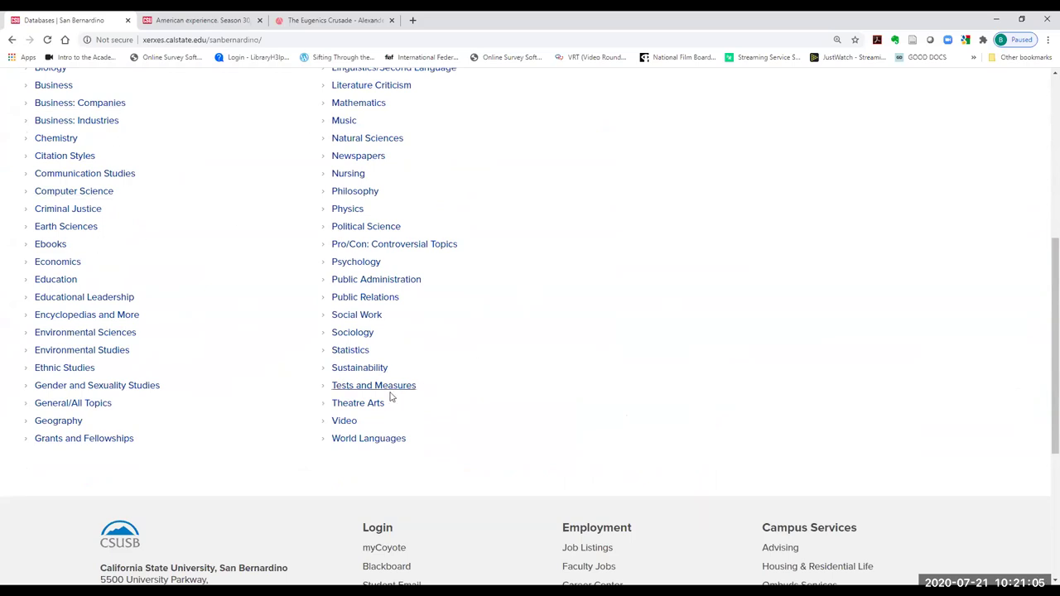
{"action": "left_click", "coordinate": [338, 423]}
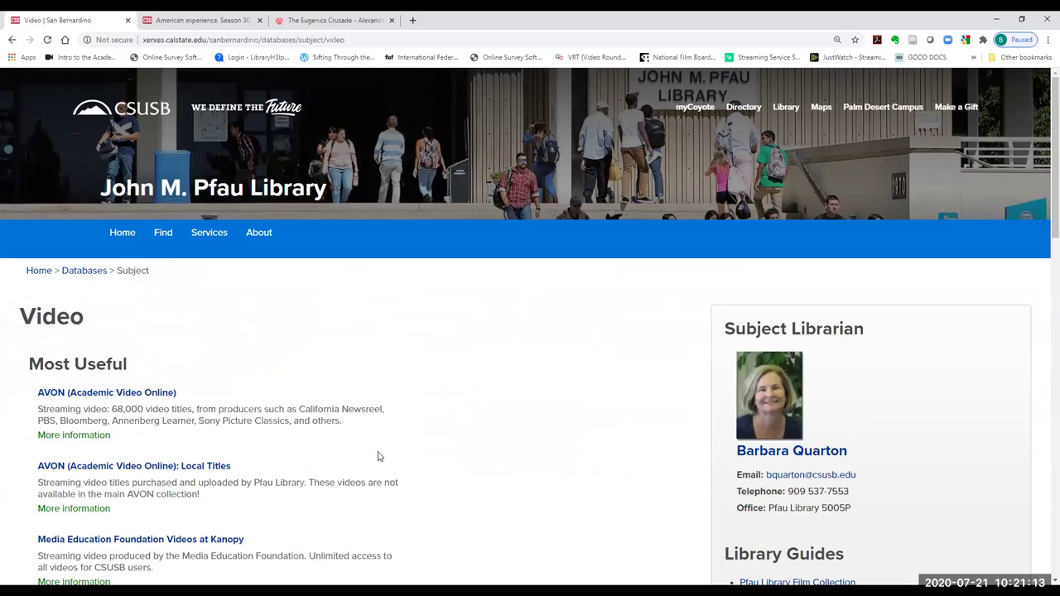
{"action": "scroll", "coordinate": [492, 450], "scroll_direction": "down", "scroll_amount": 3}
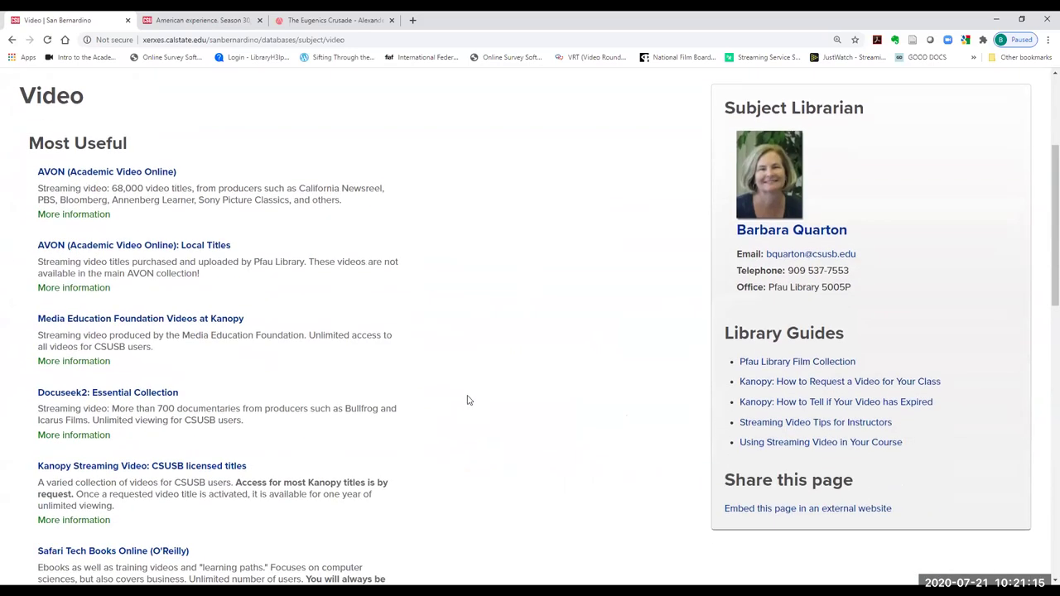
{"action": "scroll", "coordinate": [464, 398], "scroll_direction": "down", "scroll_amount": 1}
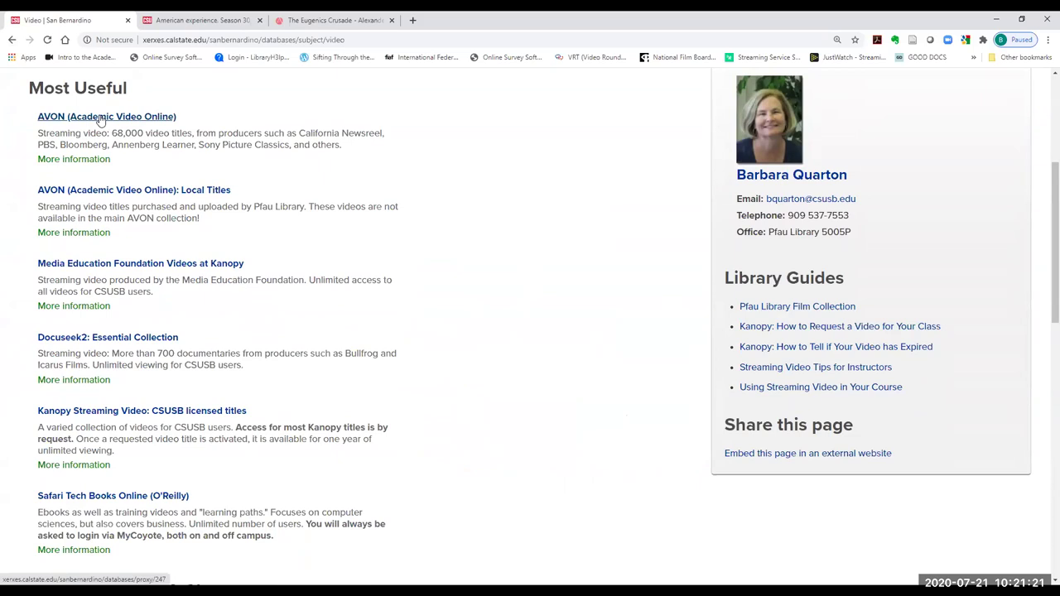
{"action": "left_click", "coordinate": [99, 119]}
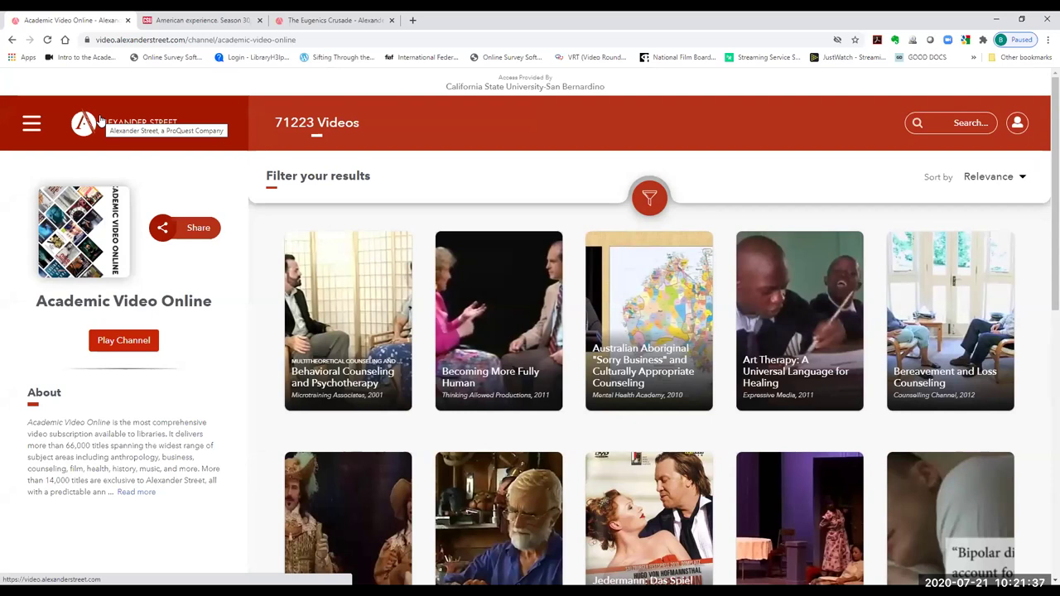
- Go back via browser history to the 'Video | San Bernardino' databases page
{"action": "right_click", "coordinate": [12, 42]}
{"action": "left_click", "coordinate": [22, 58]}
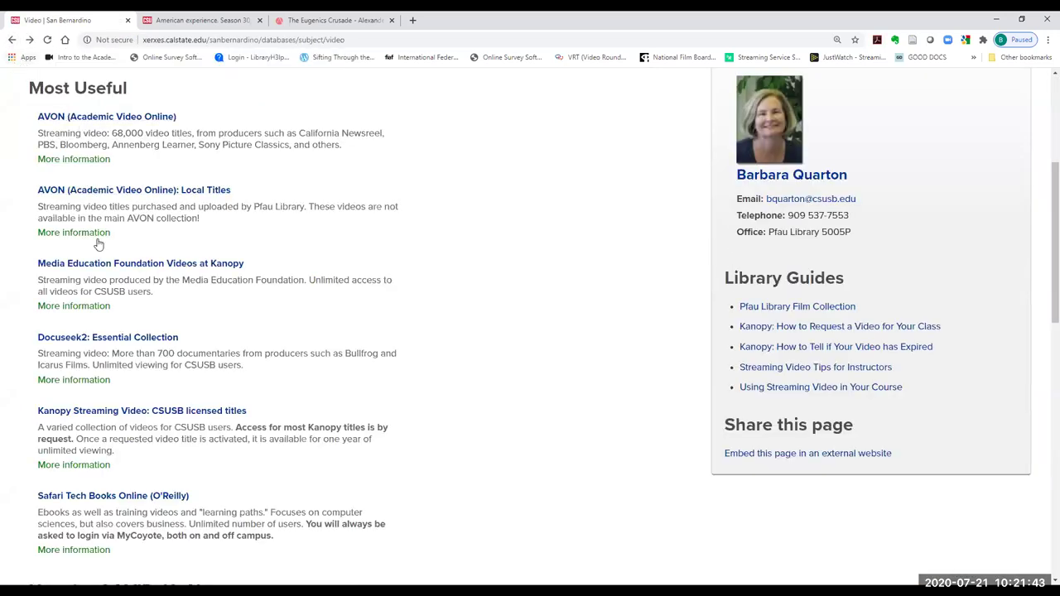
{"action": "left_click", "coordinate": [145, 266]}
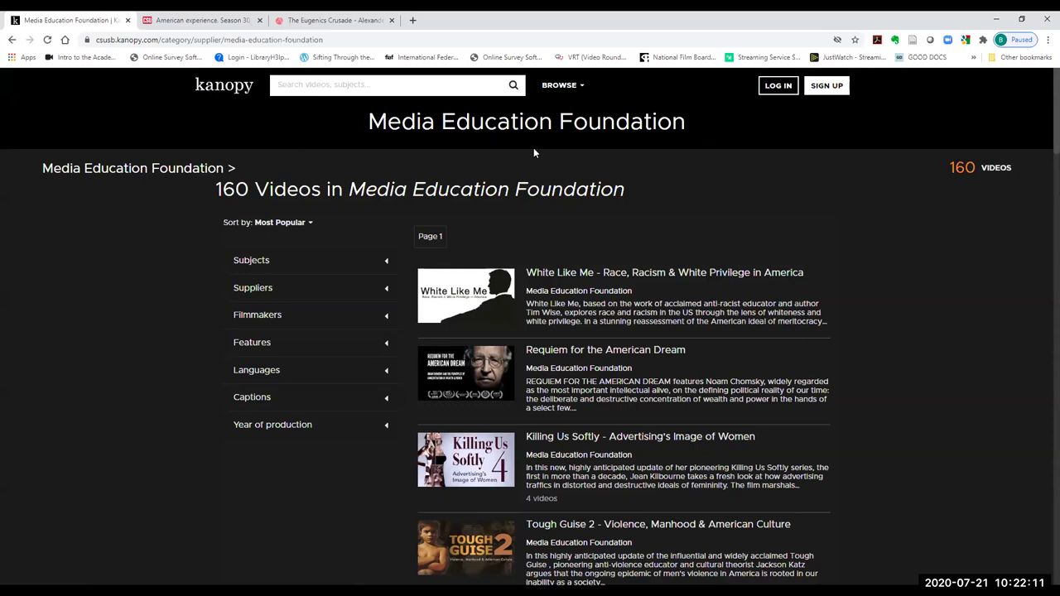
{"action": "right_click", "coordinate": [13, 40]}
{"action": "left_click", "coordinate": [50, 57]}
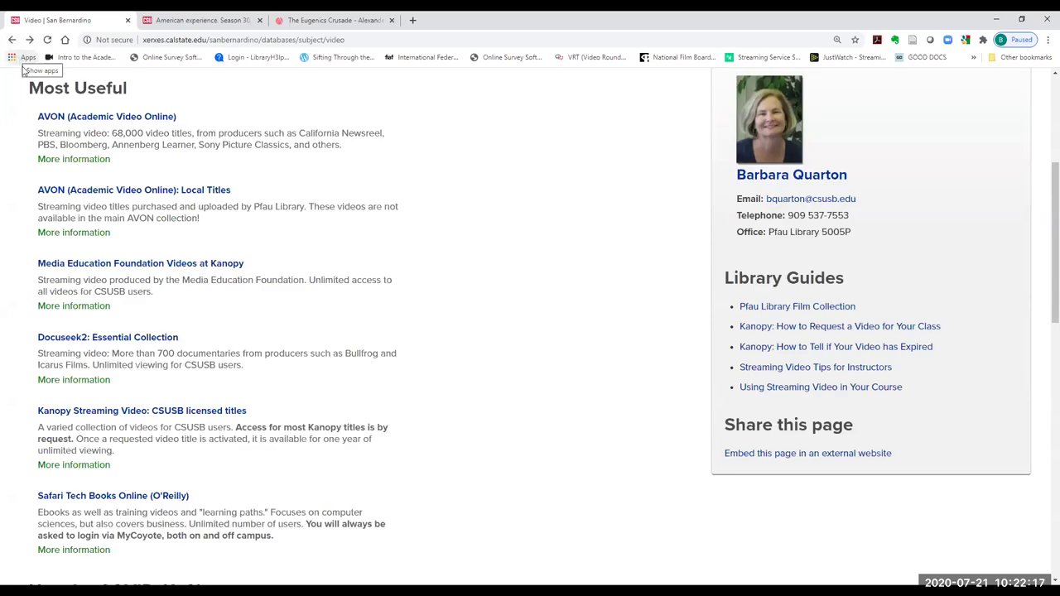
{"action": "left_click", "coordinate": [90, 344]}
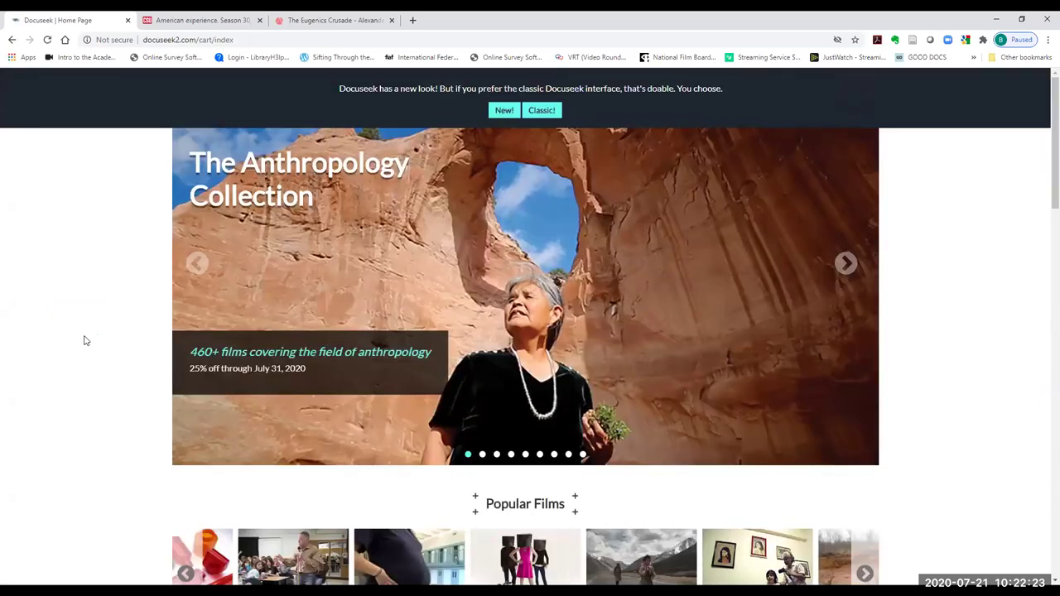
{"action": "scroll", "coordinate": [1044, 217], "scroll_direction": "down", "scroll_amount": 2}
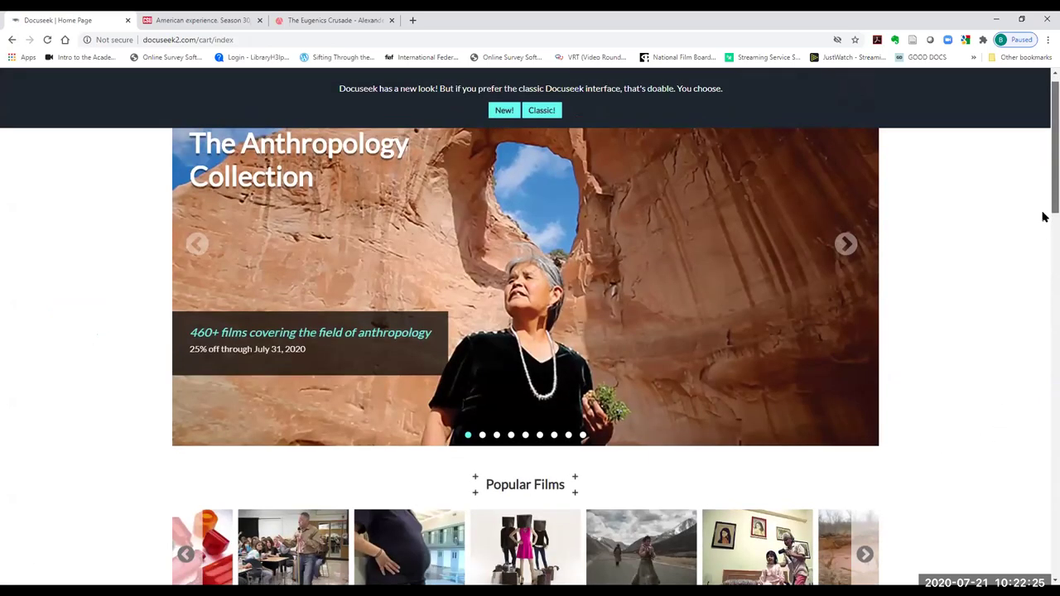
{"action": "scroll", "coordinate": [1044, 224], "scroll_direction": "down", "scroll_amount": 2}
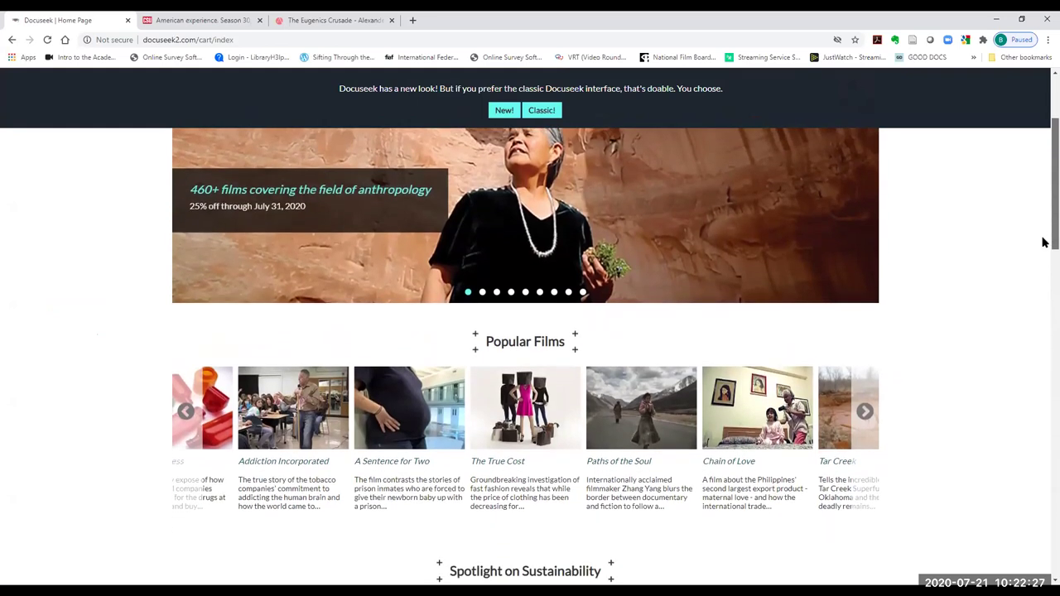
{"action": "scroll", "coordinate": [1044, 240], "scroll_direction": "up", "scroll_amount": 1}
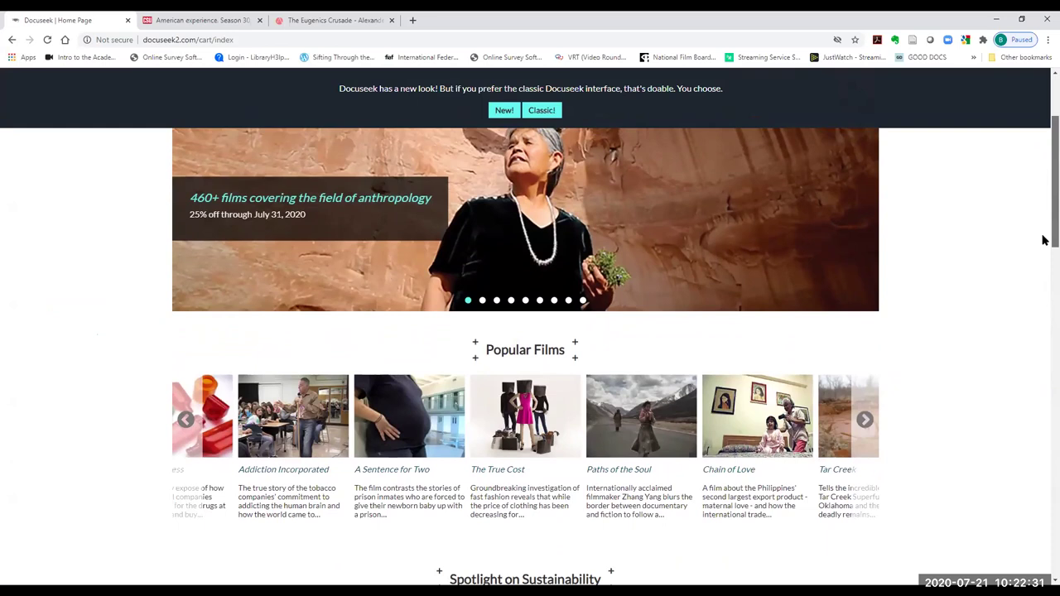
{"action": "scroll", "coordinate": [1044, 240], "scroll_direction": "down", "scroll_amount": 2}
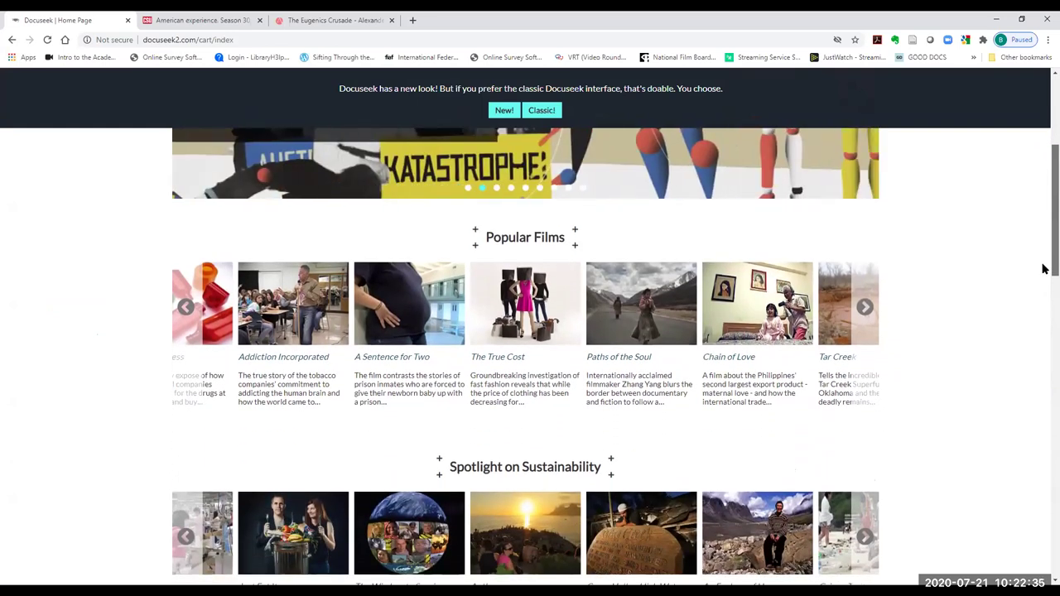
{"action": "scroll", "coordinate": [1043, 257], "scroll_direction": "up", "scroll_amount": 1}
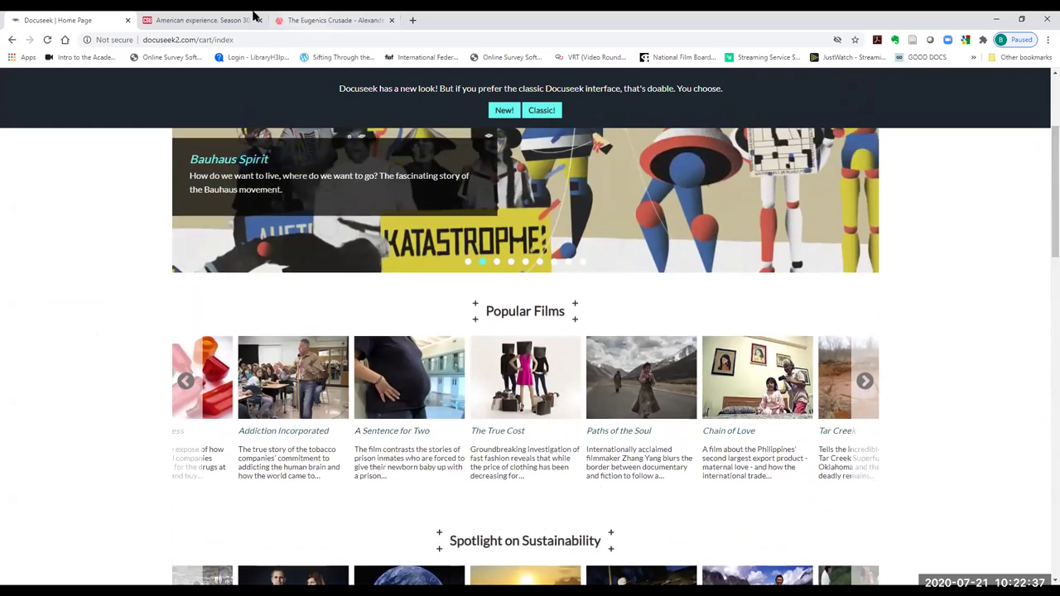
{"action": "right_click", "coordinate": [11, 40]}
{"action": "left_click", "coordinate": [25, 53]}
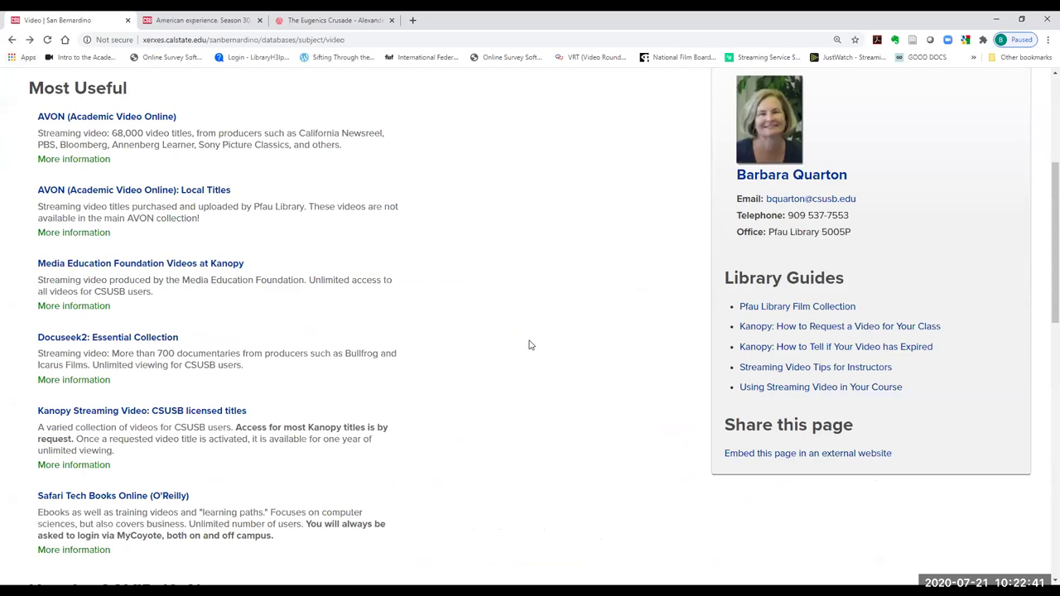
{"action": "scroll", "coordinate": [530, 345], "scroll_direction": "down", "scroll_amount": 2}
{"action": "left_click", "coordinate": [168, 308]}
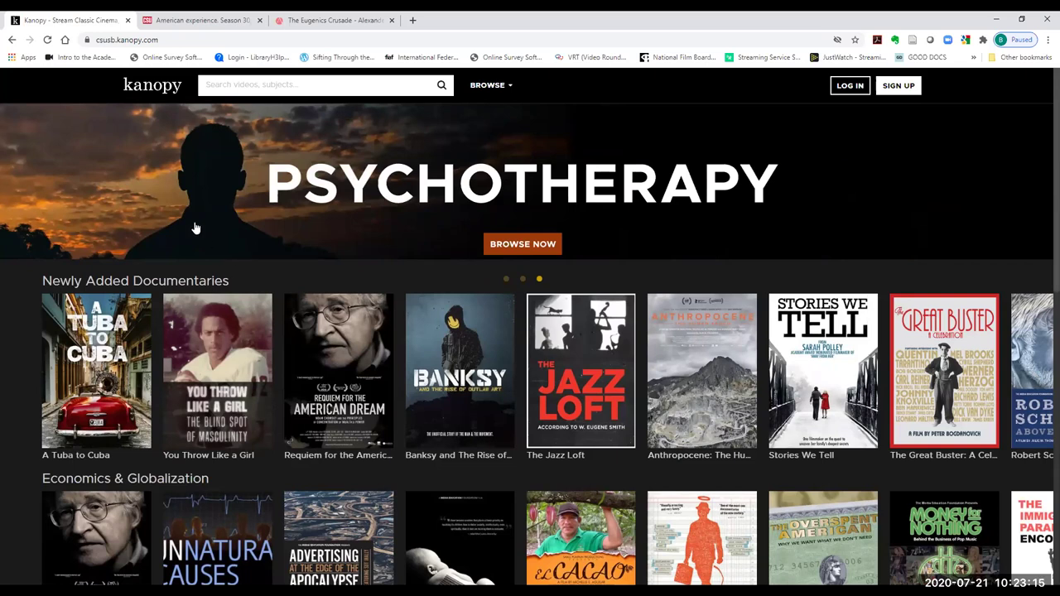
{"action": "right_click", "coordinate": [12, 39]}
{"action": "left_click", "coordinate": [19, 56]}
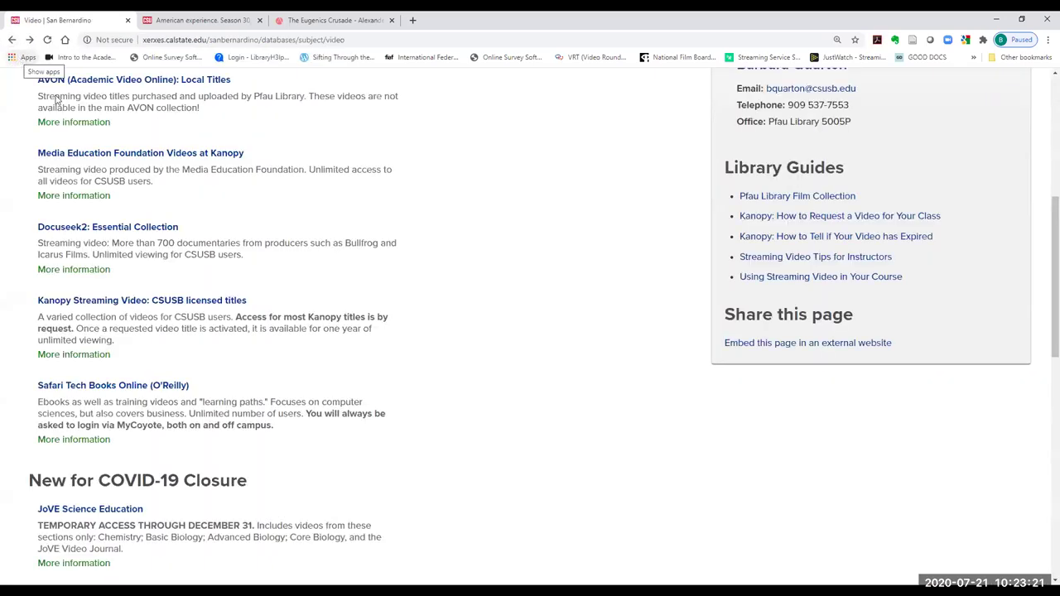
{"action": "scroll", "coordinate": [329, 307], "scroll_direction": "up", "scroll_amount": 1}
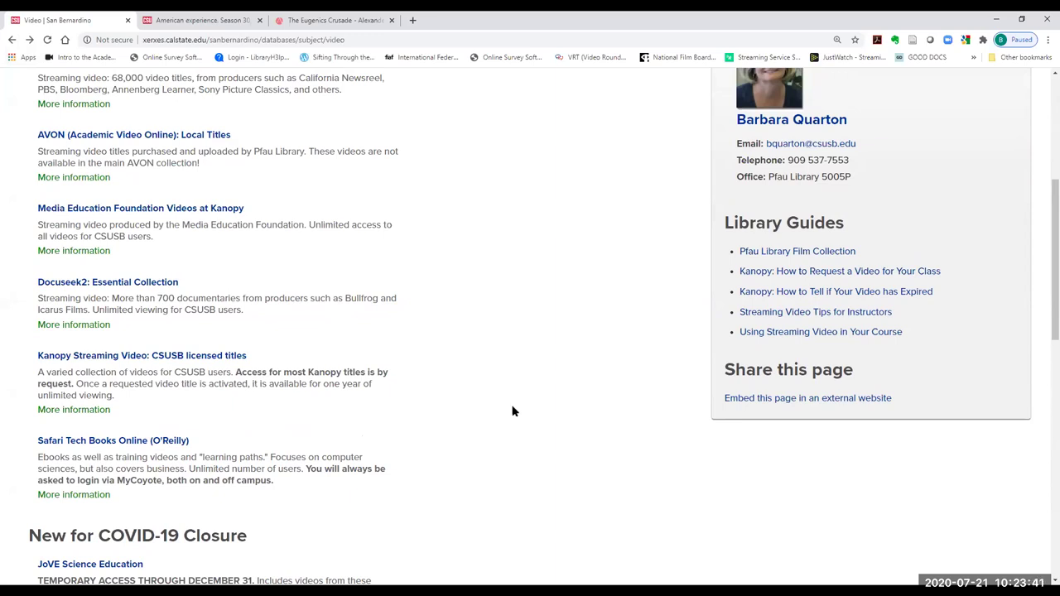
{"action": "scroll", "coordinate": [511, 411], "scroll_direction": "up", "scroll_amount": 1}
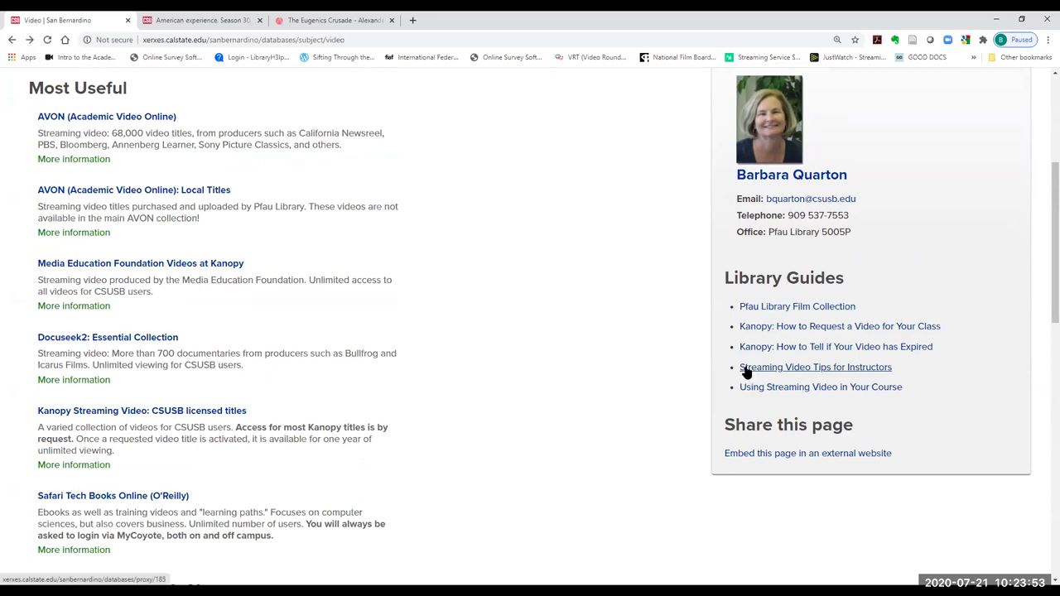
- After a look at the Streaming Video Tips for Instructors guide, open 'Using Streaming Video in Your Course' instead
{"action": "left_click", "coordinate": [818, 369]}
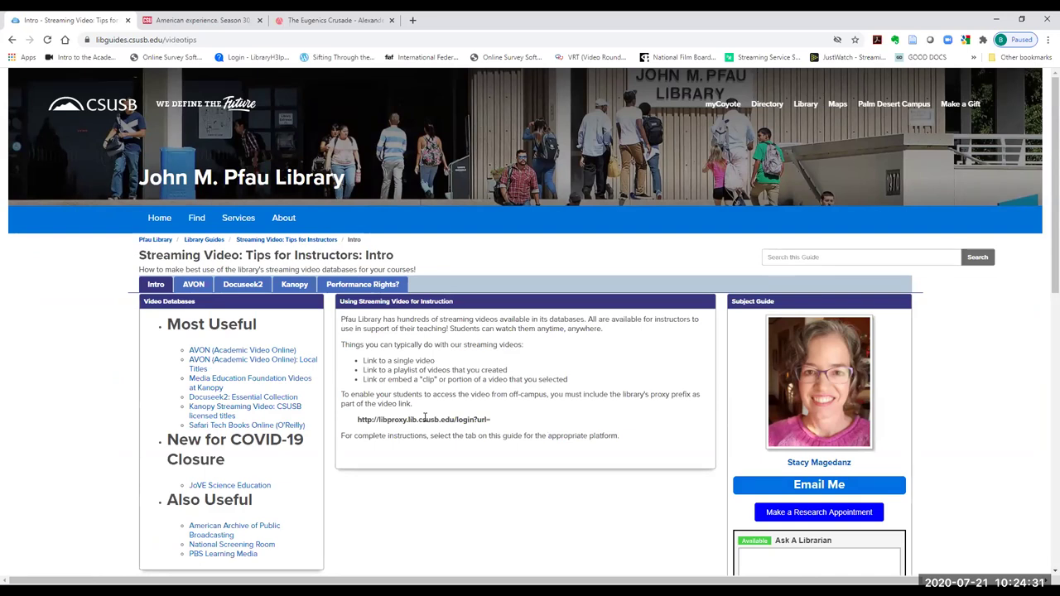
{"action": "left_click", "coordinate": [12, 41]}
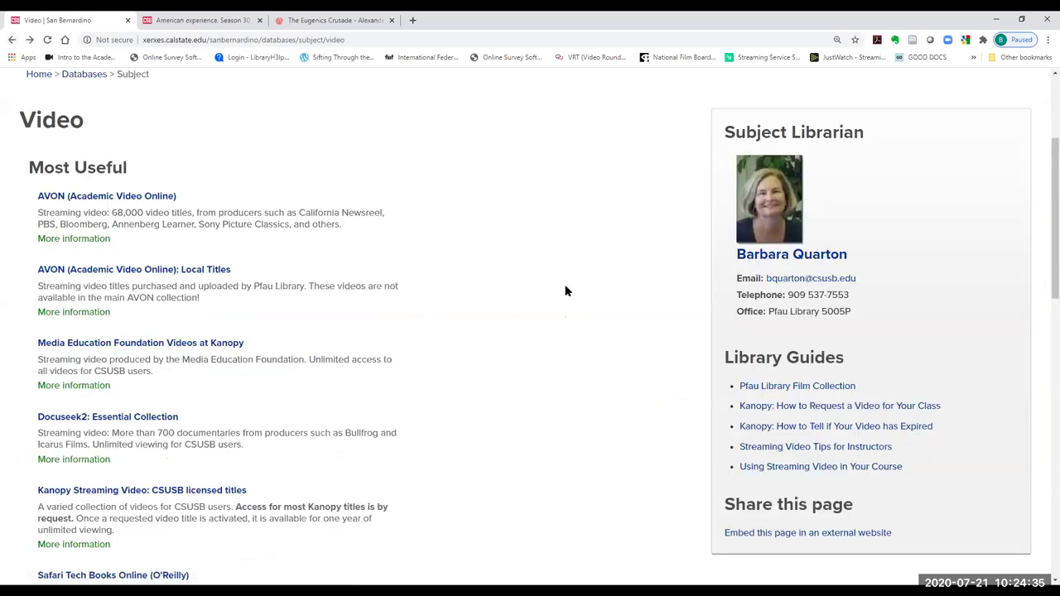
{"action": "scroll", "coordinate": [599, 310], "scroll_direction": "down", "scroll_amount": 2}
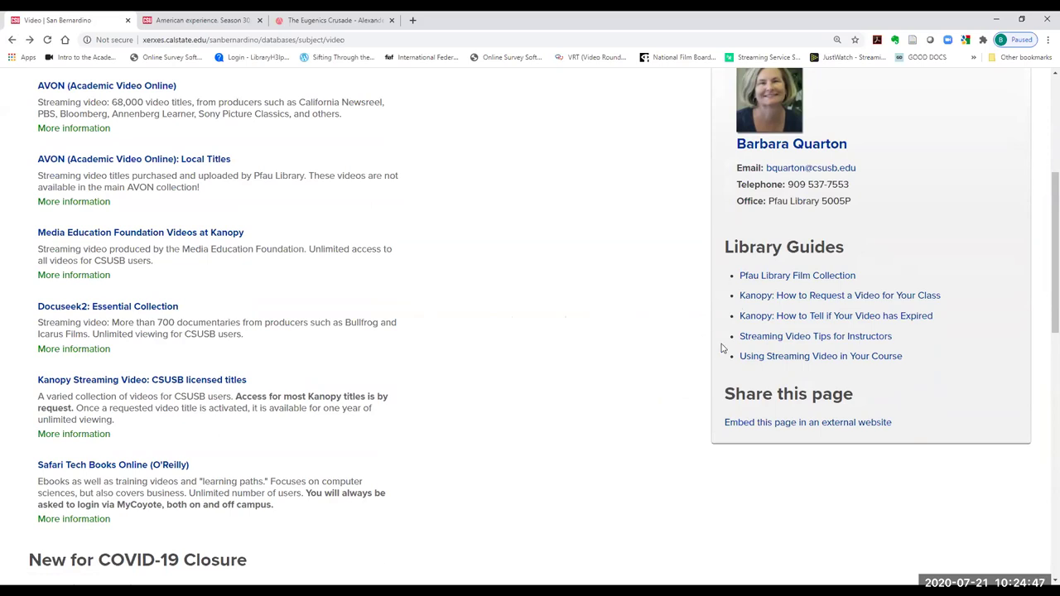
{"action": "left_click", "coordinate": [779, 358]}
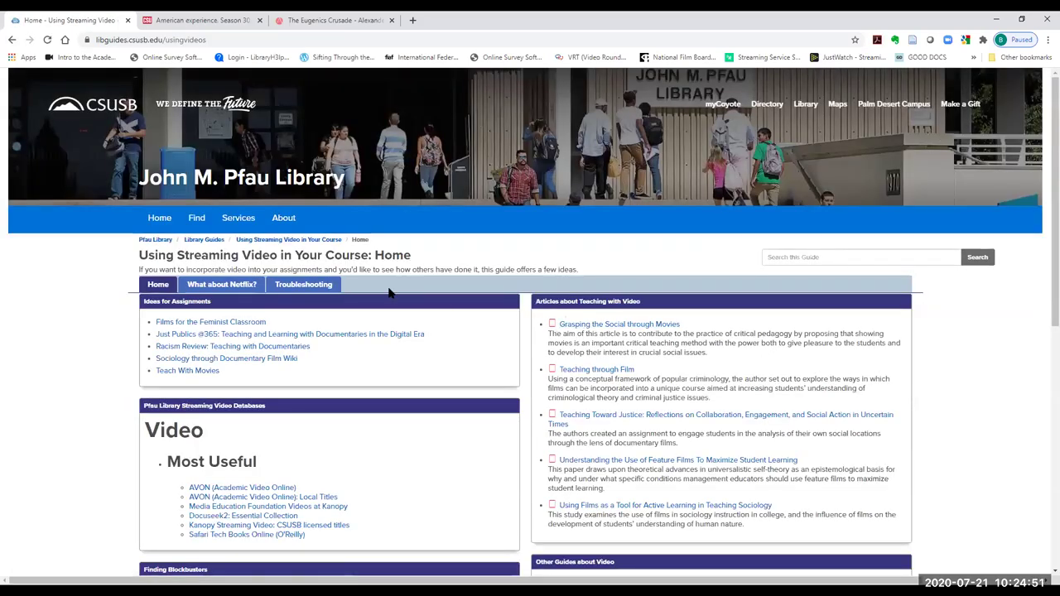
- Skim the guide's Home page, then switch to its Troubleshooting page on COVID-19 streaming problems
{"action": "scroll", "coordinate": [420, 295], "scroll_direction": "down", "scroll_amount": 1}
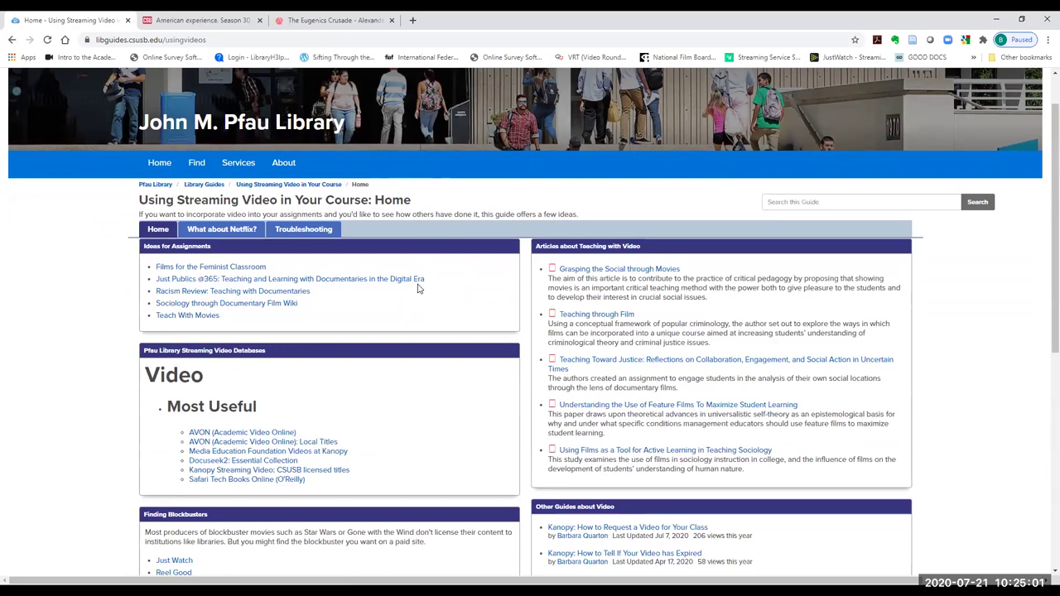
{"action": "scroll", "coordinate": [419, 288], "scroll_direction": "up", "scroll_amount": 1}
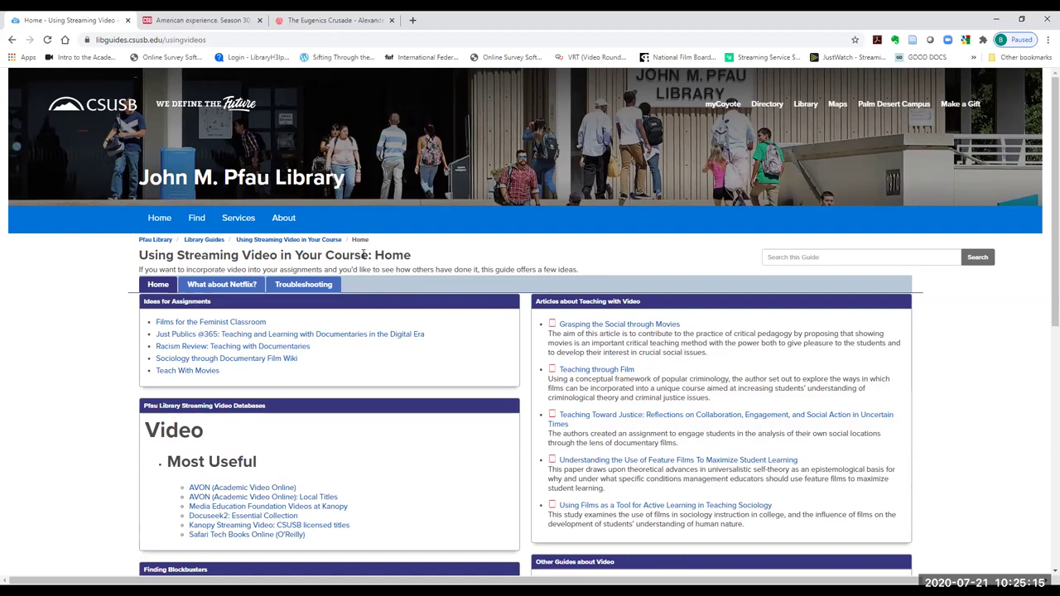
{"action": "left_click", "coordinate": [307, 287]}
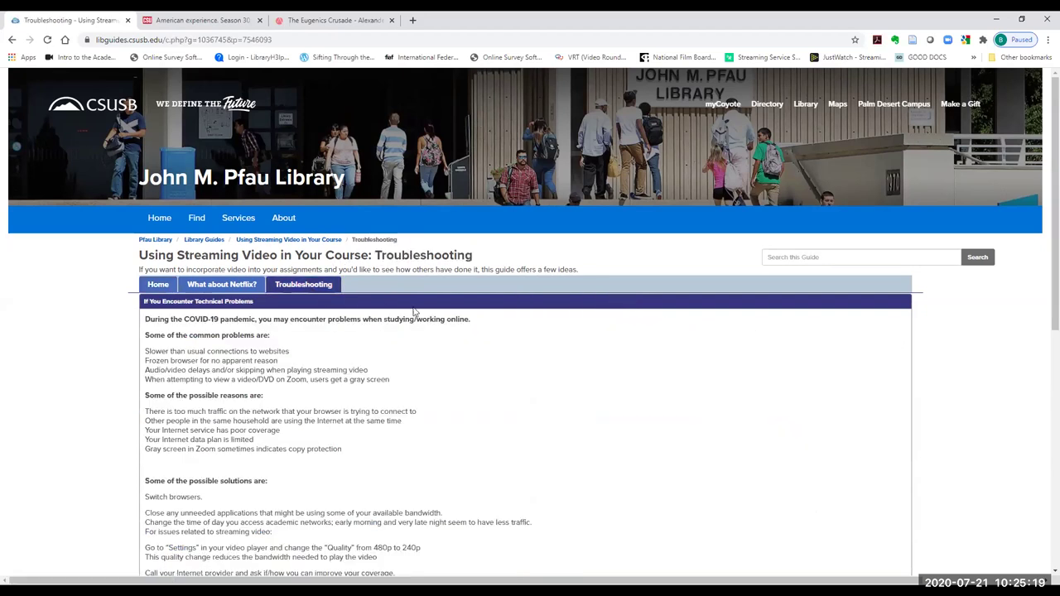
{"action": "scroll", "coordinate": [761, 398], "scroll_direction": "down", "scroll_amount": 2}
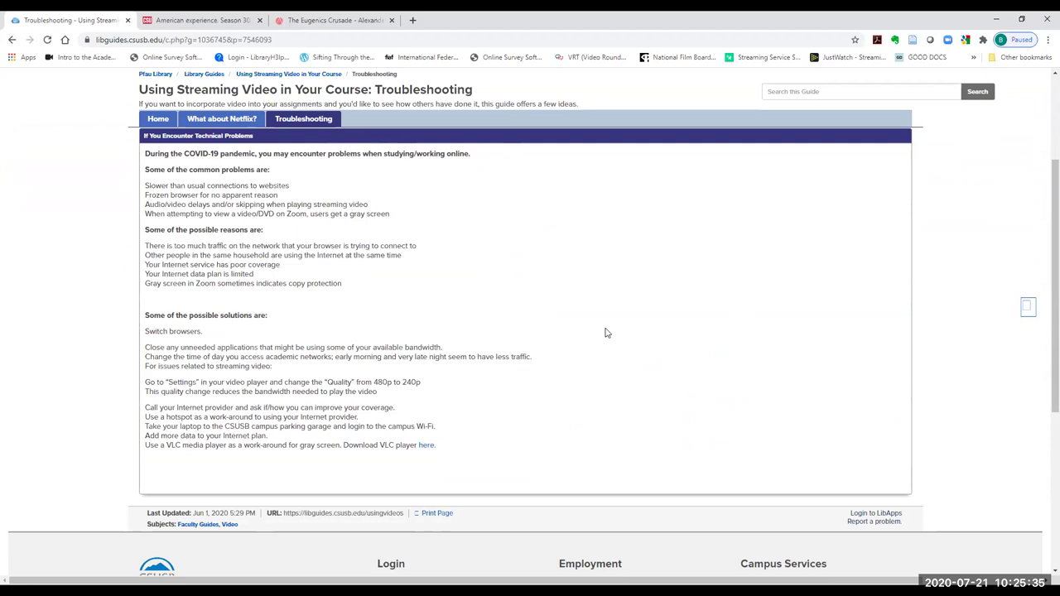
{"action": "scroll", "coordinate": [605, 333], "scroll_direction": "up", "scroll_amount": 2}
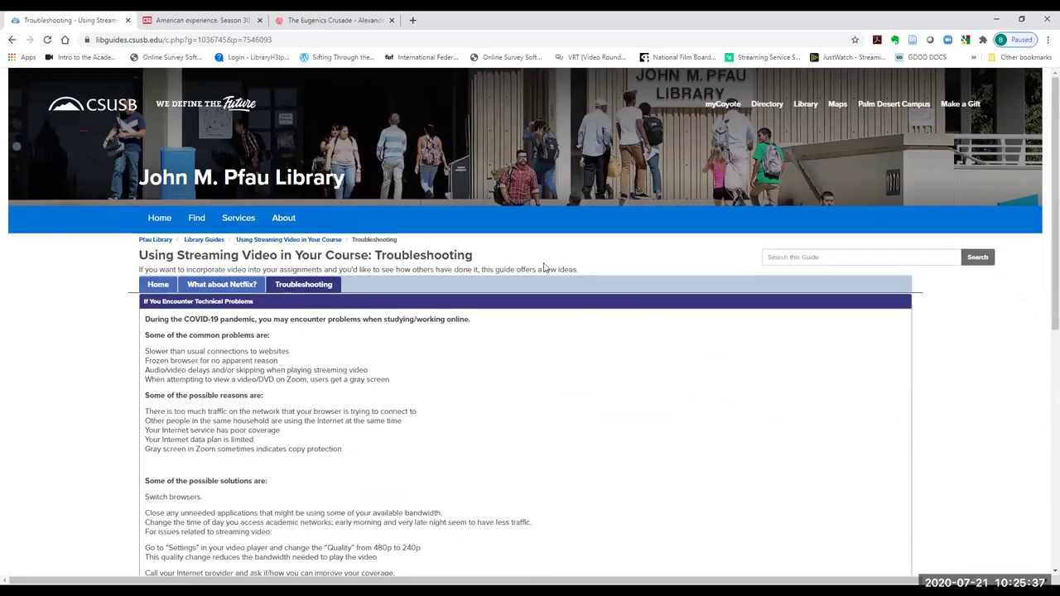
- Return to the CSUSB John M. Pfau Library homepage via the 'Pfau Library' breadcrumb
{"action": "left_click", "coordinate": [161, 240]}
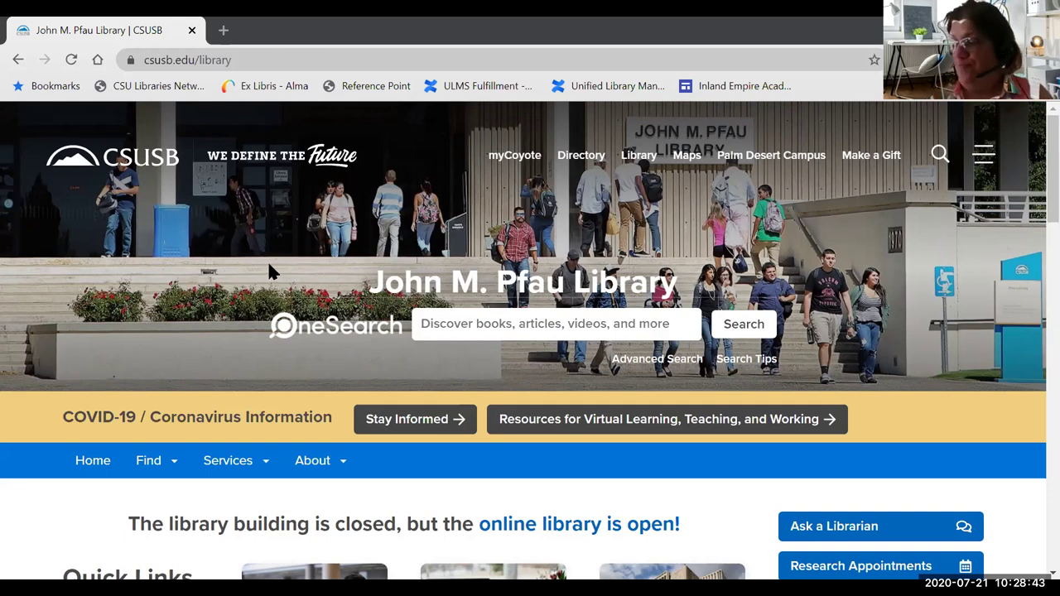
- Scroll the library homepage past Quick Links to the Course Reserves, Library Guides and Workshops cards
{"action": "scroll", "coordinate": [279, 439], "scroll_direction": "down", "scroll_amount": 2}
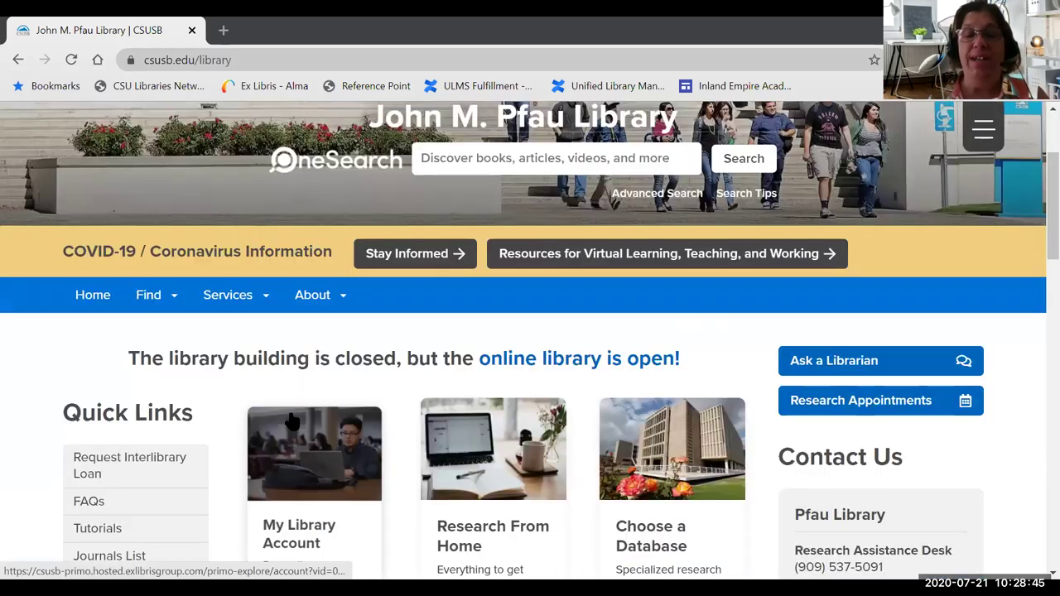
{"action": "scroll", "coordinate": [294, 419], "scroll_direction": "down", "scroll_amount": 4}
{"action": "scroll", "coordinate": [302, 416], "scroll_direction": "down", "scroll_amount": 2}
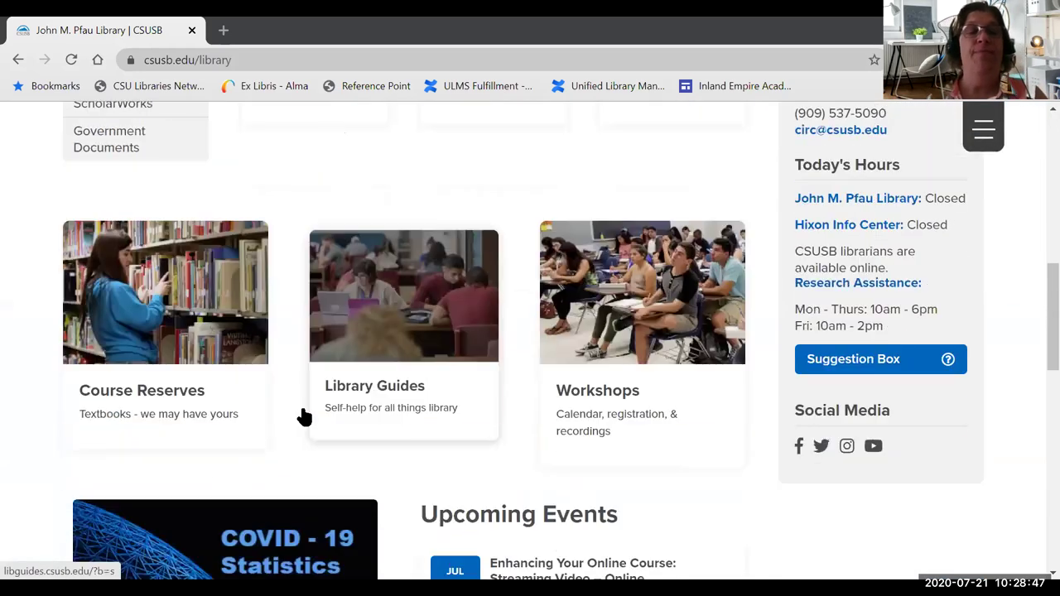
{"action": "scroll", "coordinate": [303, 416], "scroll_direction": "up", "scroll_amount": 4}
{"action": "scroll", "coordinate": [304, 418], "scroll_direction": "down", "scroll_amount": 2}
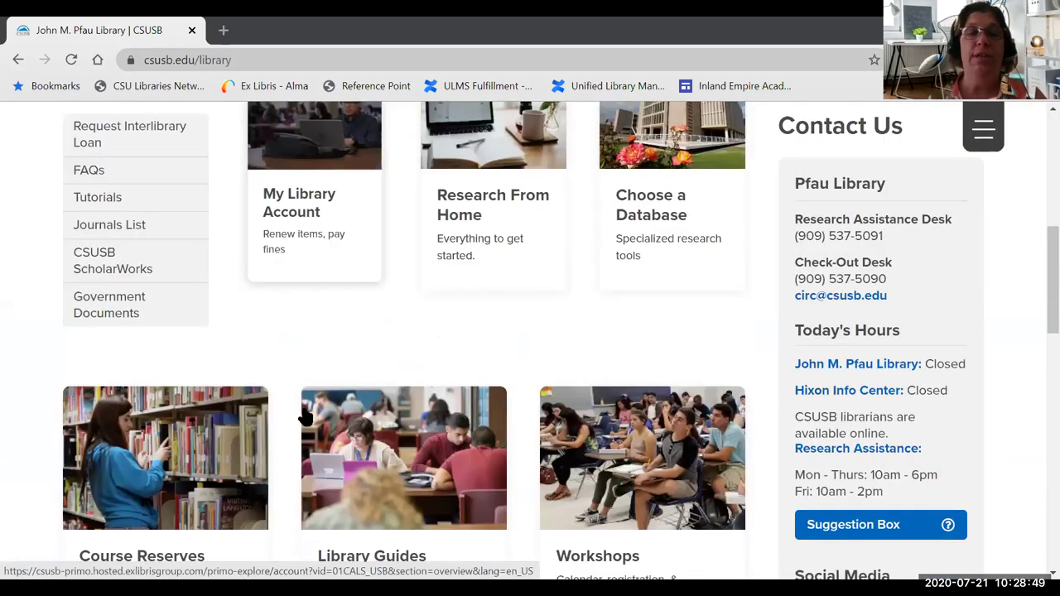
{"action": "scroll", "coordinate": [304, 419], "scroll_direction": "down", "scroll_amount": 1}
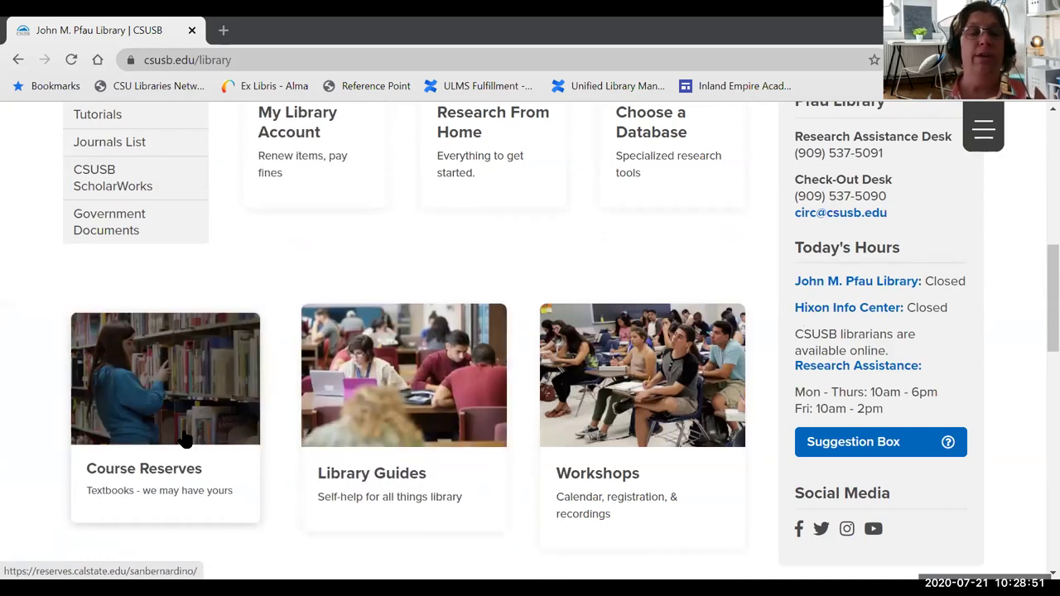
- Go to the Course Reserves search page and browse its list of courses
{"action": "left_click", "coordinate": [178, 439]}
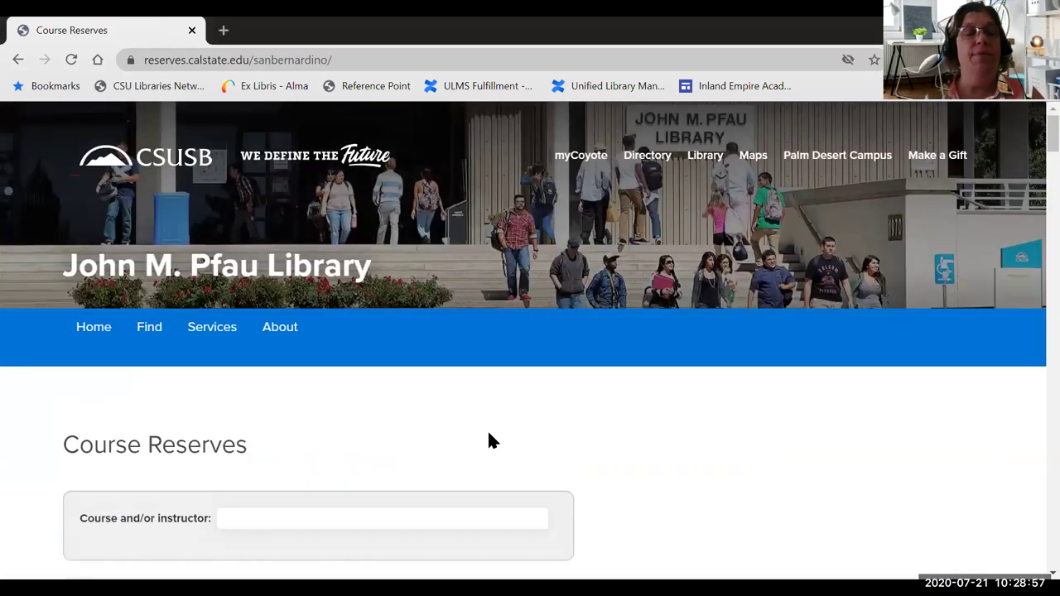
{"action": "scroll", "coordinate": [489, 433], "scroll_direction": "down", "scroll_amount": 2}
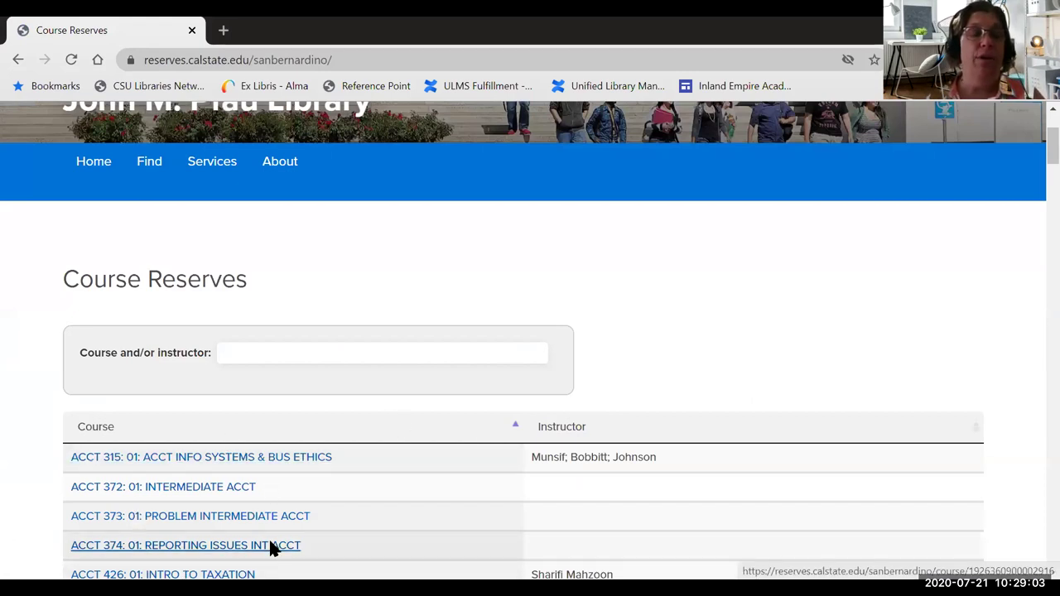
{"action": "scroll", "coordinate": [273, 549], "scroll_direction": "down", "scroll_amount": 2}
{"action": "scroll", "coordinate": [268, 537], "scroll_direction": "up", "scroll_amount": 2}
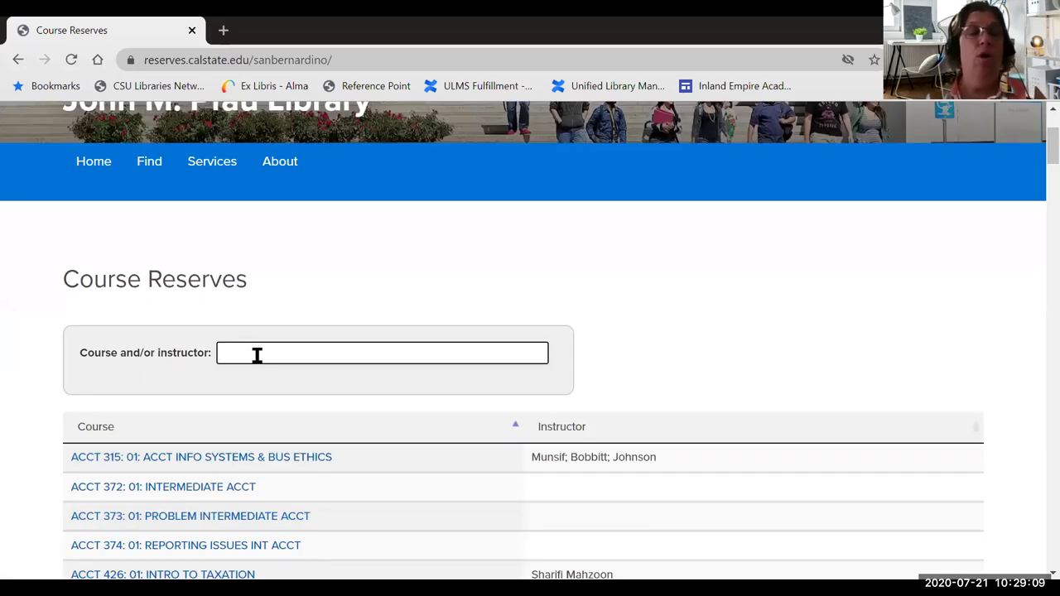
{"action": "scroll", "coordinate": [256, 355], "scroll_direction": "down", "scroll_amount": 3}
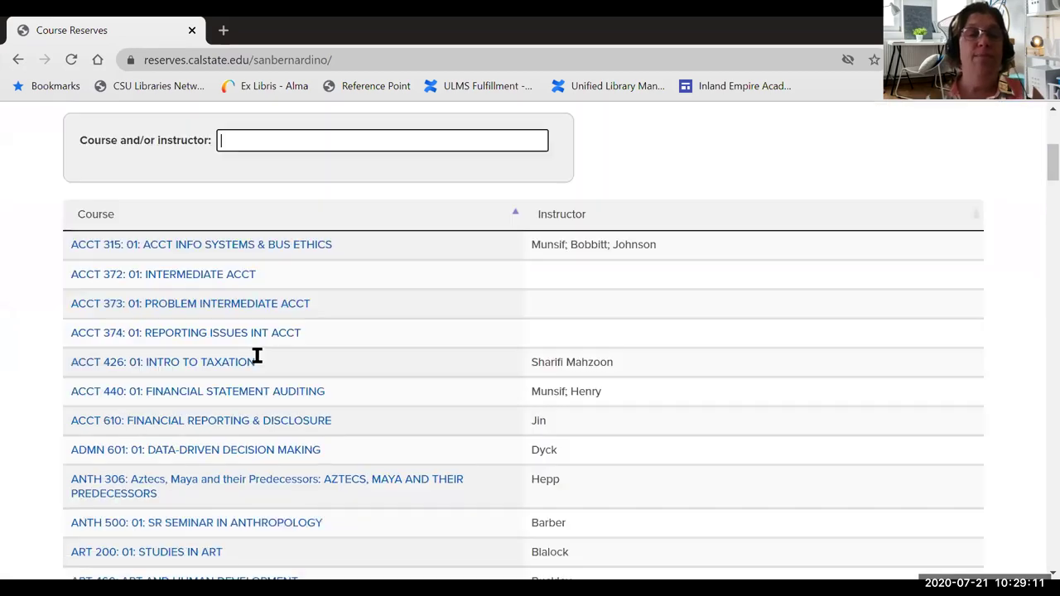
{"action": "scroll", "coordinate": [254, 513], "scroll_direction": "down", "scroll_amount": 2}
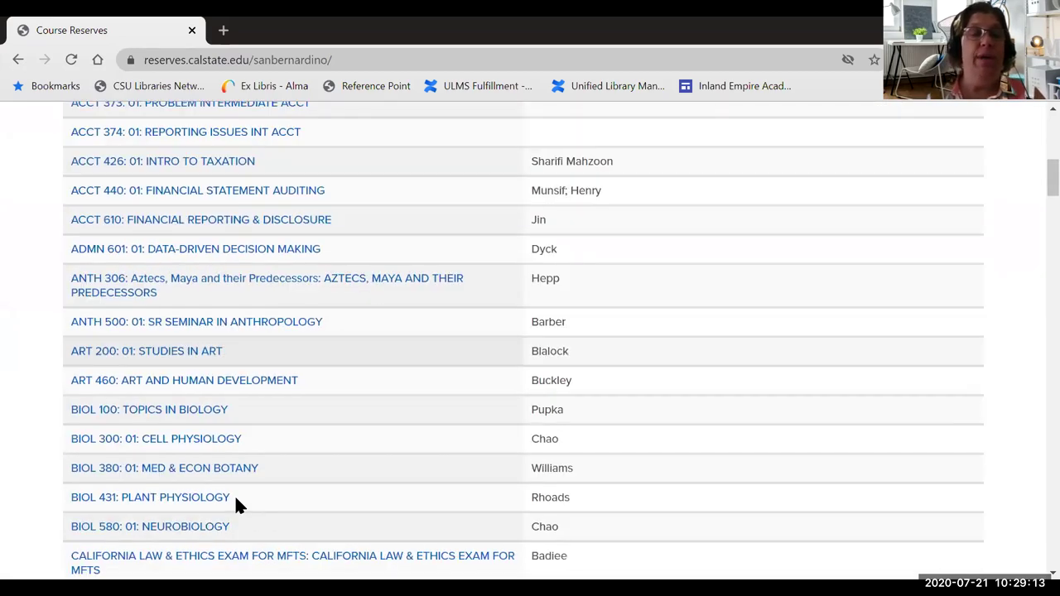
- Open BIOL 431: Plant Physiology reserves and its Plant Physiology and Development textbook record
{"action": "left_click", "coordinate": [149, 507]}
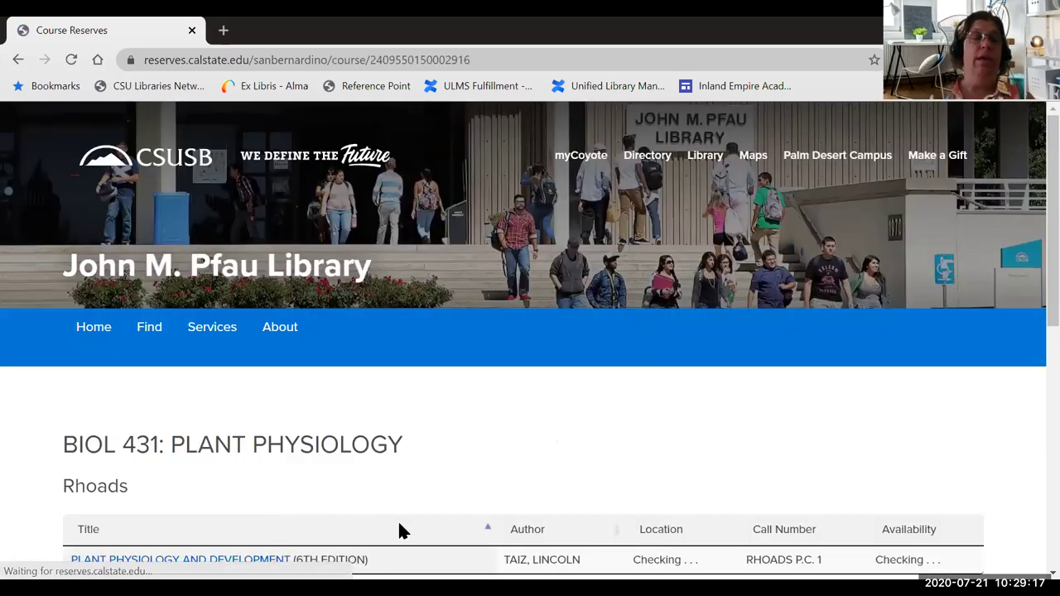
{"action": "scroll", "coordinate": [397, 506], "scroll_direction": "down", "scroll_amount": 2}
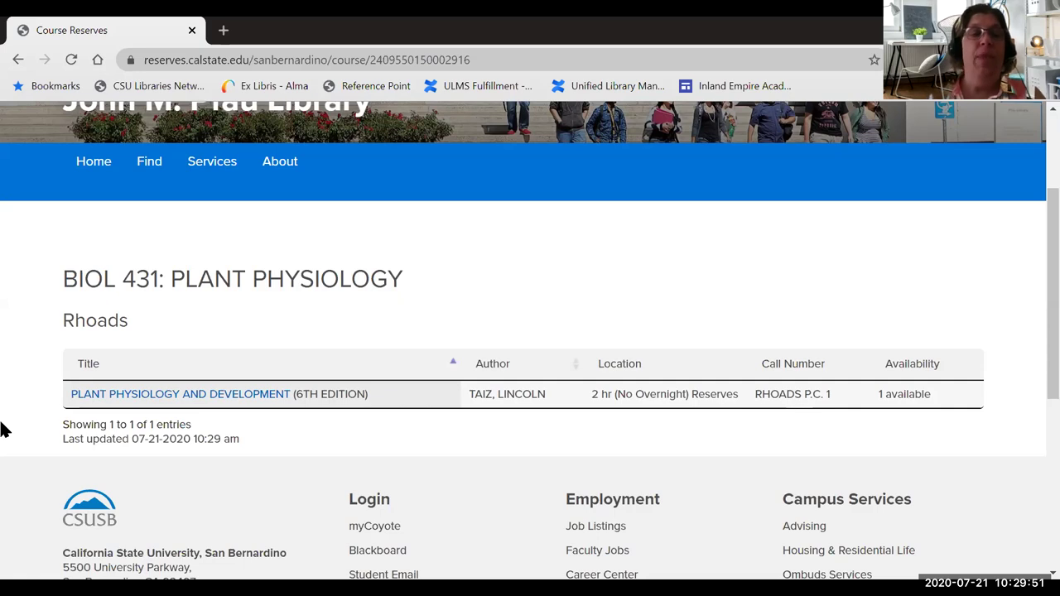
{"action": "left_click", "coordinate": [220, 404]}
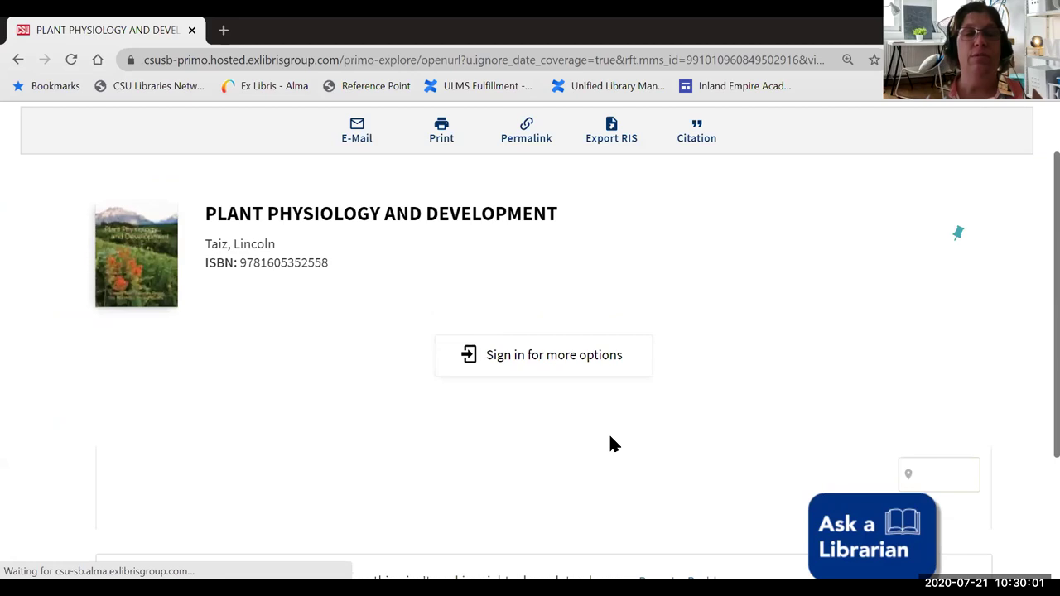
- Scroll down to the book's location, 2 hr (No Overnight) Reserves, 1st Floor, then back up
{"action": "scroll", "coordinate": [615, 436], "scroll_direction": "down", "scroll_amount": 2}
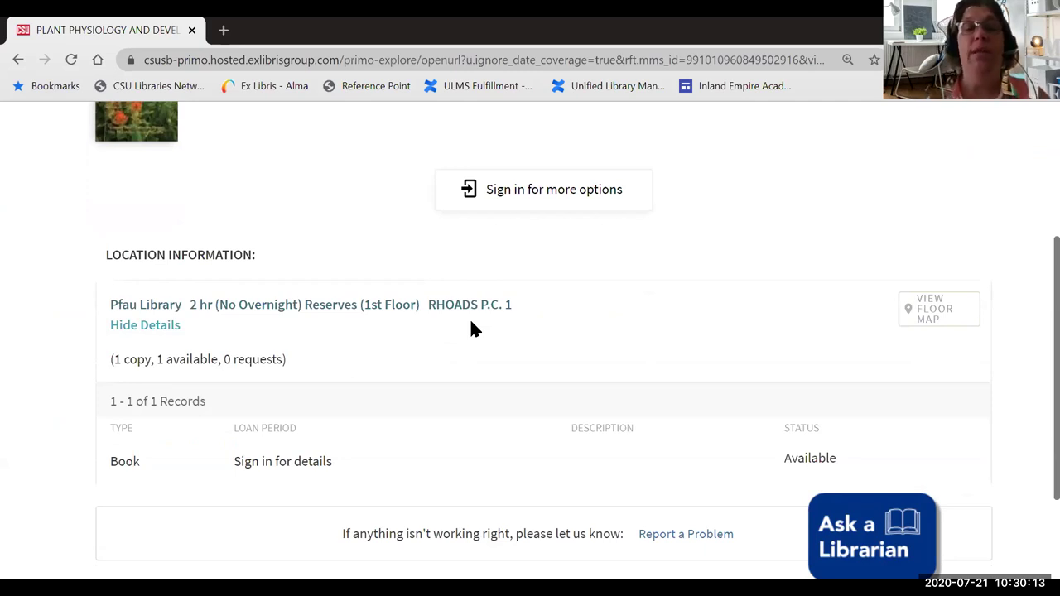
{"action": "scroll", "coordinate": [470, 327], "scroll_direction": "up", "scroll_amount": 3}
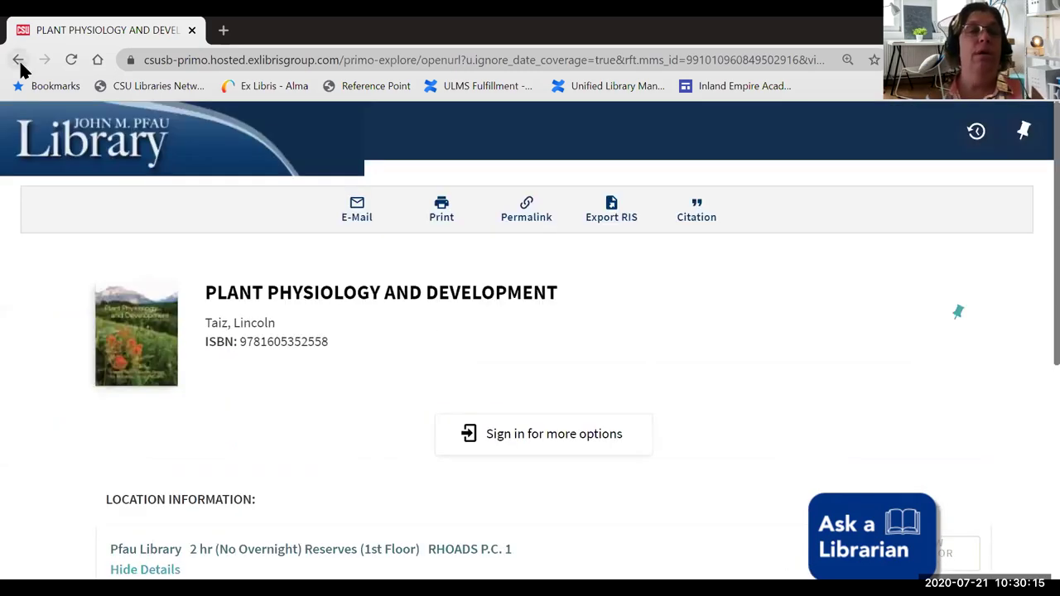
- Go back to the BIOL 431 reserve list and reopen the Plant Physiology and Development record
{"action": "left_click", "coordinate": [19, 62]}
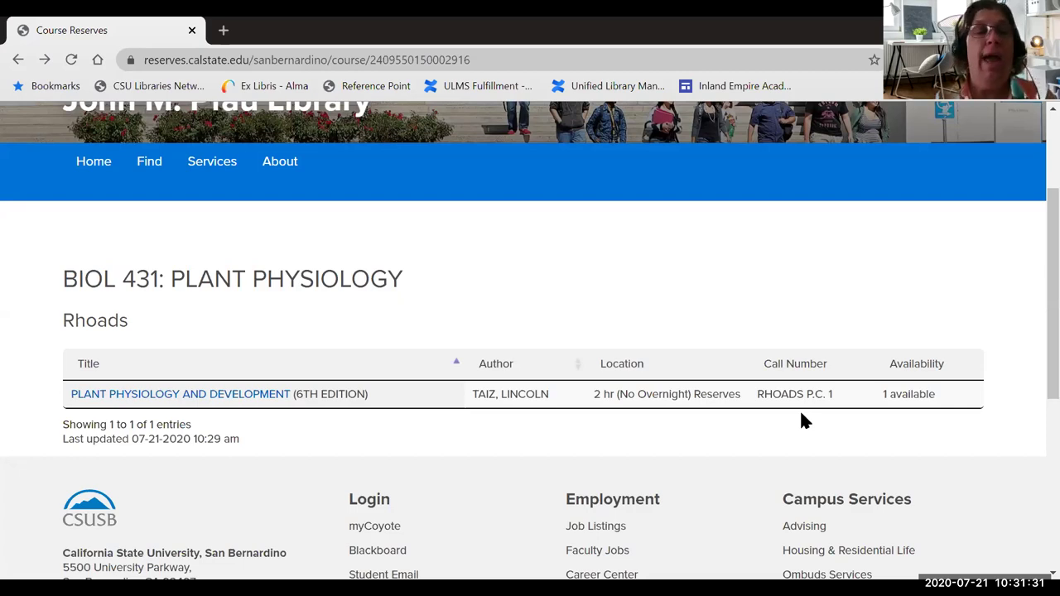
{"action": "left_click", "coordinate": [206, 394]}
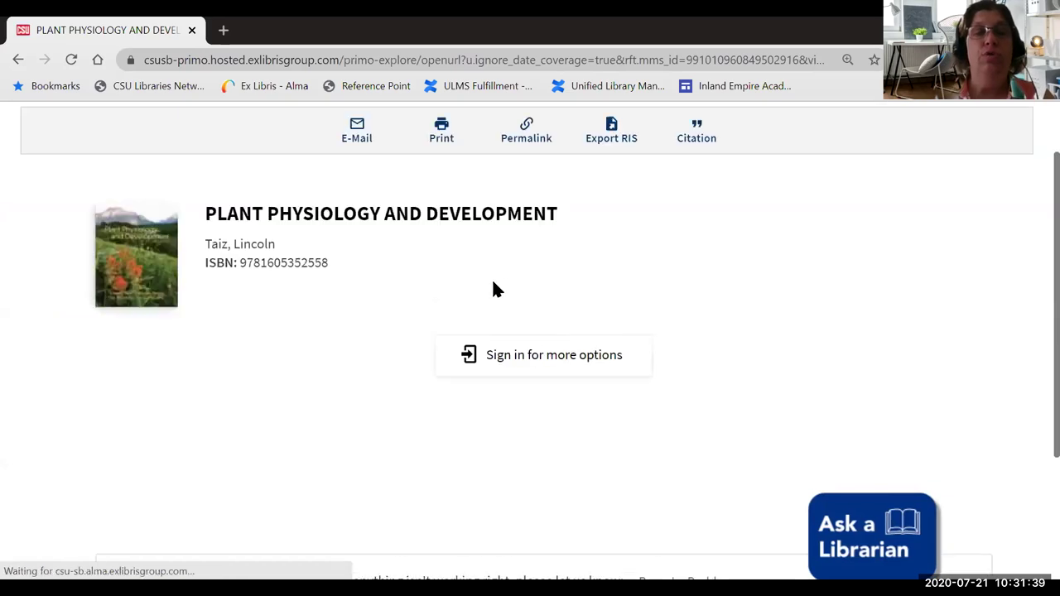
- Leave the Primo record and return to the csusb.edu/library homepage
{"action": "left_click", "coordinate": [48, 144]}
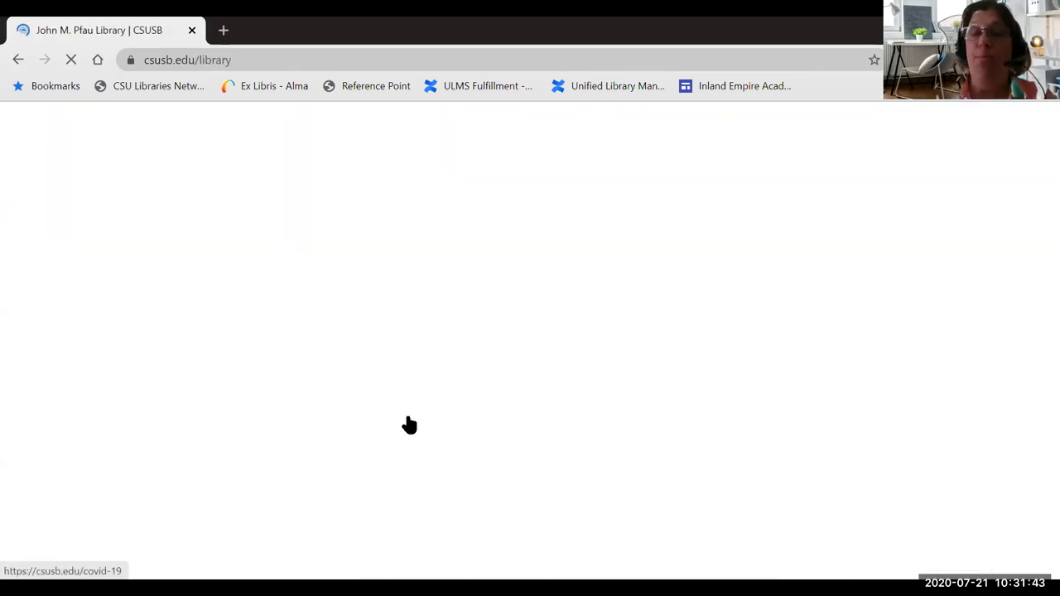
- Open the Course Reserves listing and place the cursor in the 'Course and/or instructor' search box
{"action": "scroll", "coordinate": [407, 426], "scroll_direction": "down", "scroll_amount": 6}
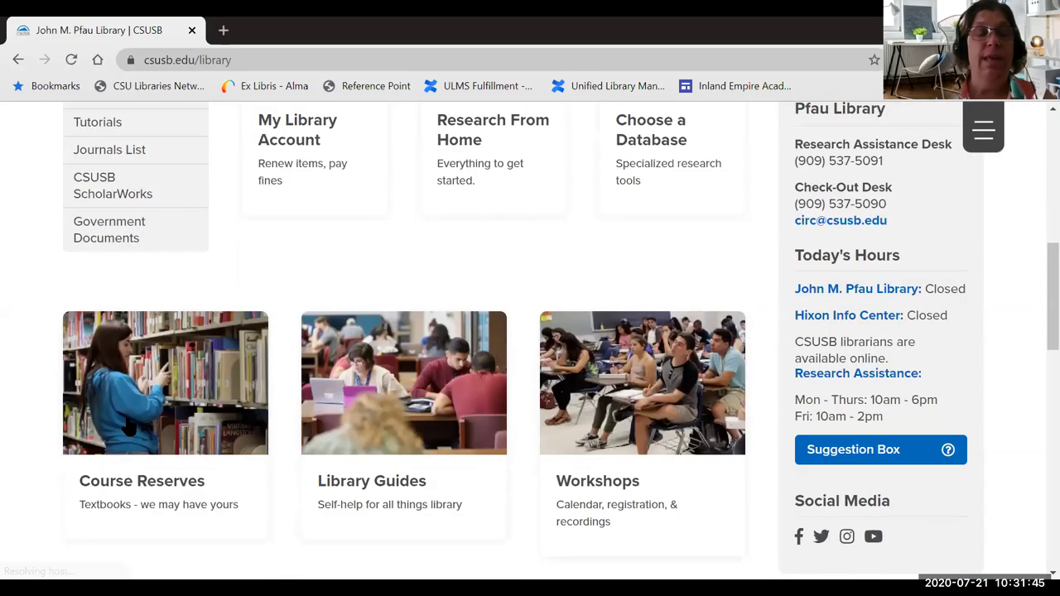
{"action": "left_click", "coordinate": [259, 379]}
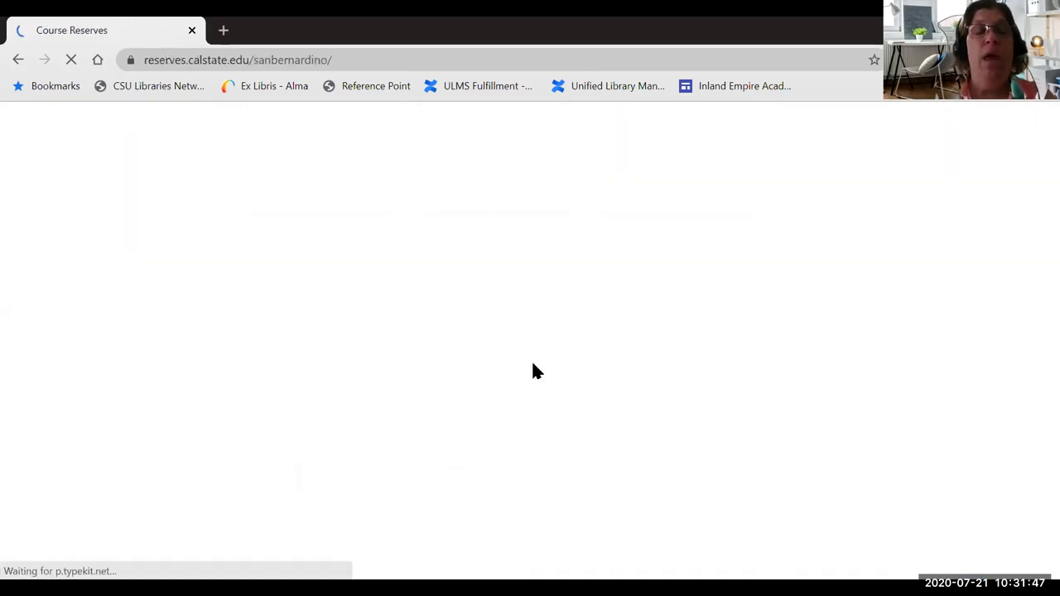
{"action": "scroll", "coordinate": [428, 376], "scroll_direction": "down", "scroll_amount": 3}
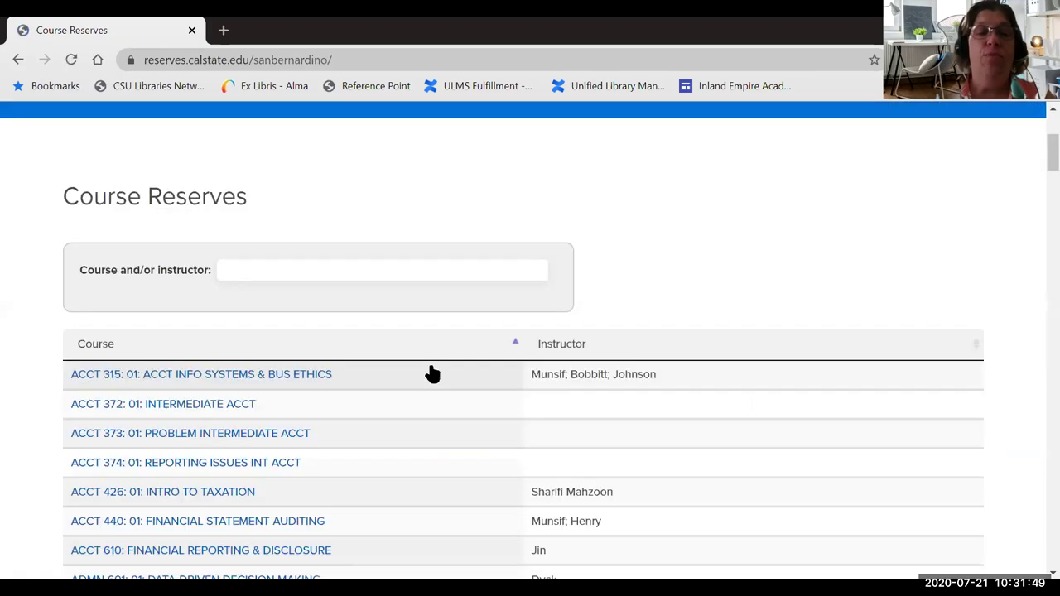
{"action": "left_click", "coordinate": [301, 270]}
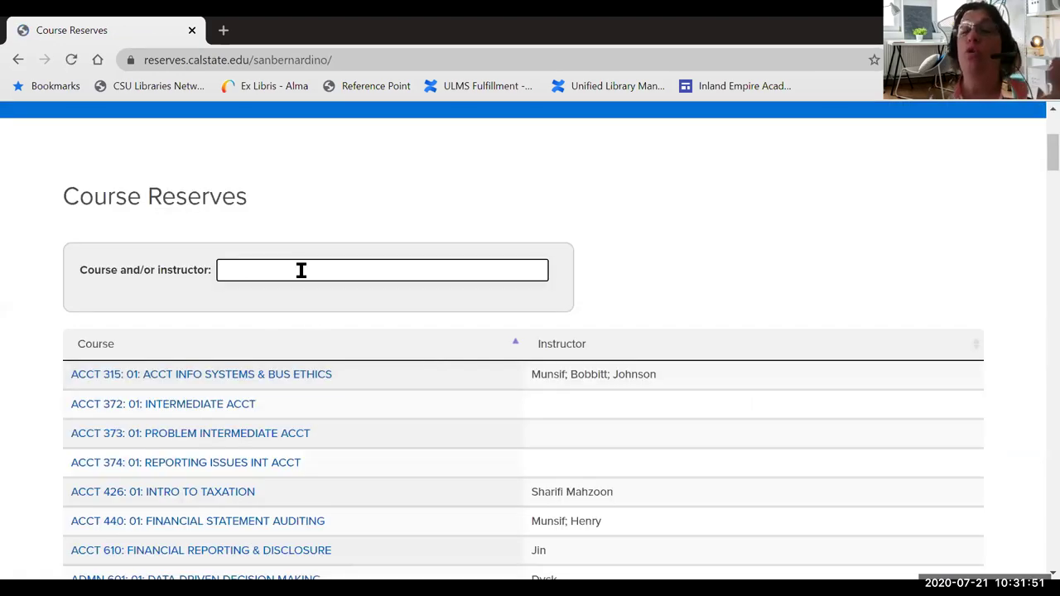
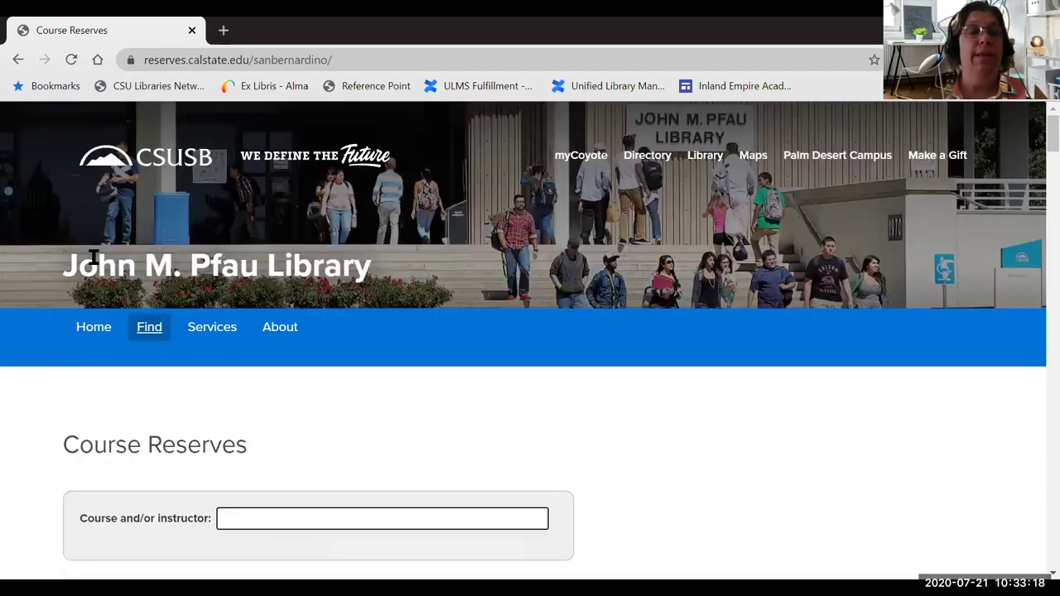
- Go back from the reserves.calstate.edu page to the San Bernardino reserves, then load the Pfau Library homepage
{"action": "scroll", "coordinate": [166, 332], "scroll_direction": "up", "scroll_amount": 3}
{"action": "left_click", "coordinate": [124, 178]}
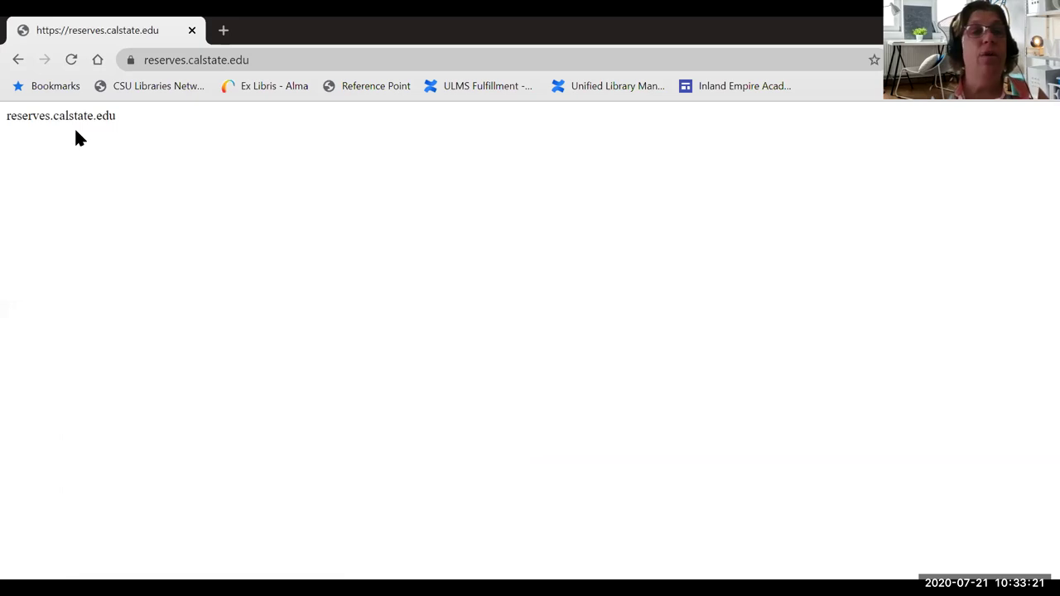
{"action": "left_click", "coordinate": [20, 61]}
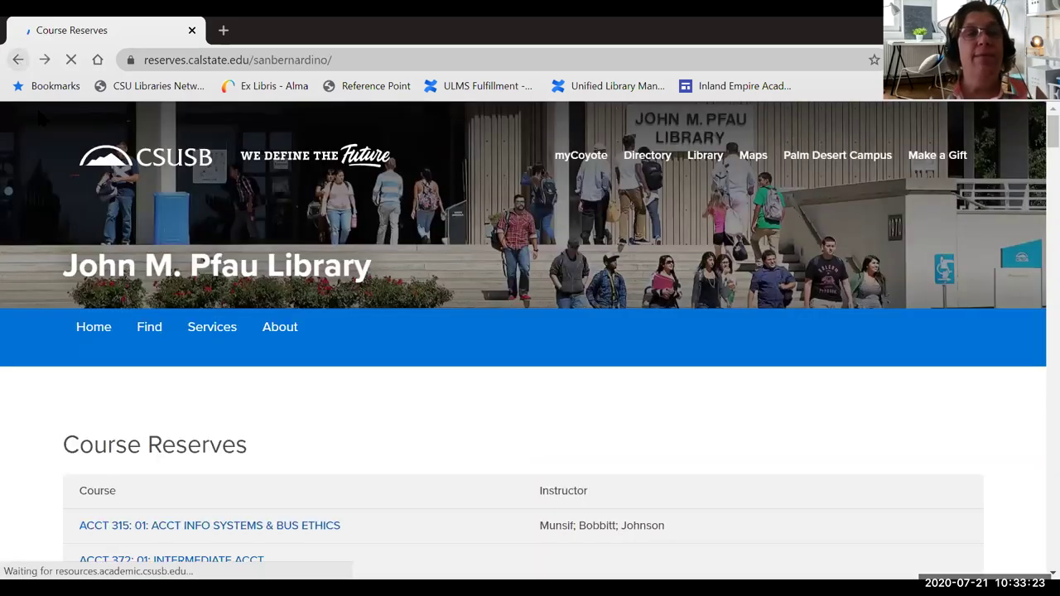
{"action": "left_click", "coordinate": [98, 333]}
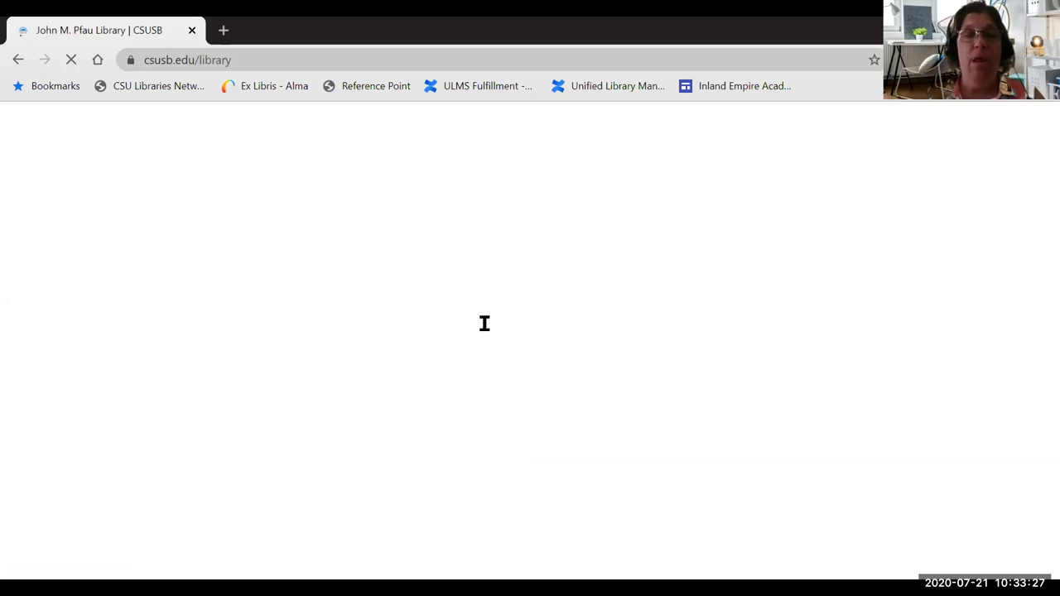
{"action": "scroll", "coordinate": [506, 320], "scroll_direction": "down", "scroll_amount": 3}
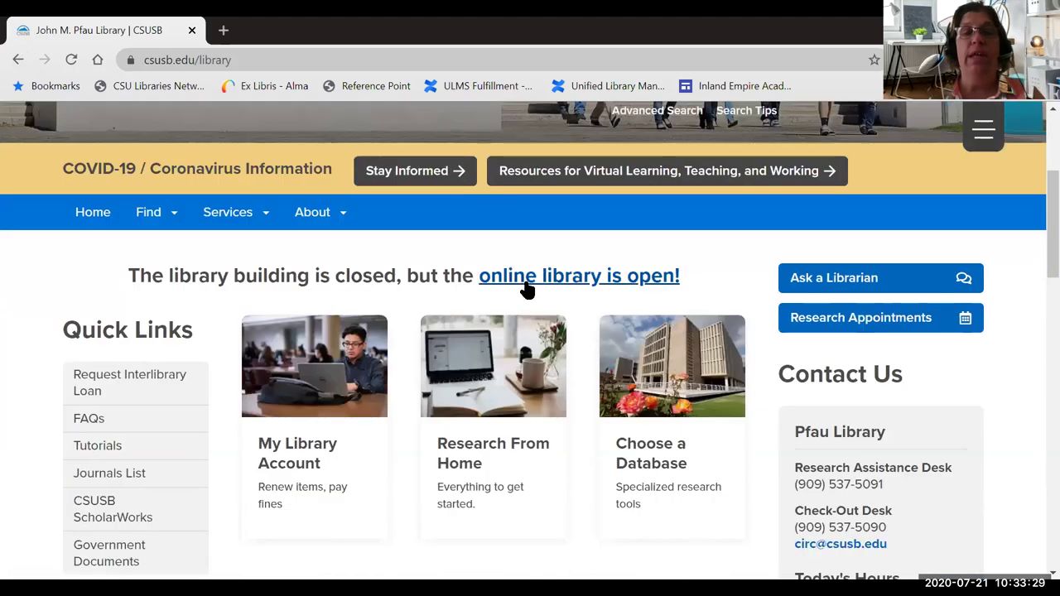
- Open the 'online library is open!' guide and view its Textbooks: Faculty Information page
{"action": "left_click", "coordinate": [544, 277]}
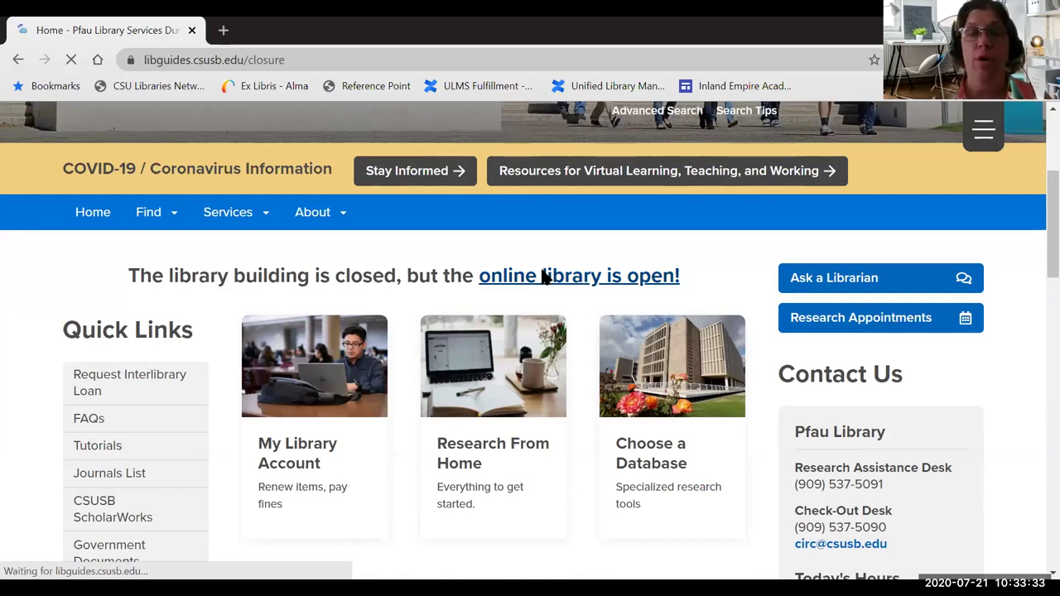
{"action": "scroll", "coordinate": [550, 273], "scroll_direction": "down", "scroll_amount": 2}
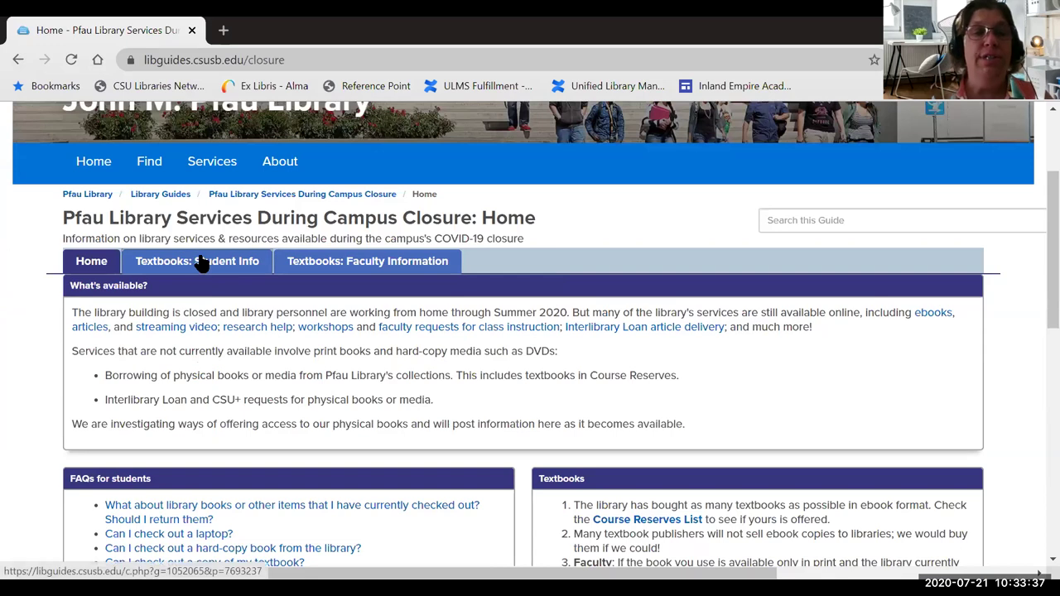
{"action": "left_click", "coordinate": [355, 263]}
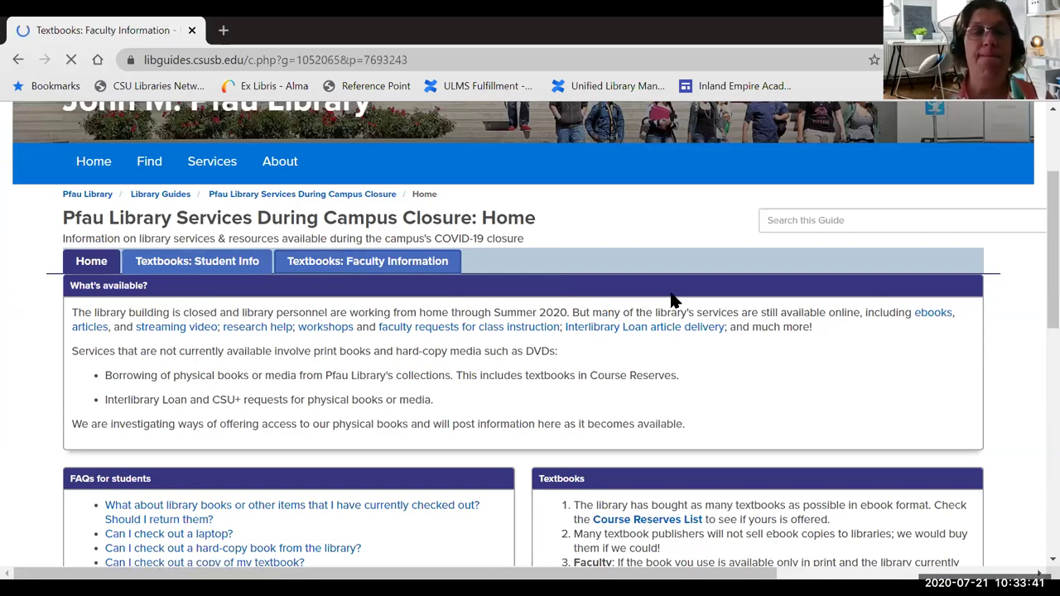
{"action": "scroll", "coordinate": [673, 300], "scroll_direction": "down", "scroll_amount": 4}
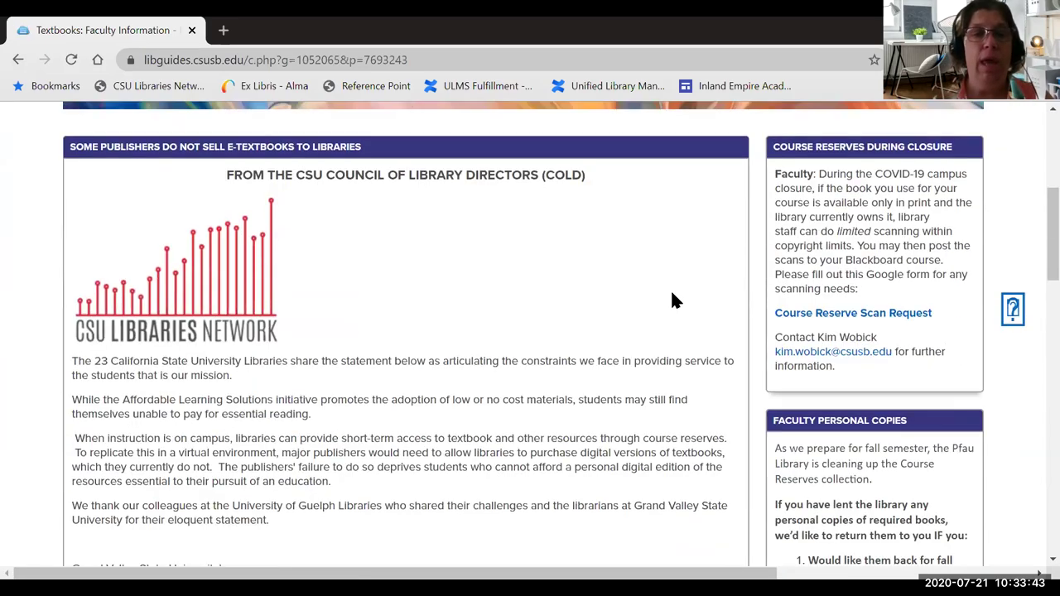
{"action": "scroll", "coordinate": [672, 300], "scroll_direction": "down", "scroll_amount": 3}
{"action": "scroll", "coordinate": [673, 300], "scroll_direction": "up", "scroll_amount": 6}
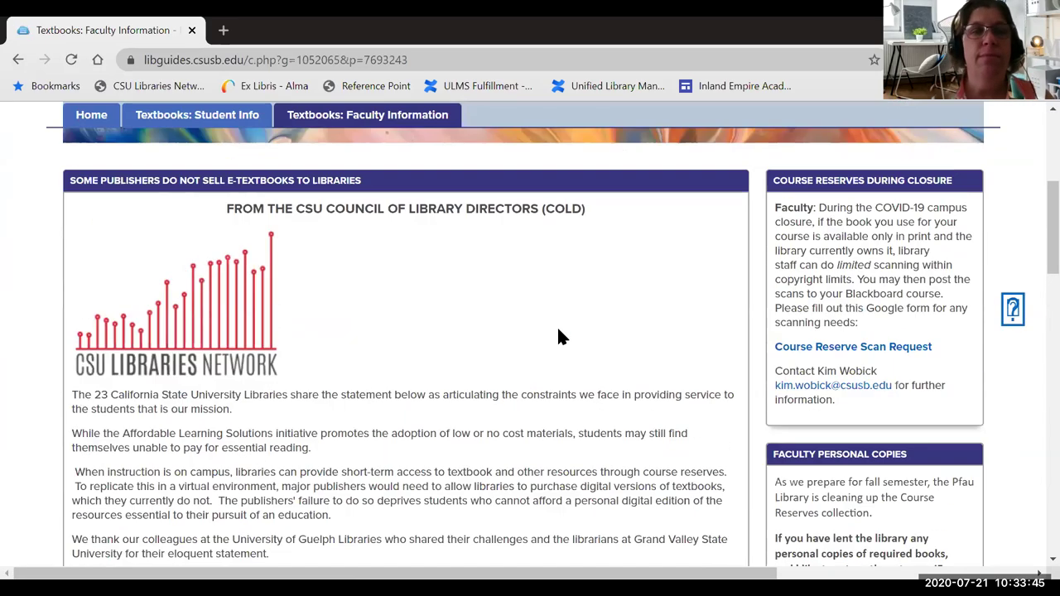
- Read through the guide's Textbooks: Student Info page
{"action": "left_click", "coordinate": [197, 366]}
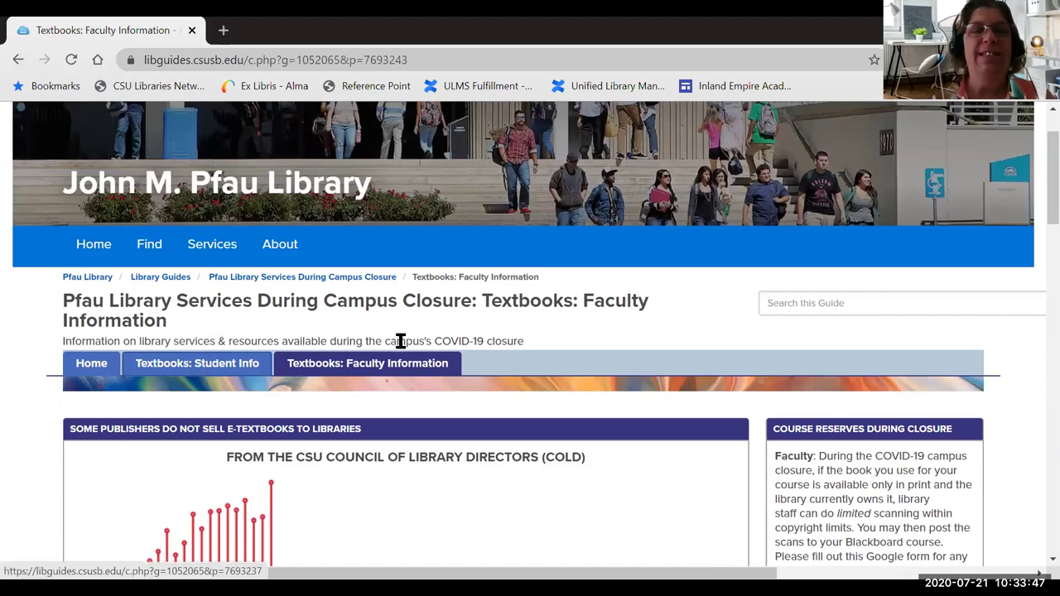
{"action": "scroll", "coordinate": [509, 344], "scroll_direction": "down", "scroll_amount": 3}
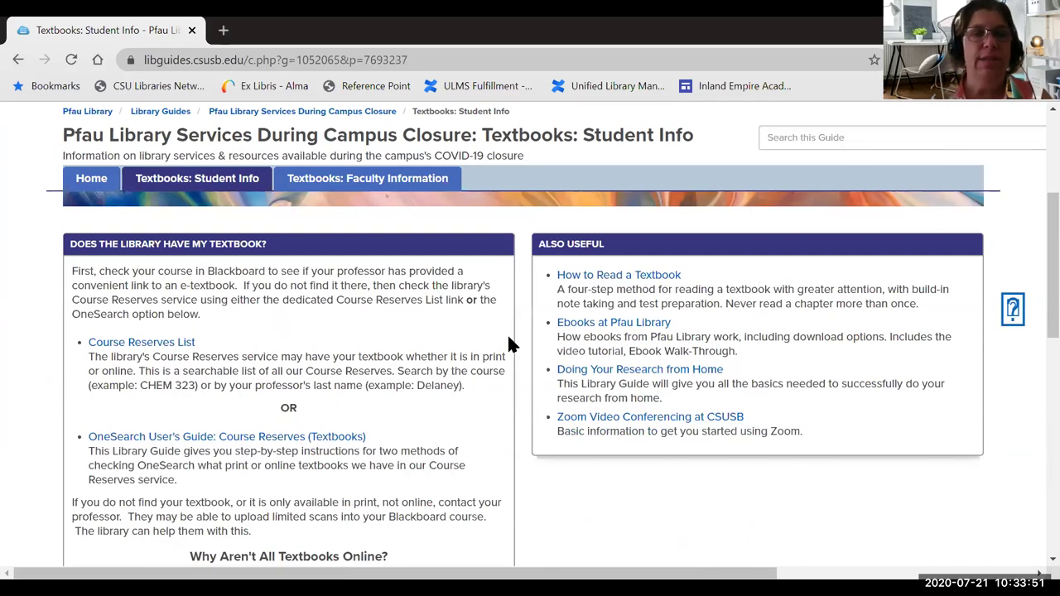
{"action": "scroll", "coordinate": [509, 344], "scroll_direction": "down", "scroll_amount": 2}
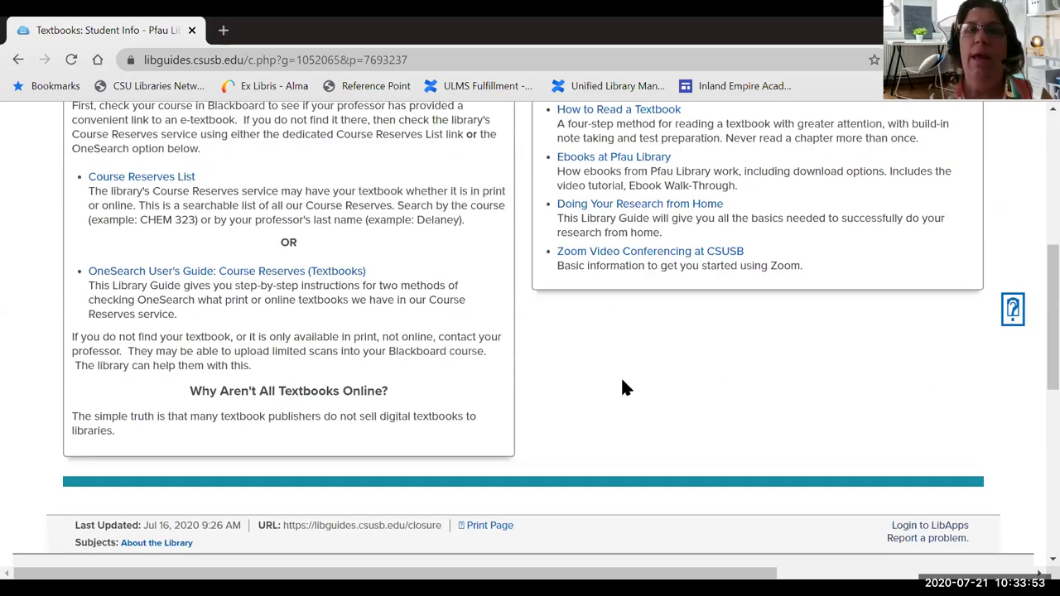
{"action": "scroll", "coordinate": [626, 388], "scroll_direction": "up", "scroll_amount": 1}
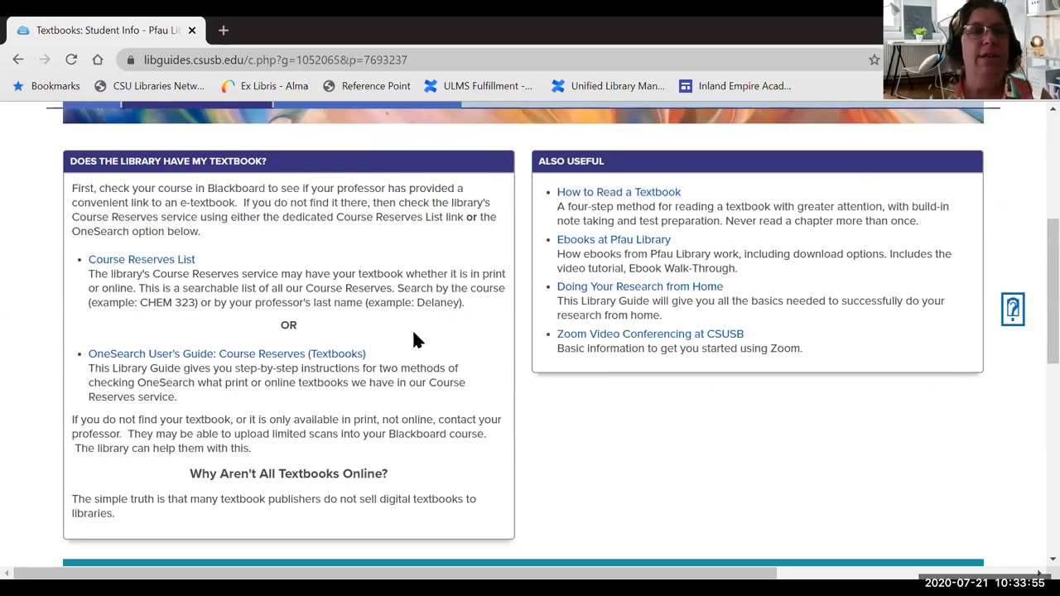
{"action": "scroll", "coordinate": [414, 340], "scroll_direction": "up", "scroll_amount": 2}
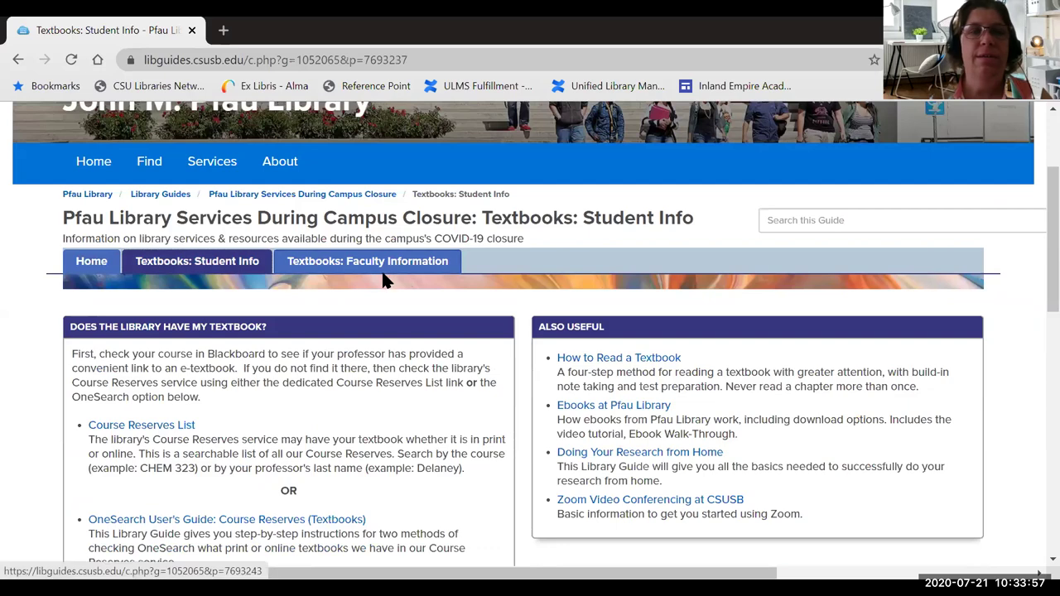
- Return to the Textbooks: Faculty Information page and scroll through it
{"action": "left_click", "coordinate": [383, 274]}
{"action": "scroll", "coordinate": [655, 332], "scroll_direction": "down", "scroll_amount": 5}
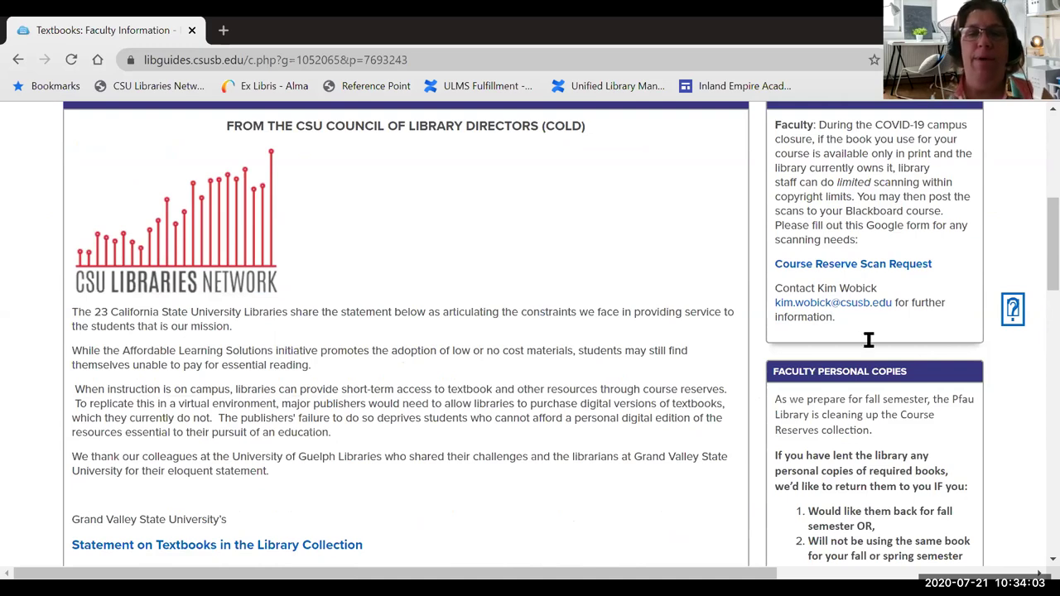
{"action": "scroll", "coordinate": [869, 340], "scroll_direction": "up", "scroll_amount": 2}
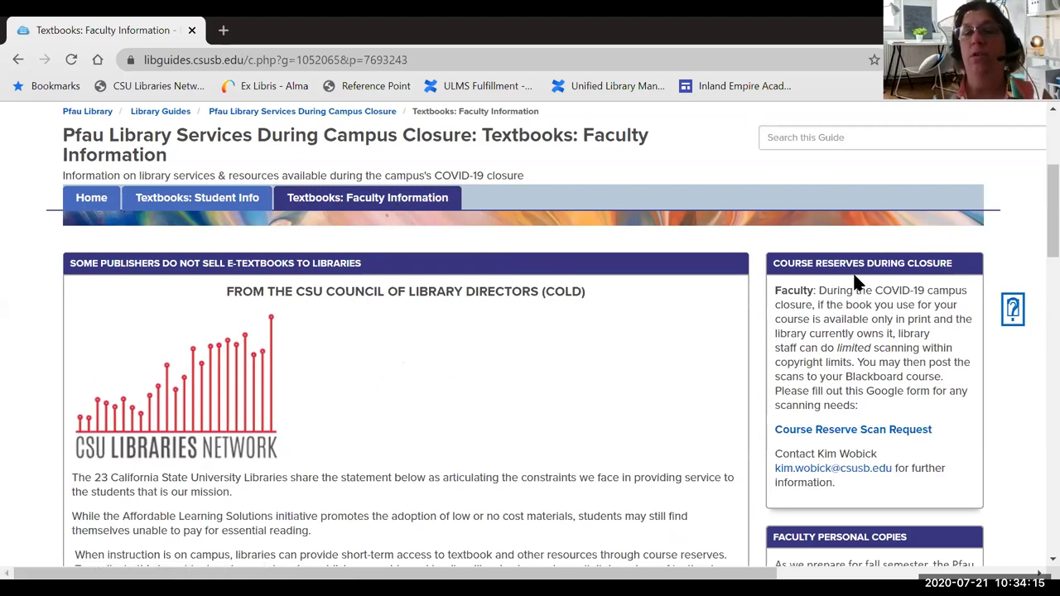
{"action": "scroll", "coordinate": [909, 315], "scroll_direction": "down", "scroll_amount": 1}
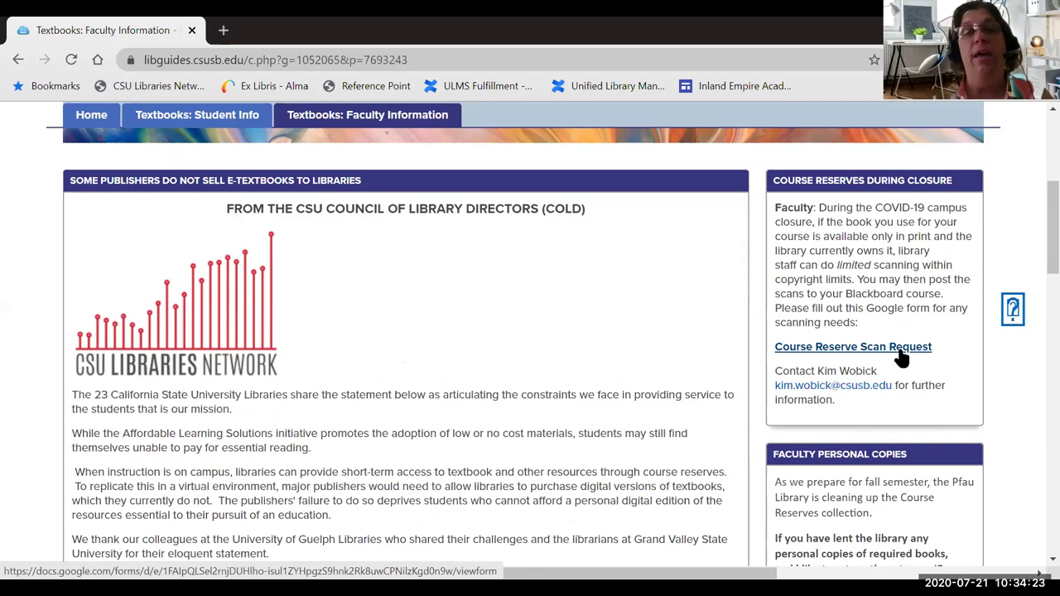
{"action": "left_click", "coordinate": [899, 349]}
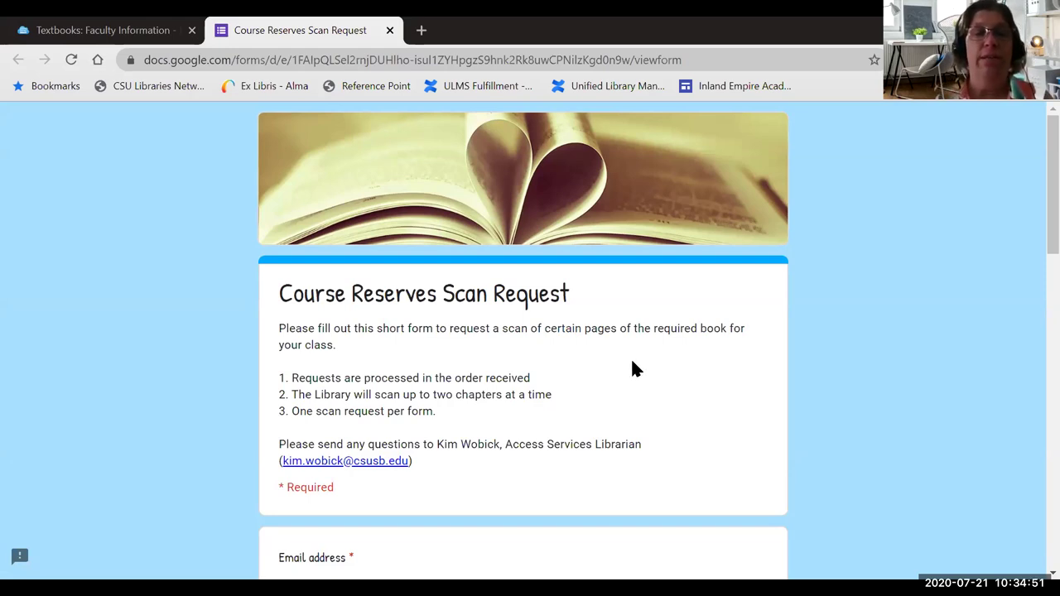
{"action": "scroll", "coordinate": [636, 364], "scroll_direction": "down", "scroll_amount": 3}
{"action": "scroll", "coordinate": [637, 365], "scroll_direction": "down", "scroll_amount": 6}
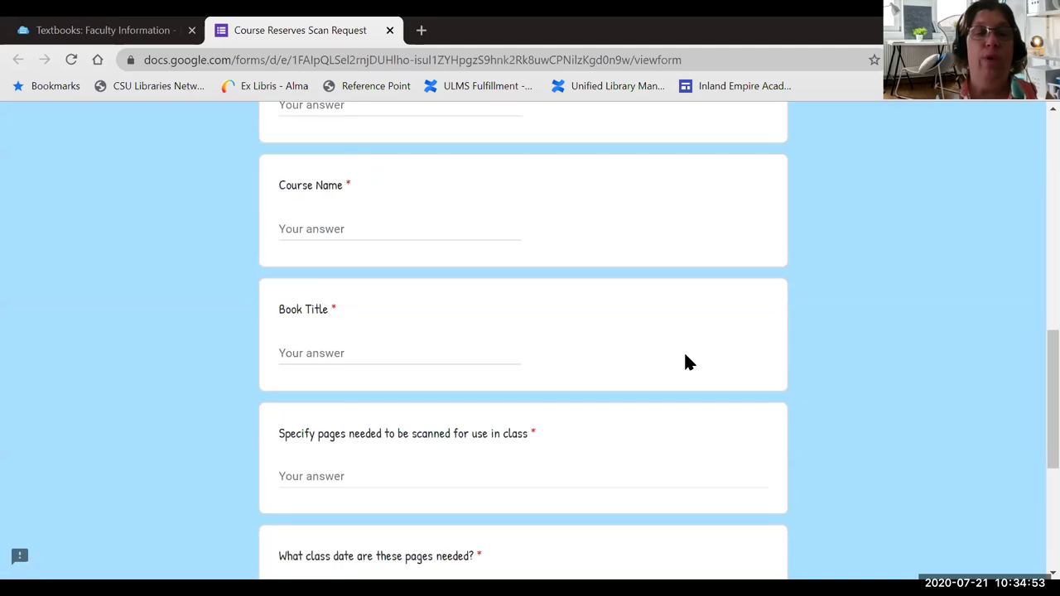
{"action": "scroll", "coordinate": [716, 360], "scroll_direction": "down", "scroll_amount": 3}
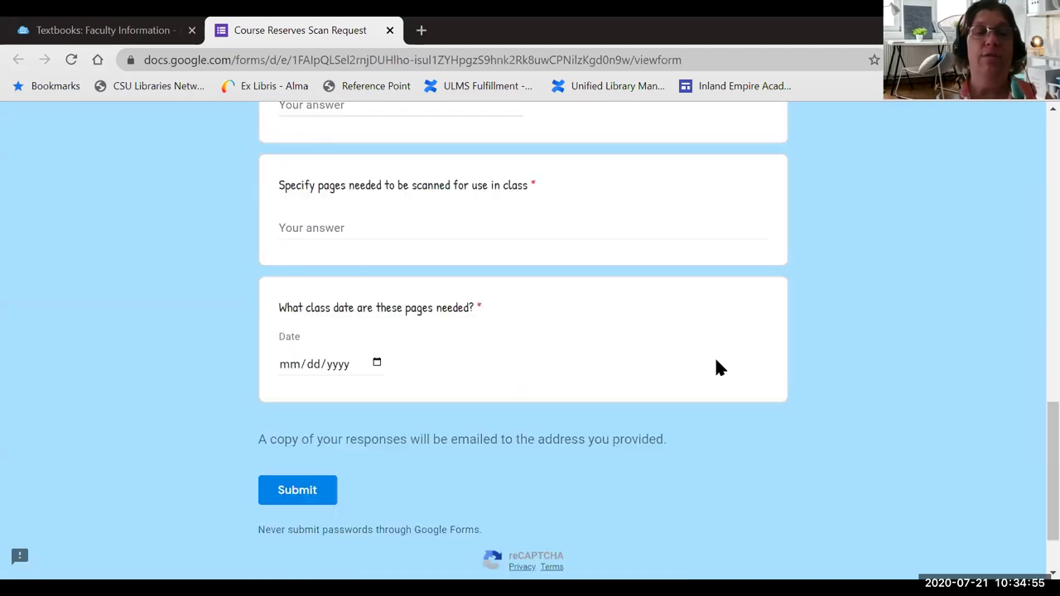
{"action": "scroll", "coordinate": [718, 362], "scroll_direction": "up", "scroll_amount": 9}
{"action": "scroll", "coordinate": [717, 364], "scroll_direction": "up", "scroll_amount": 3}
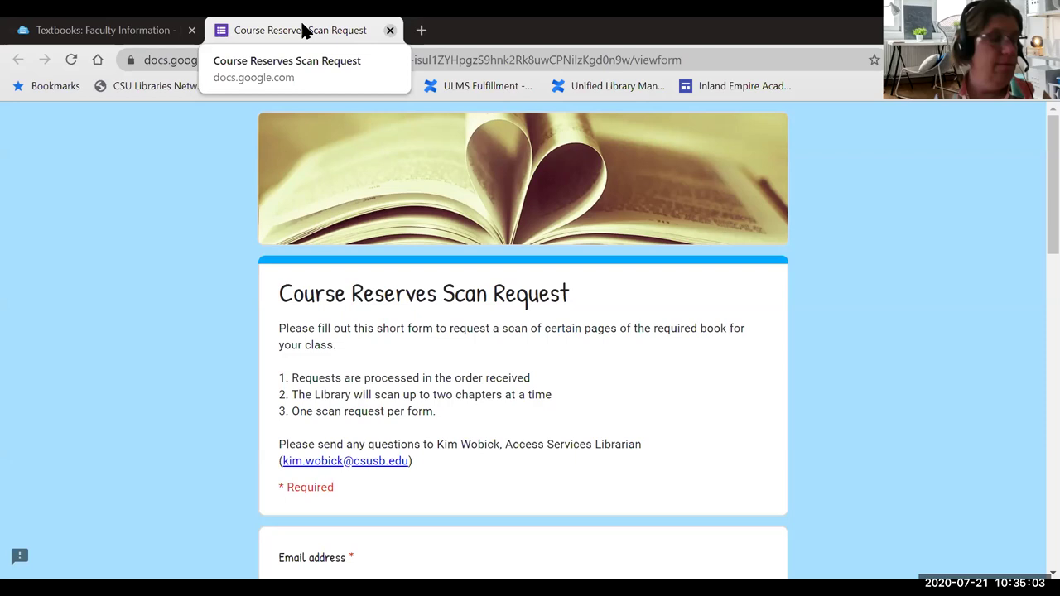
{"action": "left_click", "coordinate": [391, 30]}
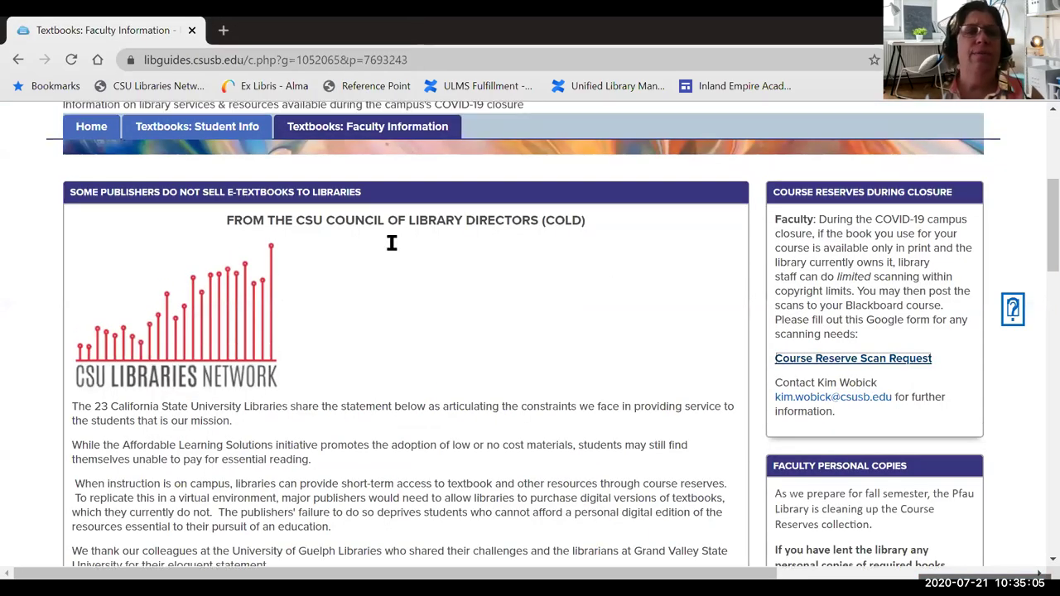
- Return to the library homepage and choose Request Interlibrary Loan under Quick Links
{"action": "scroll", "coordinate": [391, 243], "scroll_direction": "up", "scroll_amount": 4}
{"action": "left_click", "coordinate": [85, 448]}
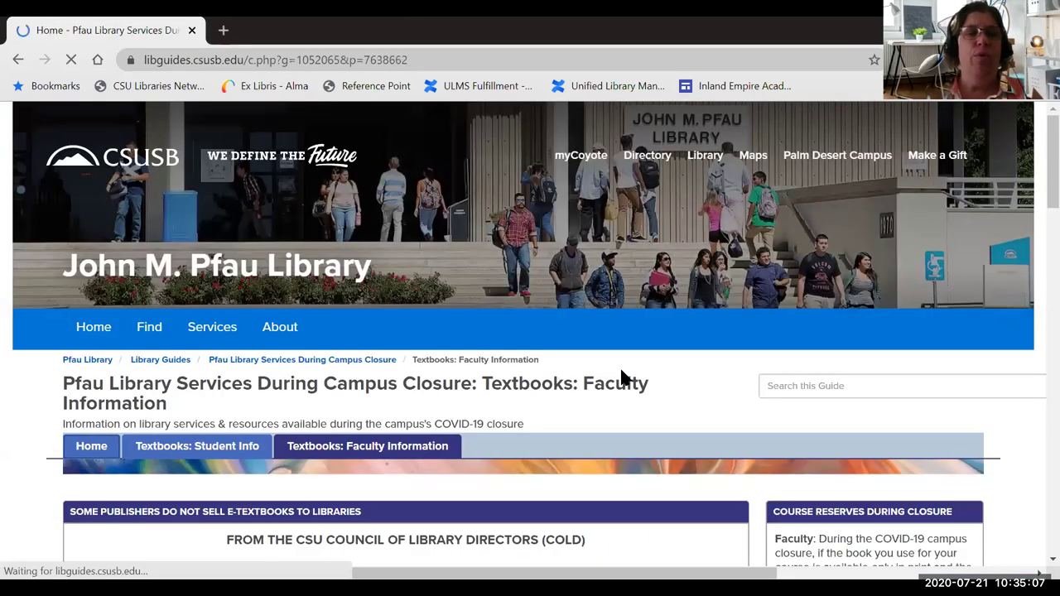
{"action": "left_click", "coordinate": [89, 328]}
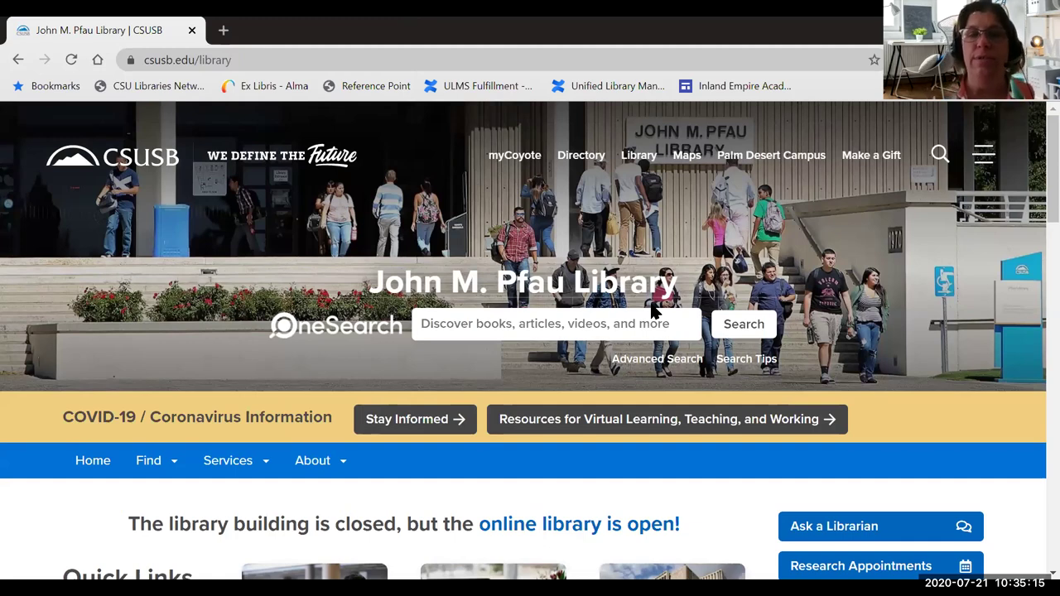
{"action": "scroll", "coordinate": [652, 308], "scroll_direction": "down", "scroll_amount": 3}
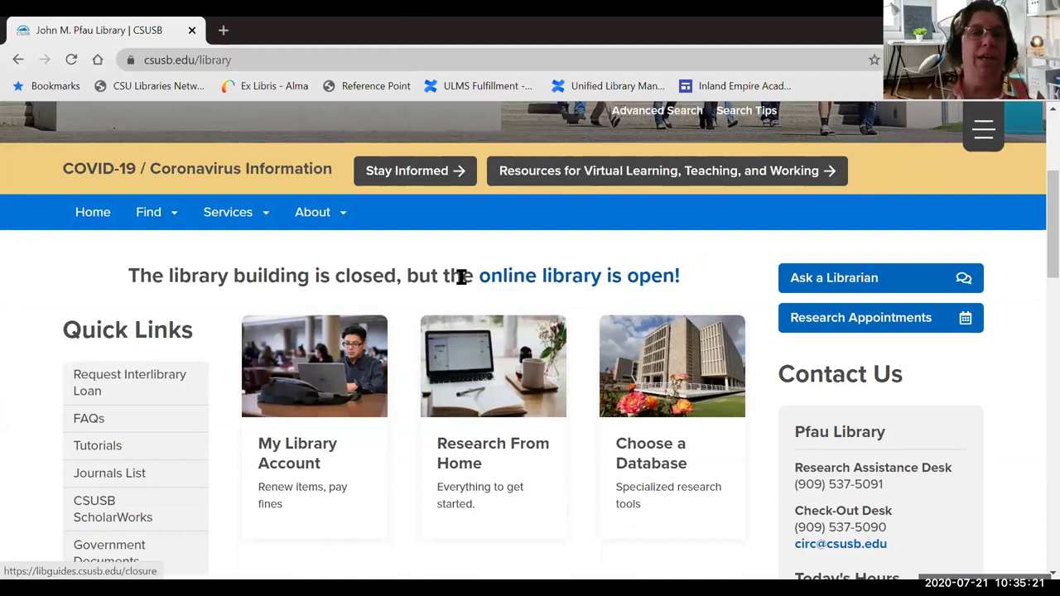
{"action": "scroll", "coordinate": [462, 276], "scroll_direction": "down", "scroll_amount": 1}
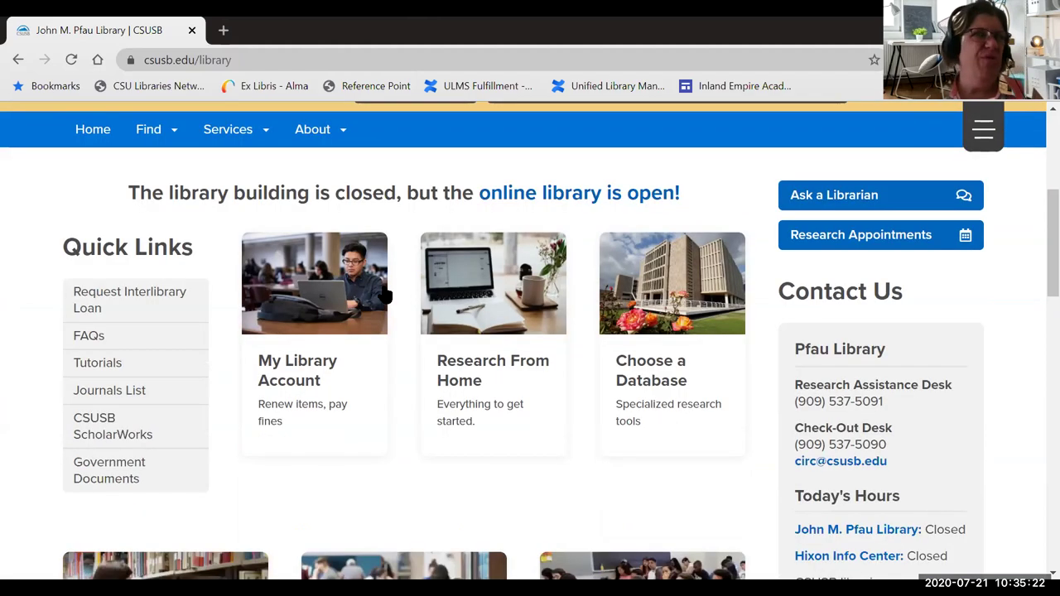
{"action": "left_click", "coordinate": [129, 302]}
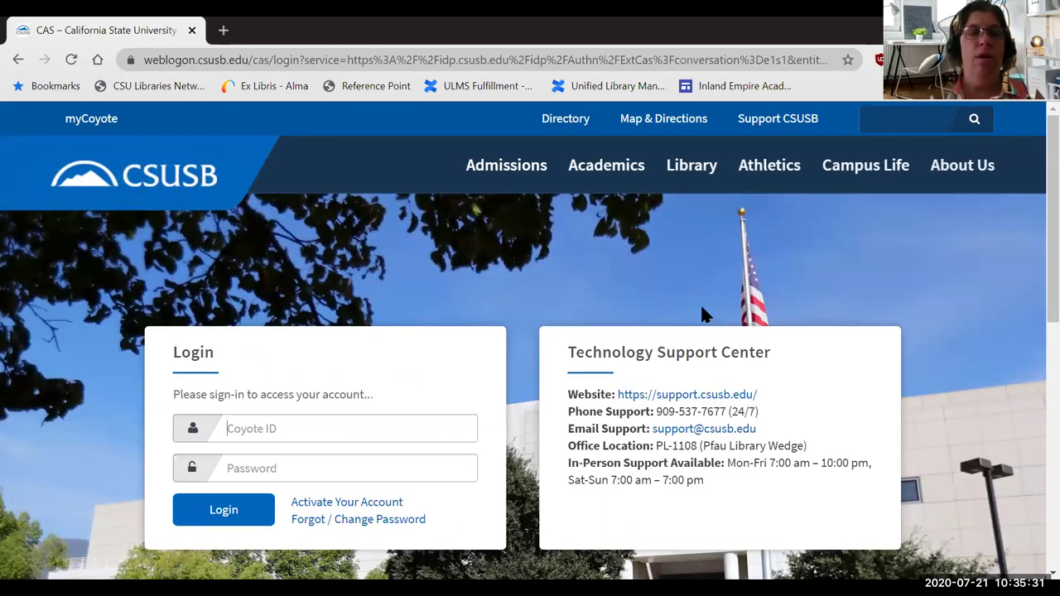
- Log in to ILLiad with the Coyote ID and the saved campus login, then scroll the Main Menu
{"action": "scroll", "coordinate": [402, 310], "scroll_direction": "down", "scroll_amount": 2}
{"action": "scroll", "coordinate": [466, 317], "scroll_direction": "up", "scroll_amount": 1}
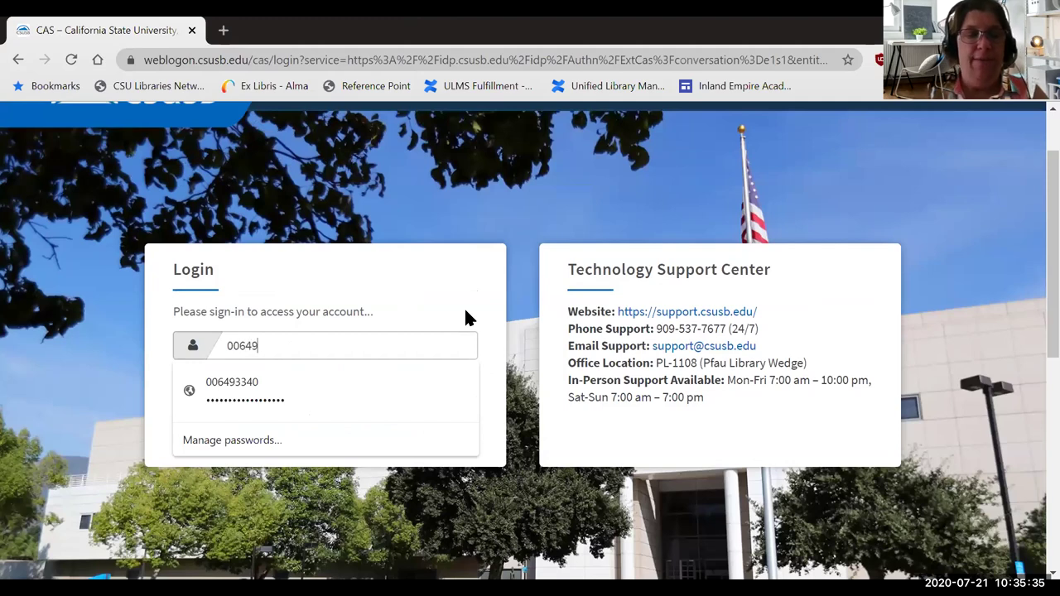
{"action": "left_click", "coordinate": [207, 389]}
{"action": "left_click", "coordinate": [223, 427]}
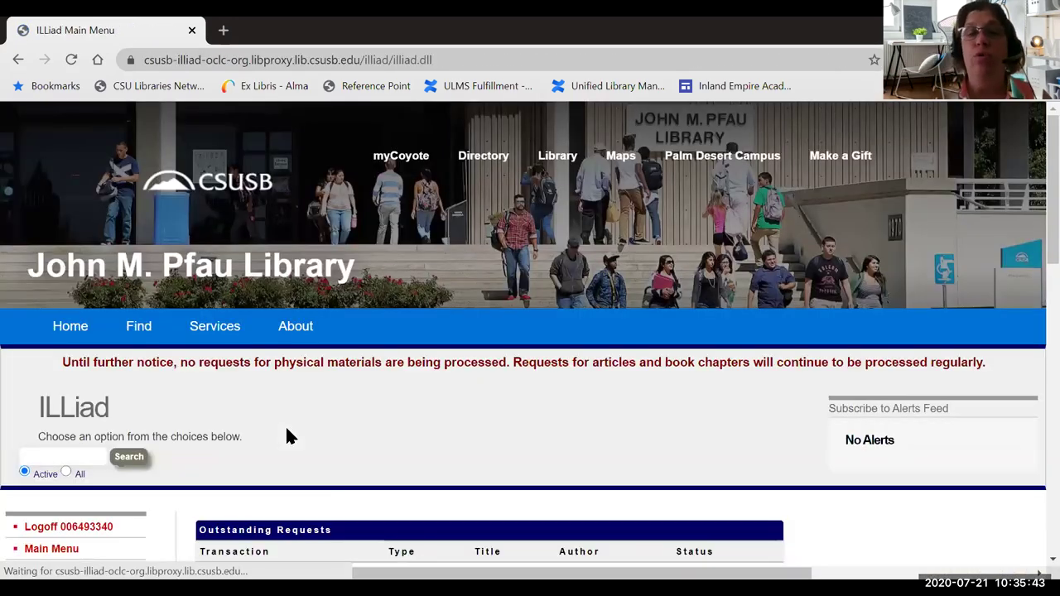
{"action": "scroll", "coordinate": [313, 393], "scroll_direction": "down", "scroll_amount": 3}
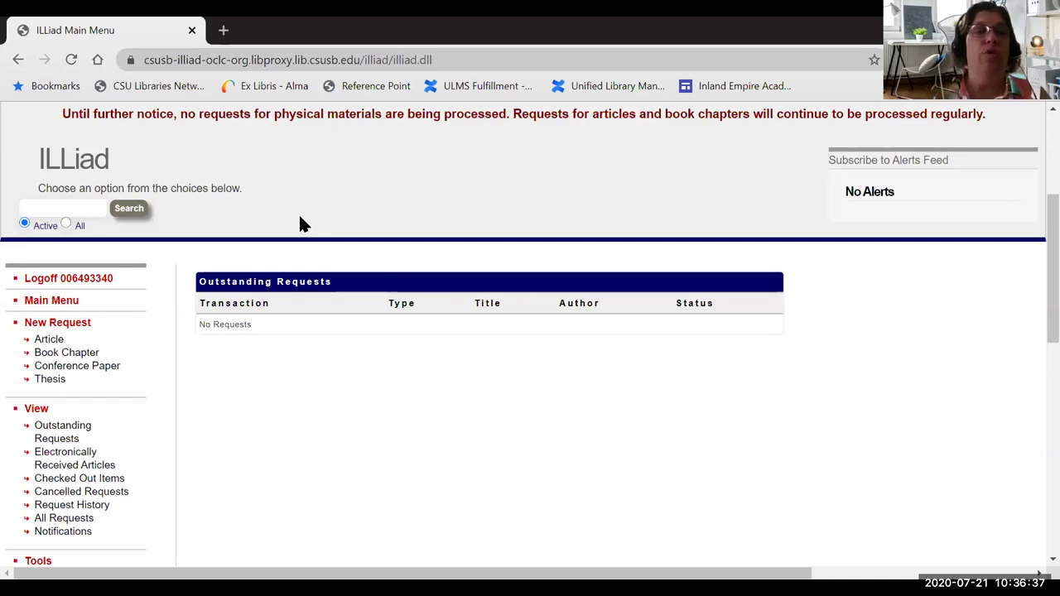
- Go back from ILLiad, then enter 'library' in the address bar to load library.csusb.edu
{"action": "left_click", "coordinate": [15, 59]}
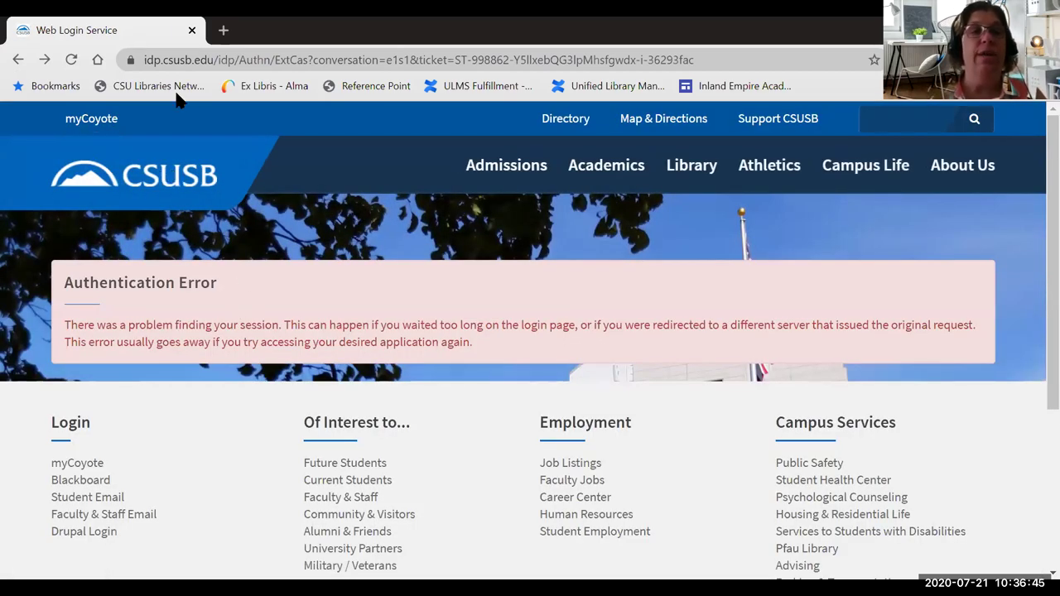
{"action": "left_click", "coordinate": [188, 64]}
{"action": "type", "text": "kl"}
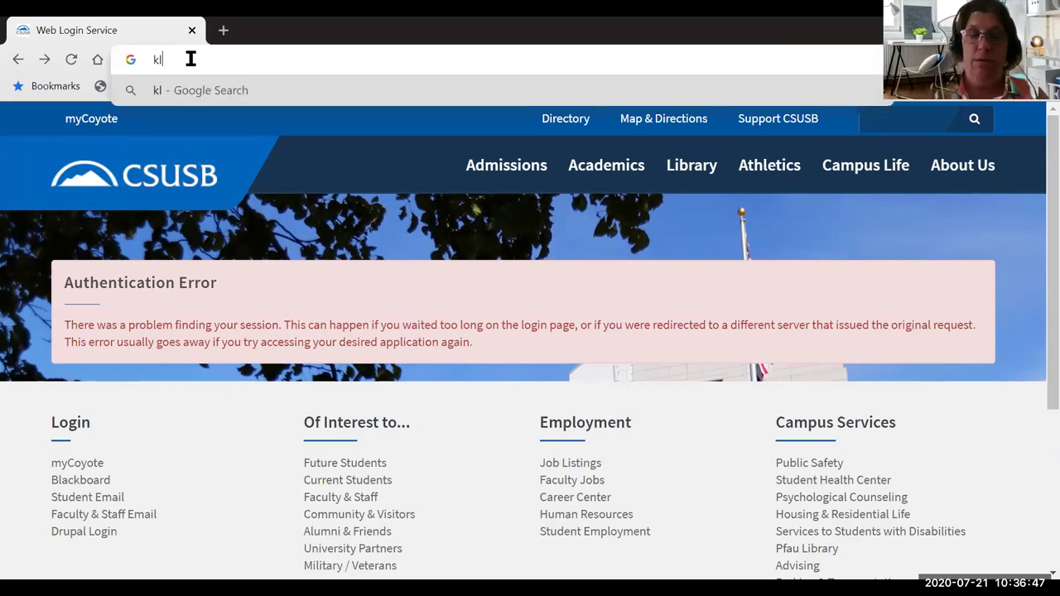
{"action": "key", "text": "BackSpace"}
{"action": "type", "text": "libbrar"}
{"action": "key", "text": "BackSpace"}
{"action": "key", "text": "BackSpace"}
{"action": "key", "text": "BackSpace"}
{"action": "key", "text": "BackSpace"}
{"action": "key", "text": "BackSpace"}
{"action": "key", "text": "BackSpace"}
{"action": "key", "text": "BackSpace"}
{"action": "type", "text": "library"}
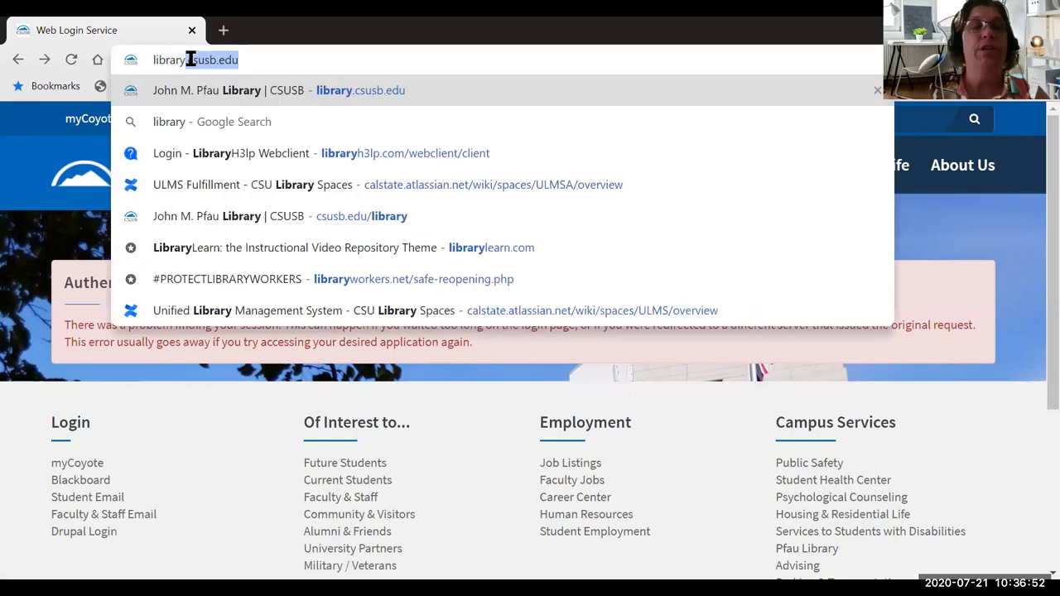
{"action": "key", "text": "Return"}
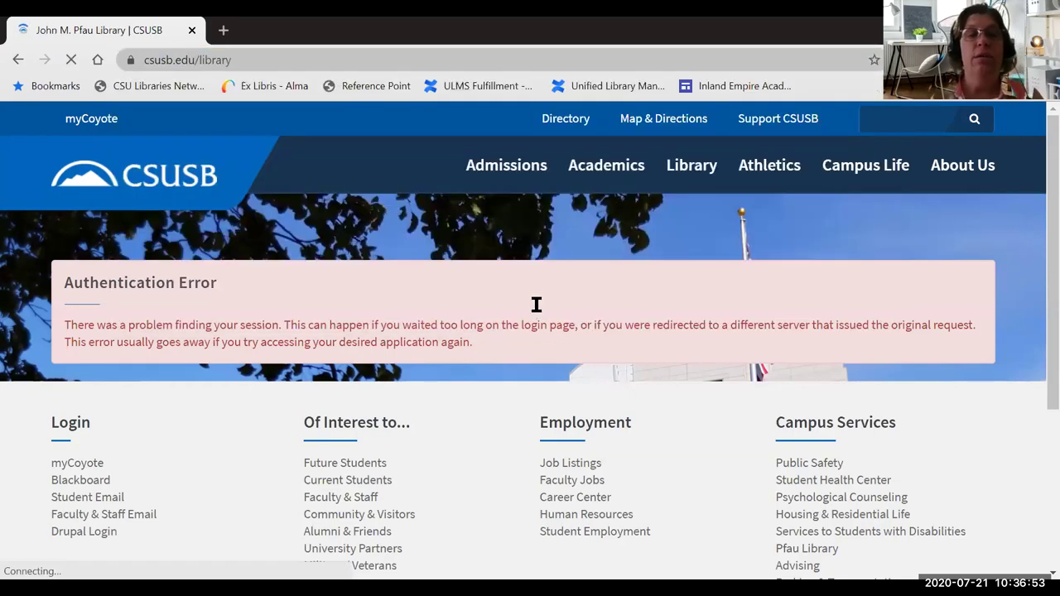
{"action": "scroll", "coordinate": [688, 300], "scroll_direction": "down", "scroll_amount": 3}
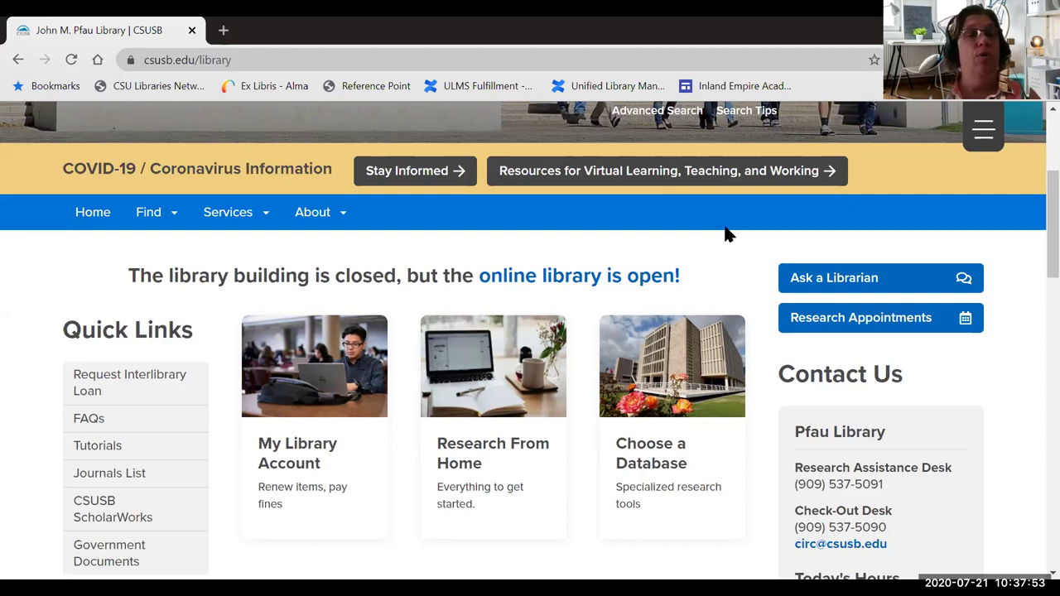
{"action": "scroll", "coordinate": [706, 232], "scroll_direction": "up", "scroll_amount": 2}
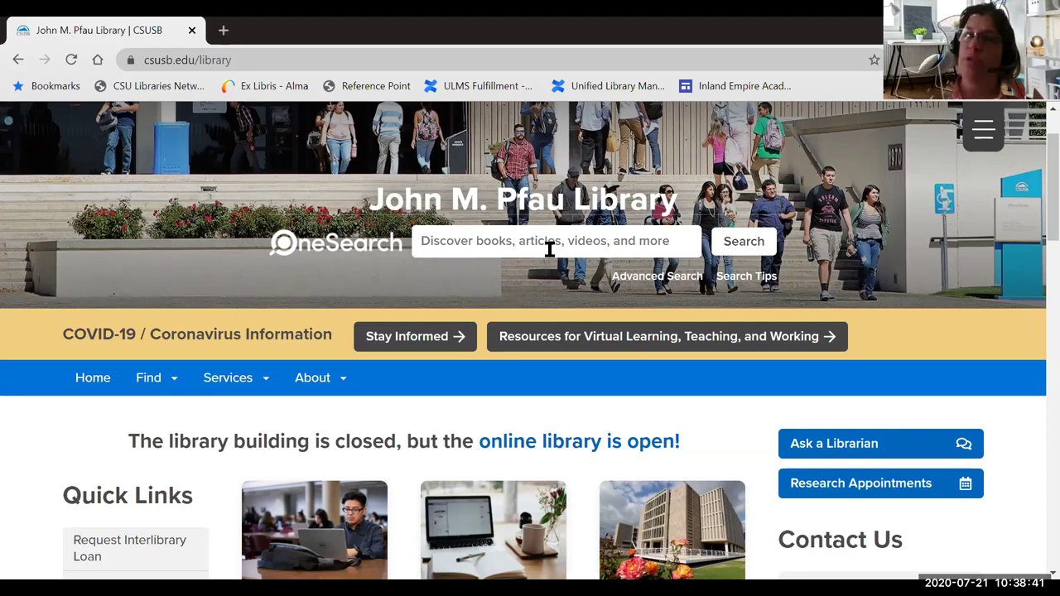
{"action": "scroll", "coordinate": [549, 248], "scroll_direction": "down", "scroll_amount": 1}
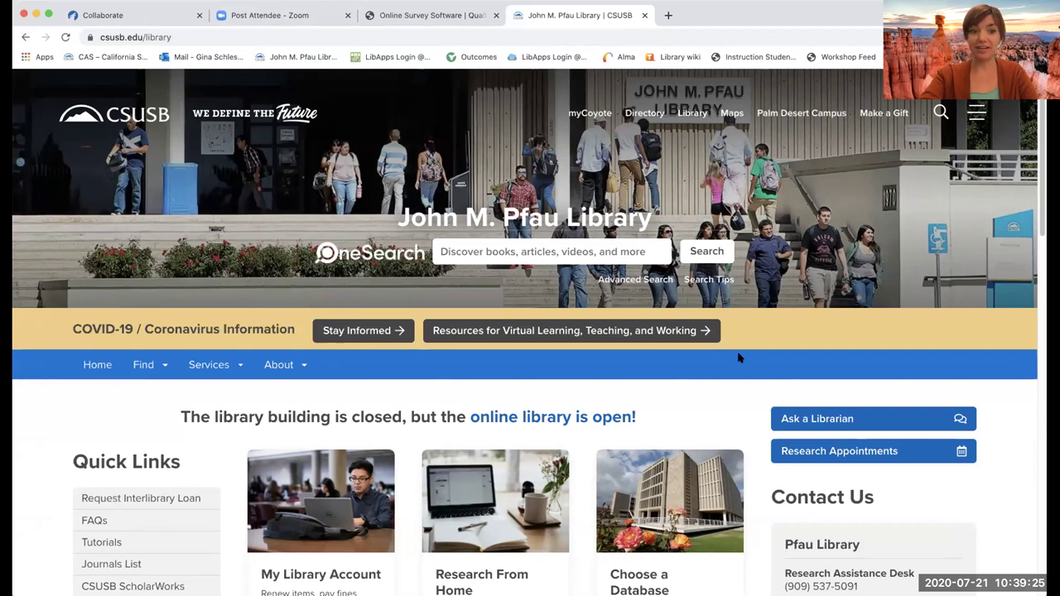
- Open the homepage's Services menu to see Services for Faculty, such as Request an Instruction Session
{"action": "scroll", "coordinate": [733, 354], "scroll_direction": "down", "scroll_amount": 1}
{"action": "scroll", "coordinate": [740, 358], "scroll_direction": "down", "scroll_amount": 1}
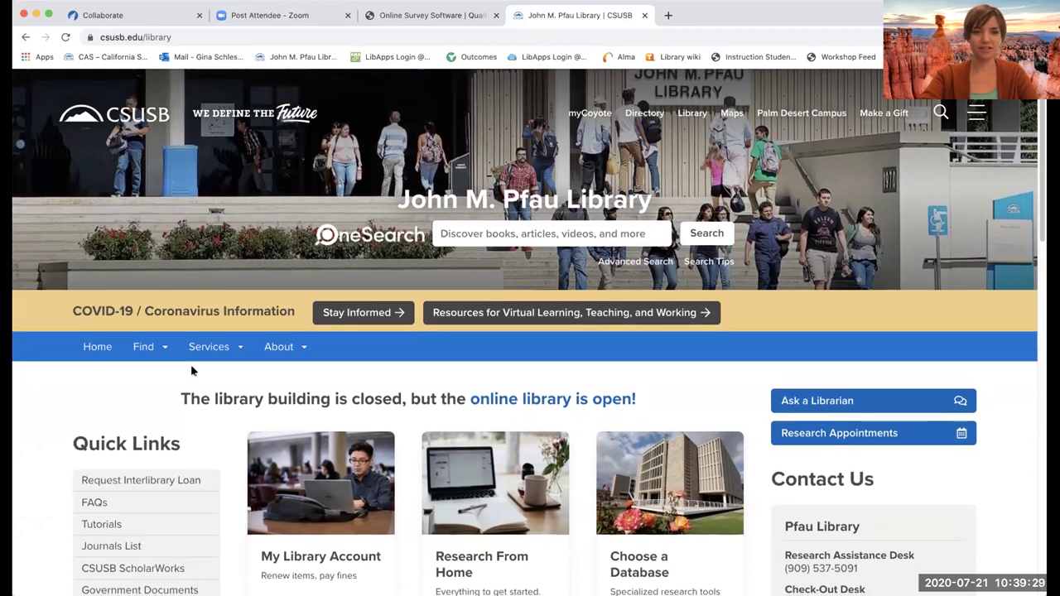
{"action": "left_click", "coordinate": [211, 349]}
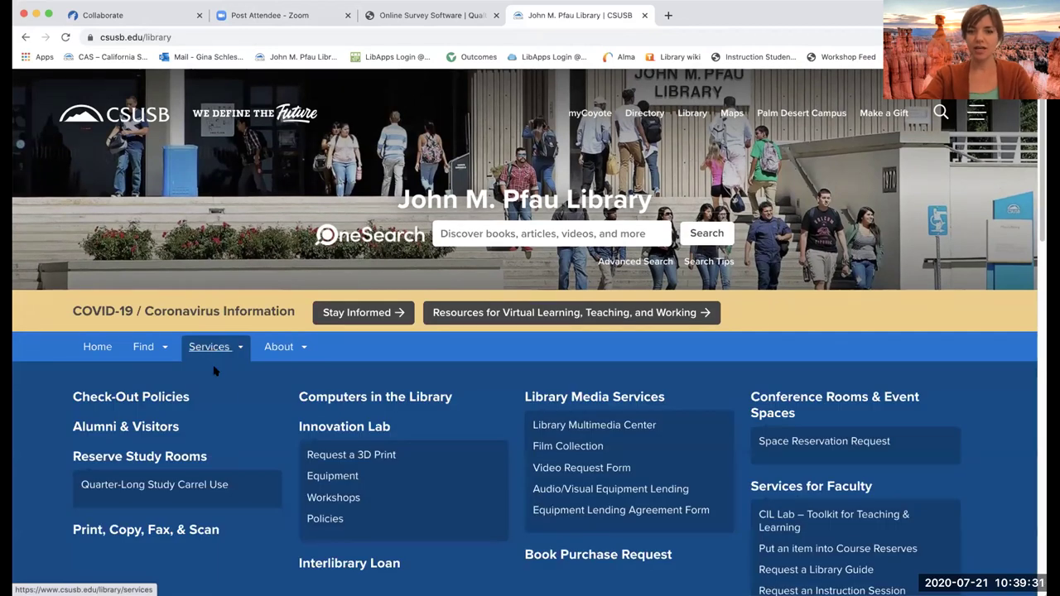
{"action": "scroll", "coordinate": [732, 447], "scroll_direction": "down", "scroll_amount": 3}
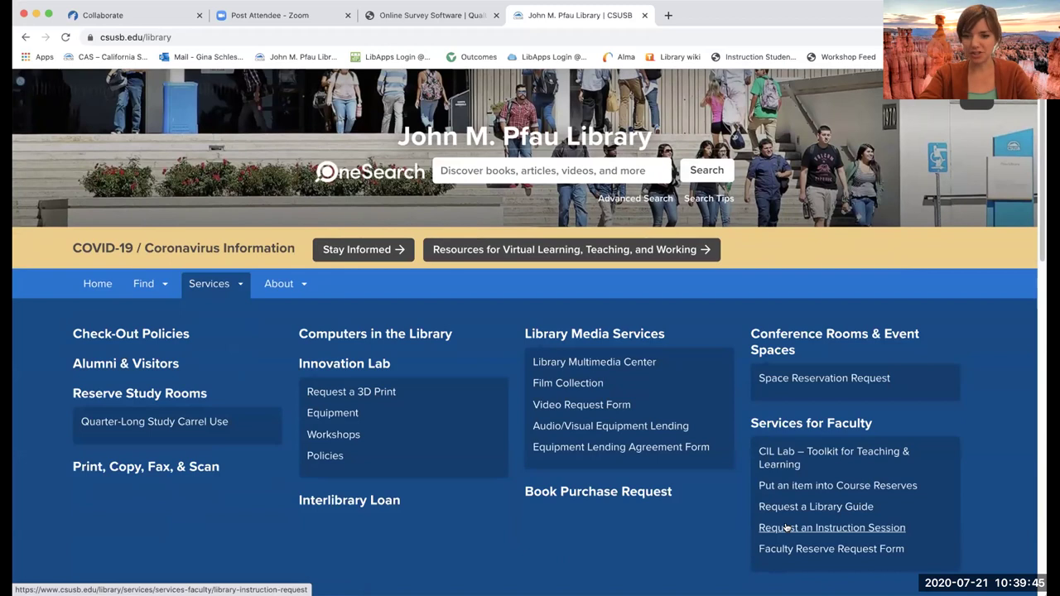
- Open Request an Instruction Session and scroll to the form's blank Contact Information fields
{"action": "left_click", "coordinate": [787, 528]}
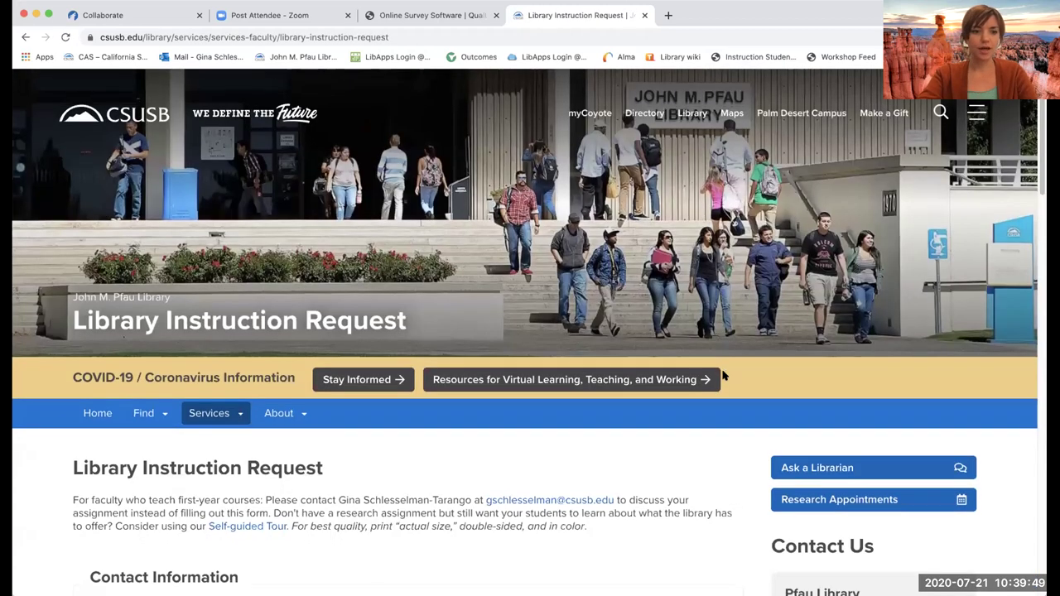
{"action": "scroll", "coordinate": [722, 377], "scroll_direction": "down", "scroll_amount": 5}
{"action": "scroll", "coordinate": [723, 376], "scroll_direction": "down", "scroll_amount": 2}
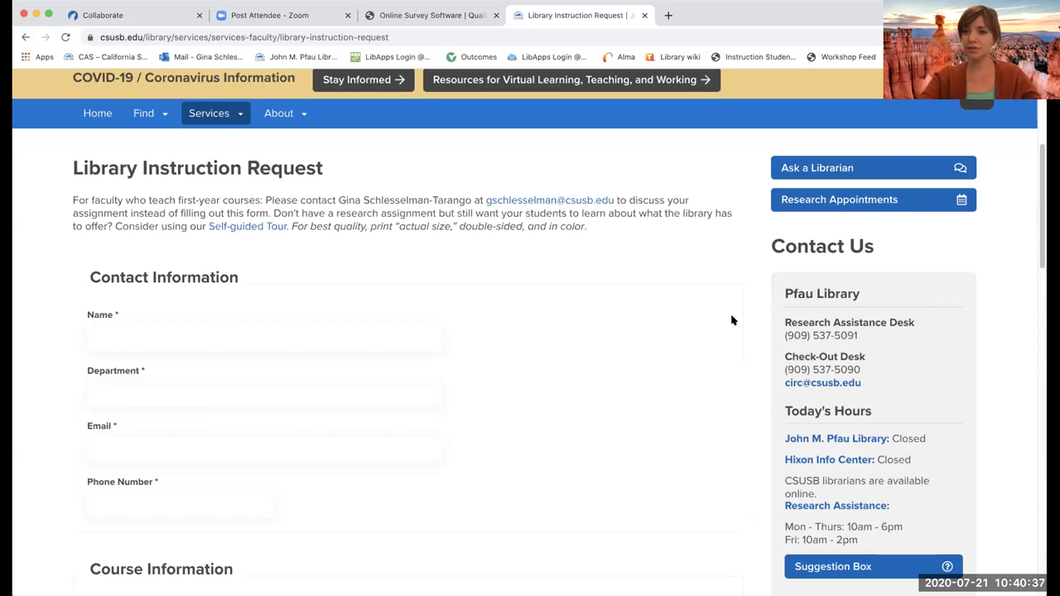
- Scroll to Preferred Mode of Instruction and list its Zoom synchronous and pre-recorded asynchronous choices
{"action": "scroll", "coordinate": [582, 364], "scroll_direction": "down", "scroll_amount": 1}
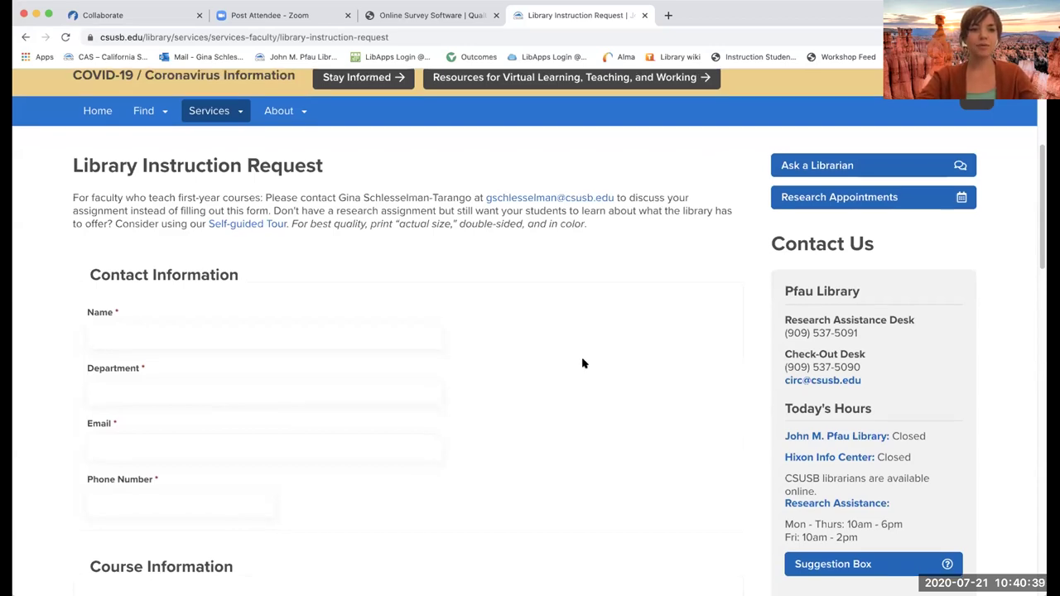
{"action": "scroll", "coordinate": [582, 364], "scroll_direction": "down", "scroll_amount": 2}
{"action": "scroll", "coordinate": [583, 364], "scroll_direction": "down", "scroll_amount": 5}
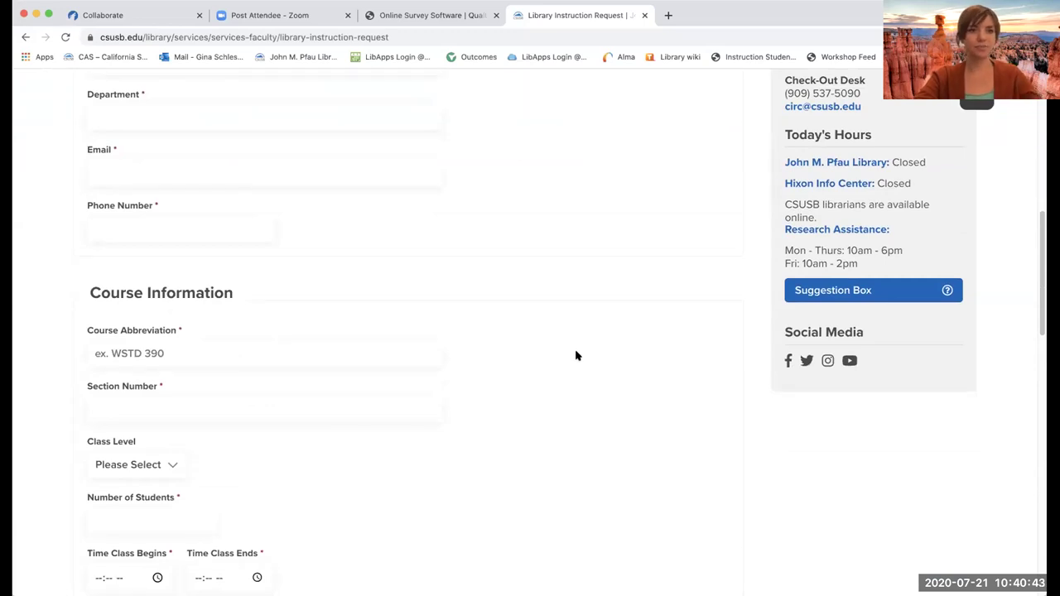
{"action": "scroll", "coordinate": [574, 354], "scroll_direction": "down", "scroll_amount": 2}
{"action": "scroll", "coordinate": [571, 349], "scroll_direction": "down", "scroll_amount": 3}
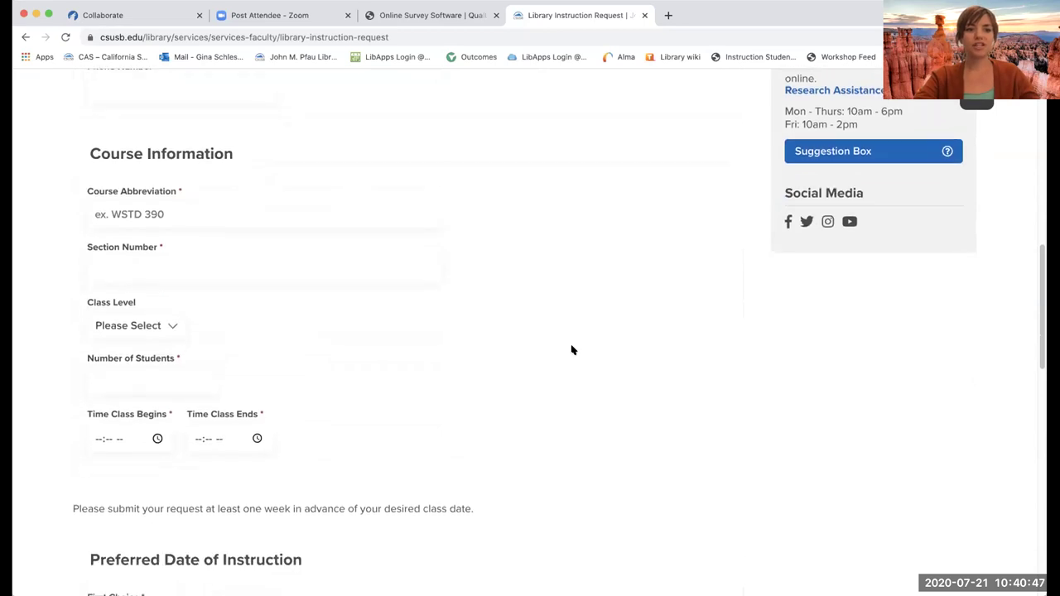
{"action": "scroll", "coordinate": [571, 350], "scroll_direction": "down", "scroll_amount": 3}
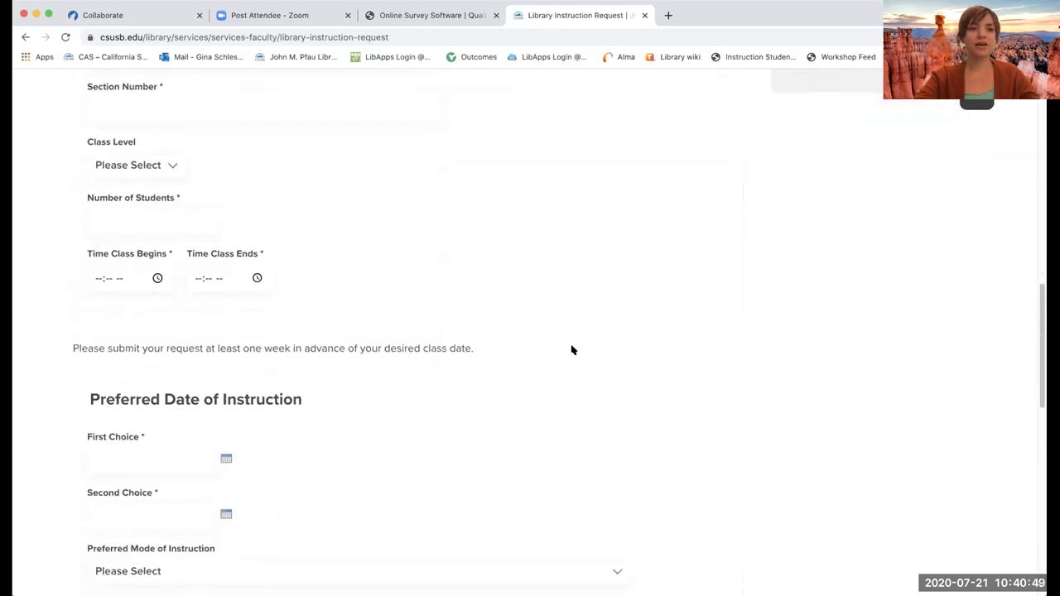
{"action": "scroll", "coordinate": [571, 350], "scroll_direction": "down", "scroll_amount": 4}
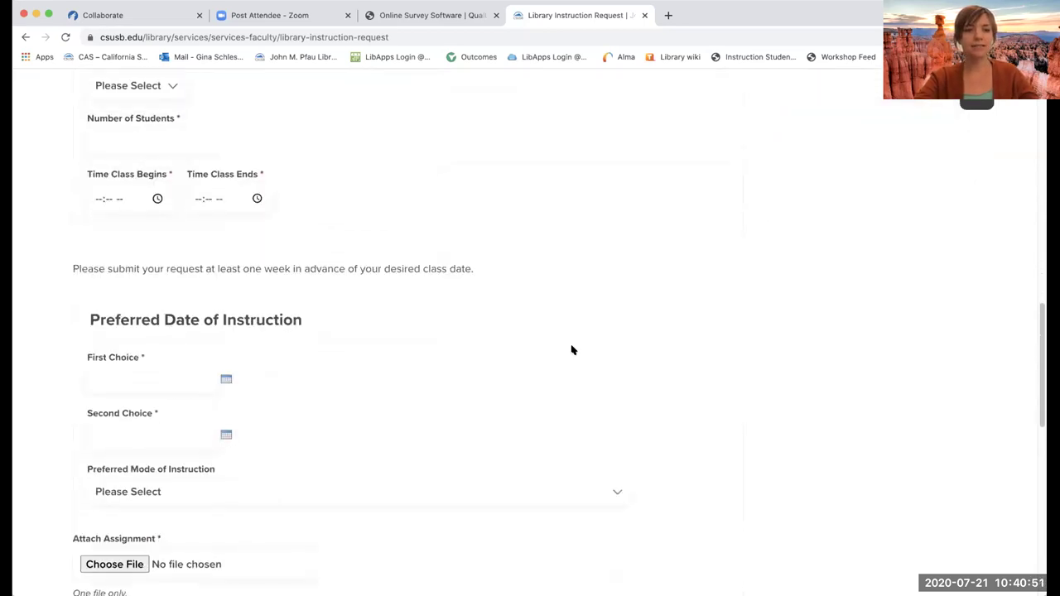
{"action": "scroll", "coordinate": [489, 336], "scroll_direction": "down", "scroll_amount": 1}
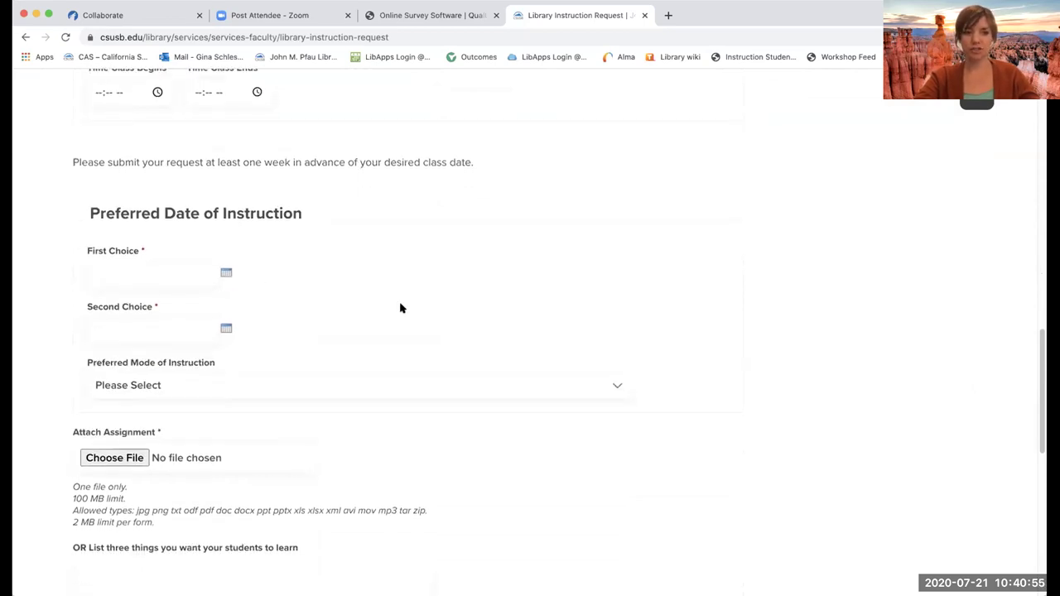
{"action": "scroll", "coordinate": [400, 308], "scroll_direction": "down", "scroll_amount": 1}
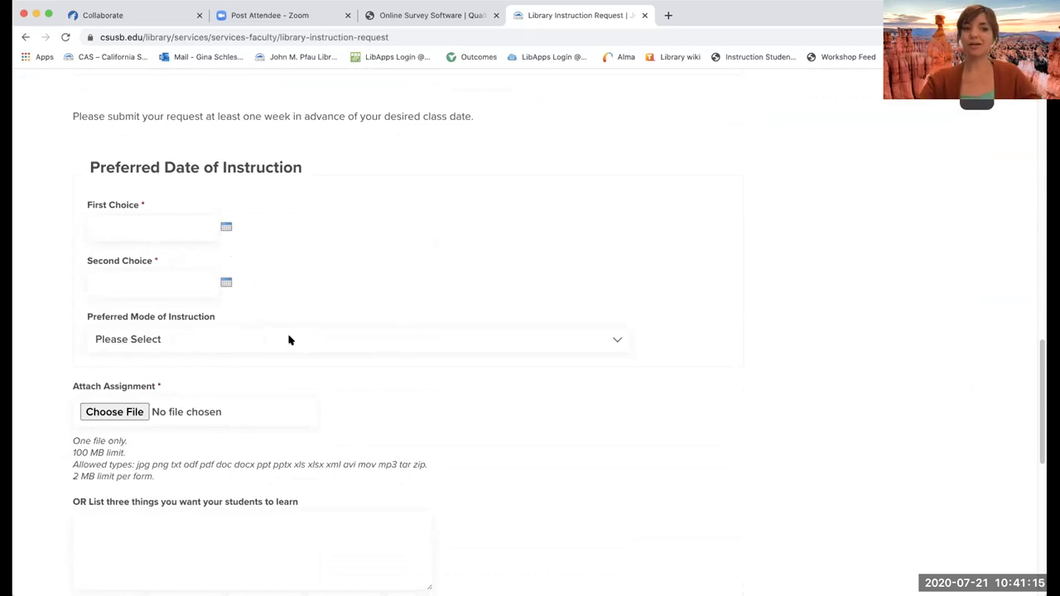
{"action": "left_click", "coordinate": [288, 340]}
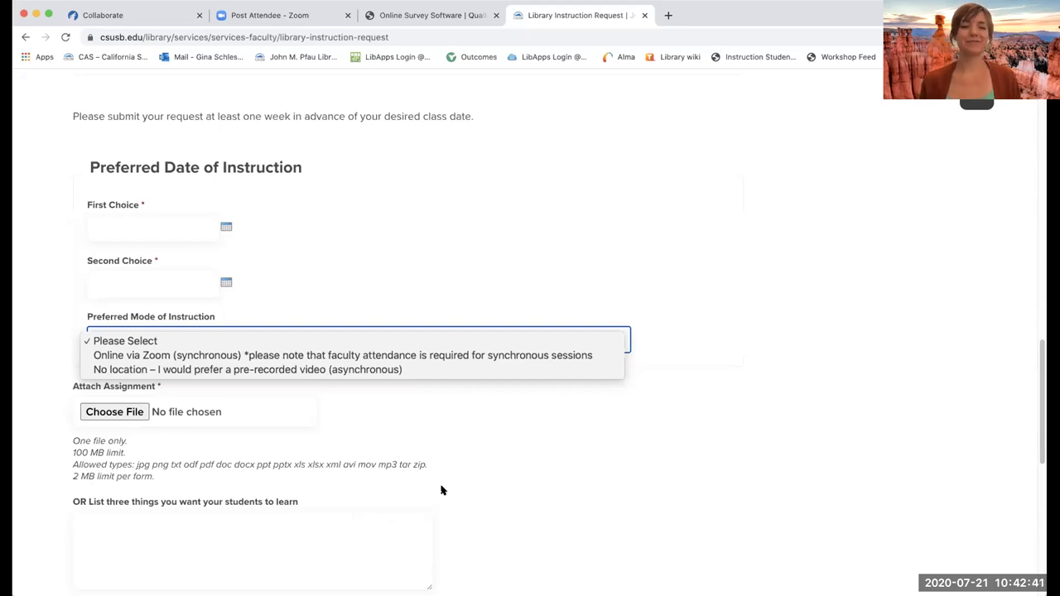
- Close the mode list leaving 'Please Select', then scroll to the Submit button and back
{"action": "left_click", "coordinate": [615, 451]}
{"action": "scroll", "coordinate": [604, 445], "scroll_direction": "down", "scroll_amount": 3}
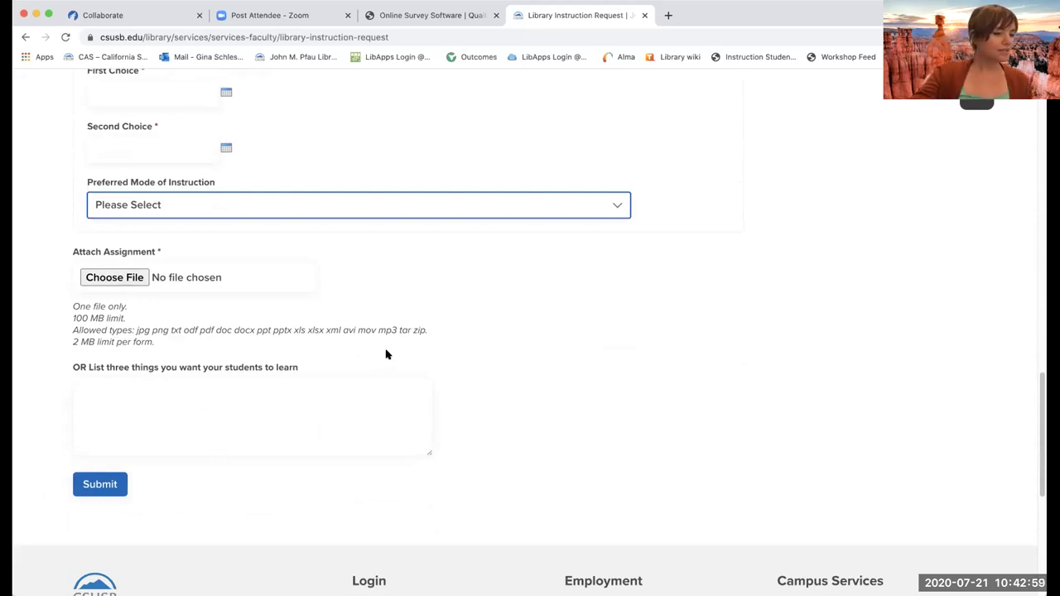
{"action": "scroll", "coordinate": [385, 354], "scroll_direction": "up", "scroll_amount": 15}
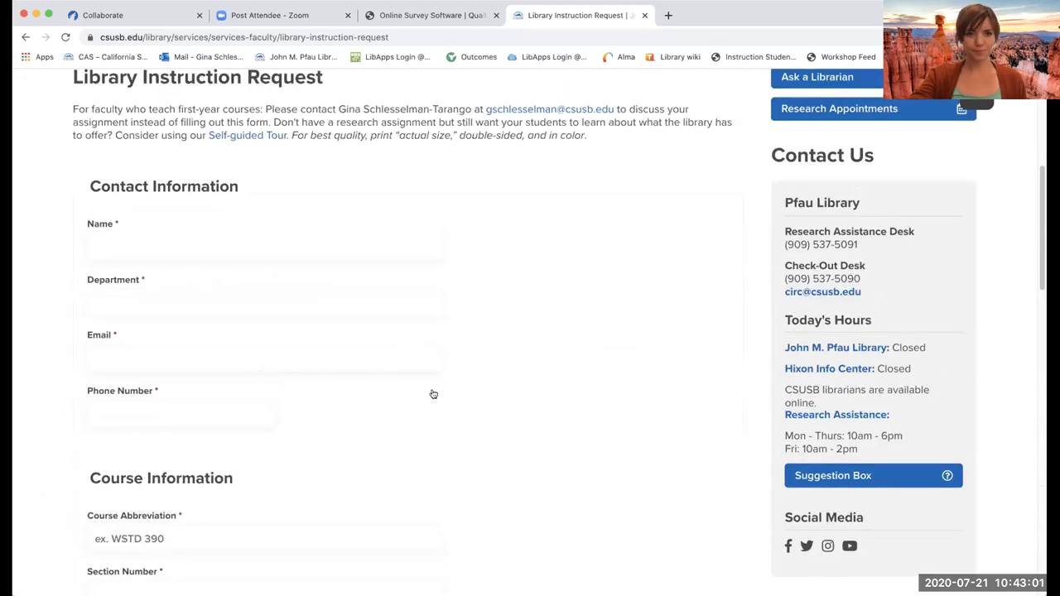
{"action": "scroll", "coordinate": [402, 355], "scroll_direction": "down", "scroll_amount": 4}
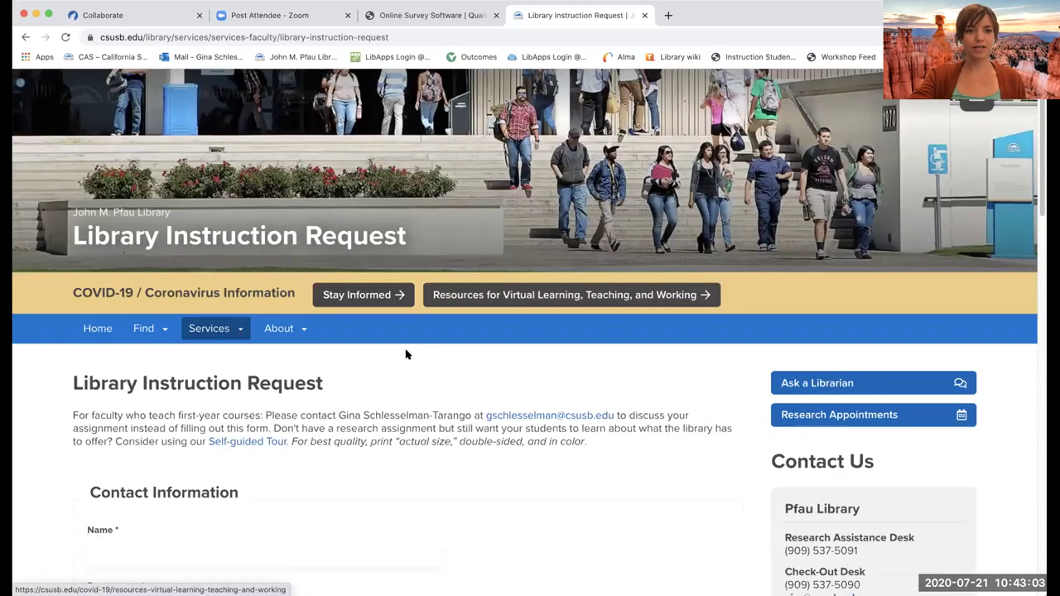
- Choose 'CIL Lab – Toolkit for Teaching & Learning' under Services for Faculty in the Services menu
{"action": "mouse_move", "coordinate": [217, 273]}
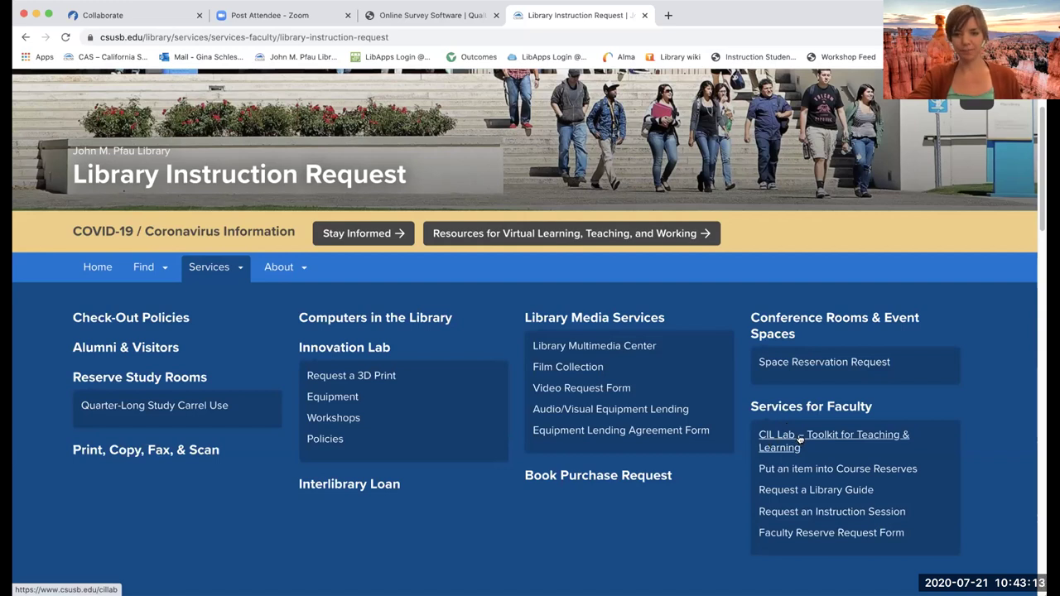
{"action": "left_click", "coordinate": [800, 438]}
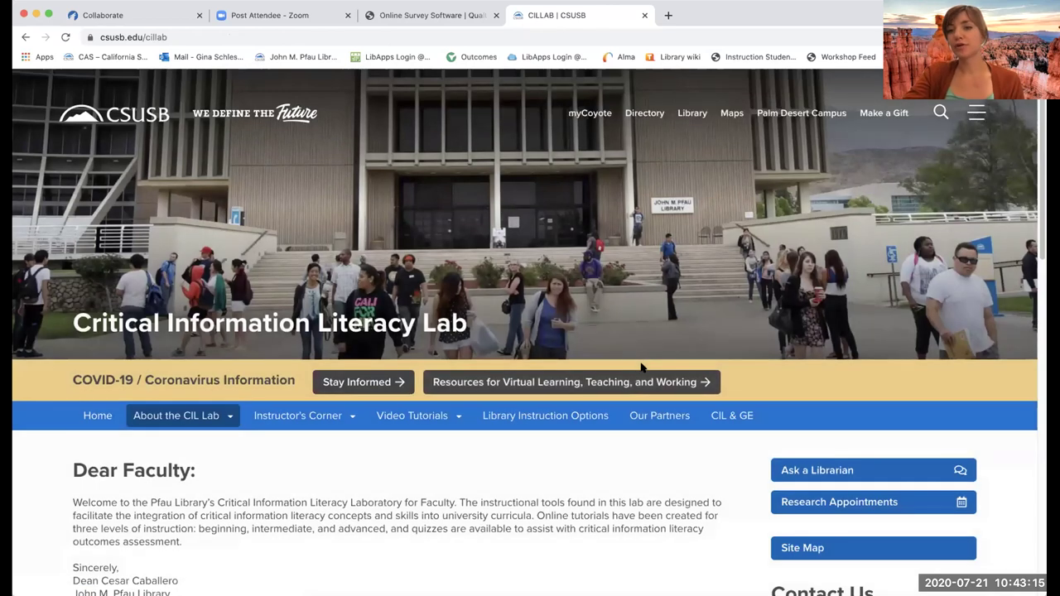
{"action": "left_click", "coordinate": [197, 33]}
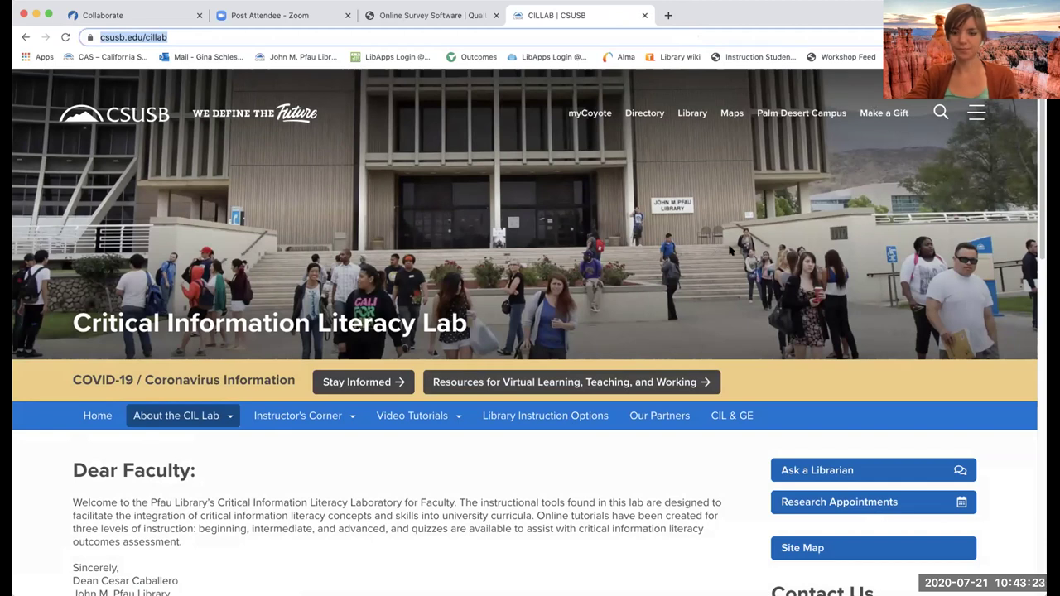
{"action": "scroll", "coordinate": [539, 339], "scroll_direction": "down", "scroll_amount": 3}
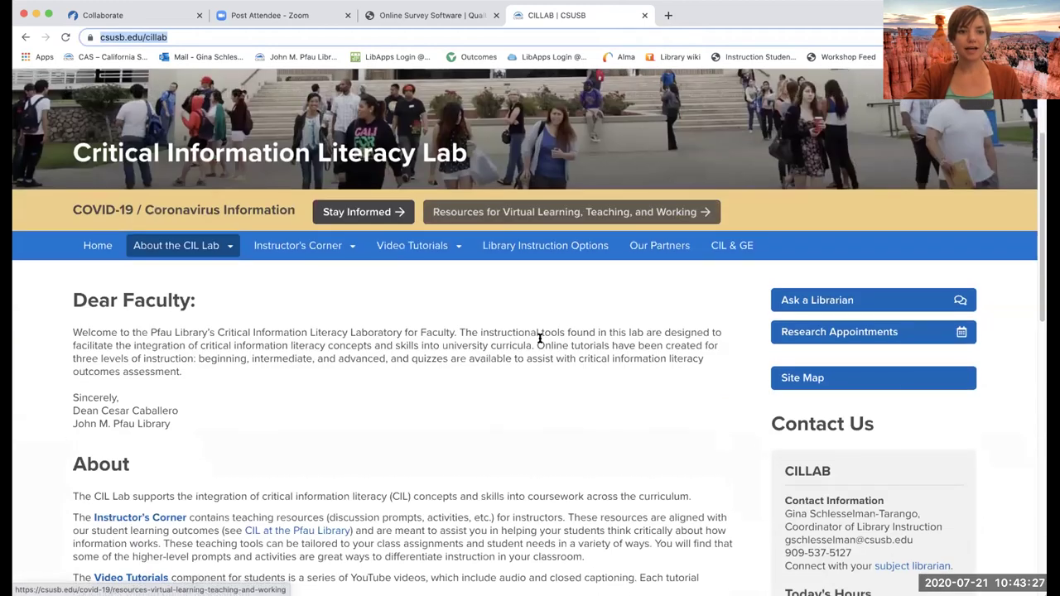
{"action": "scroll", "coordinate": [539, 339], "scroll_direction": "down", "scroll_amount": 1}
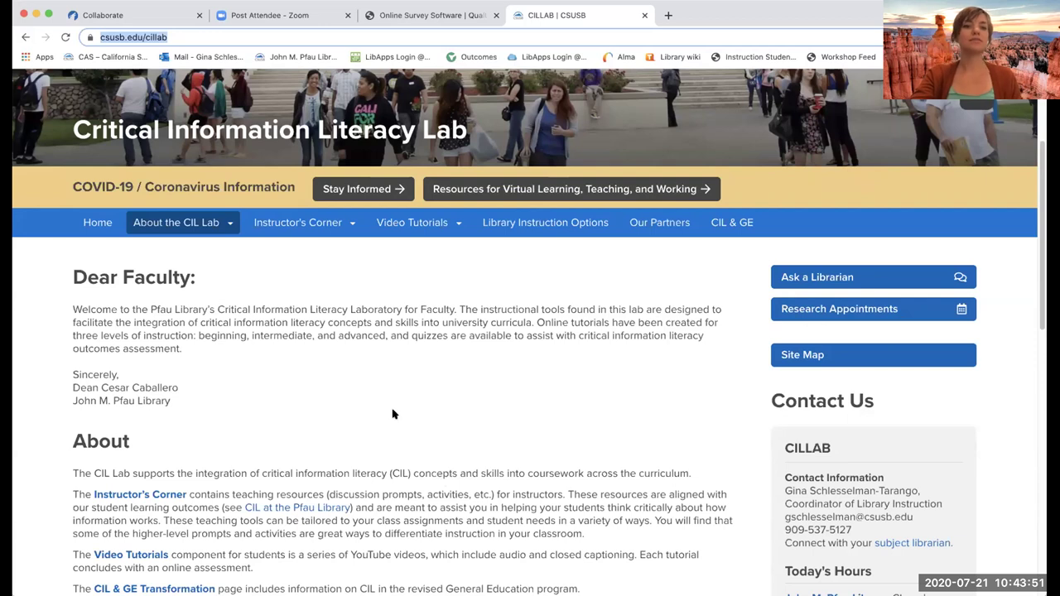
{"action": "mouse_move", "coordinate": [289, 231]}
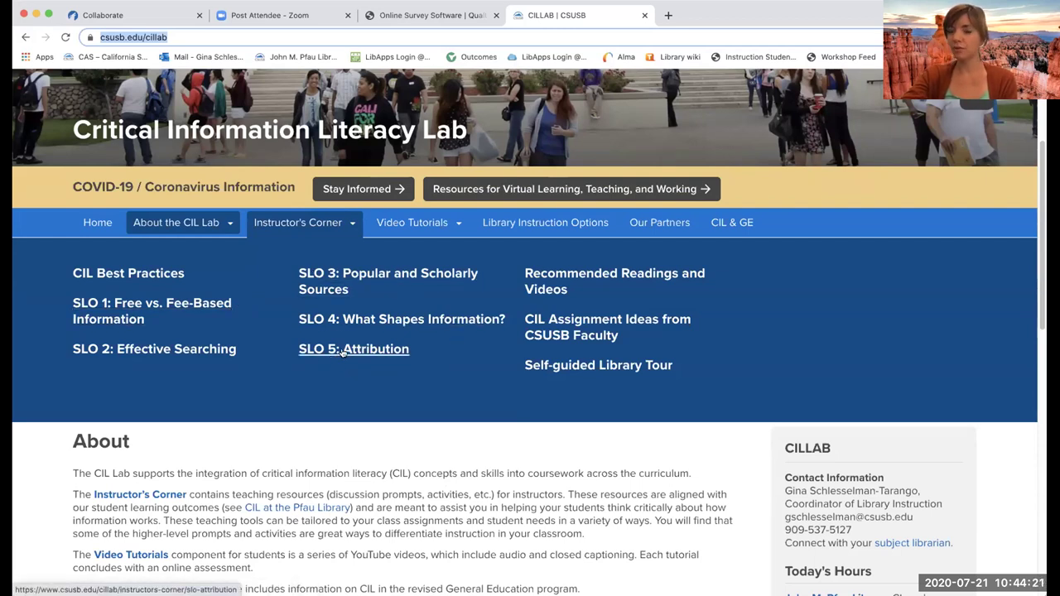
- Open the SLO 5: Attribution teaching page from the Instructor's Corner menu
{"action": "left_click", "coordinate": [387, 351]}
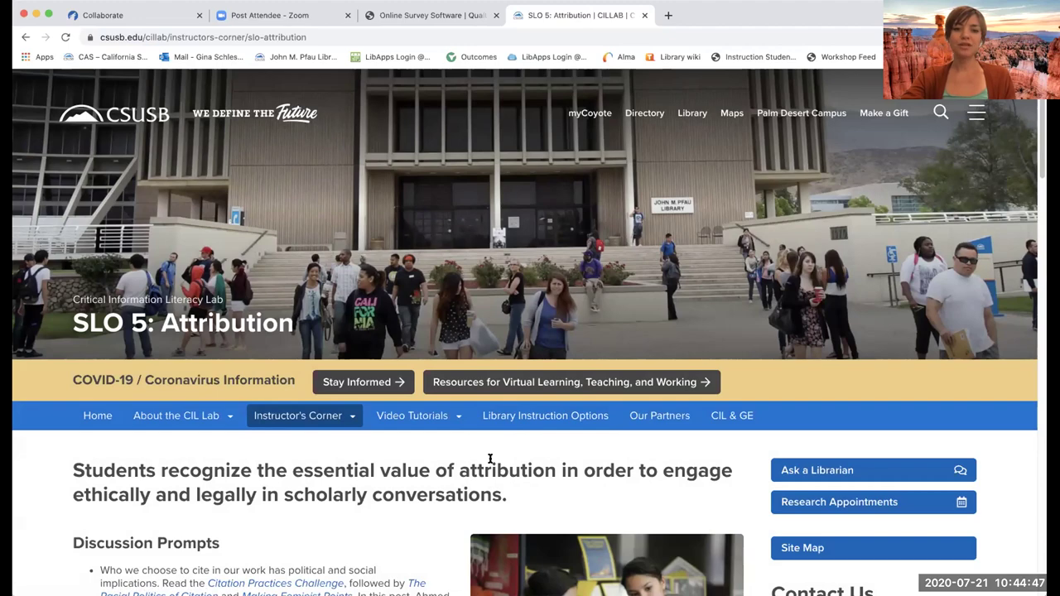
- Look over SLO 5's prompts, activities and resources, then open CIL Assignment Ideas from CSUSB Faculty
{"action": "scroll", "coordinate": [491, 459], "scroll_direction": "down", "scroll_amount": 3}
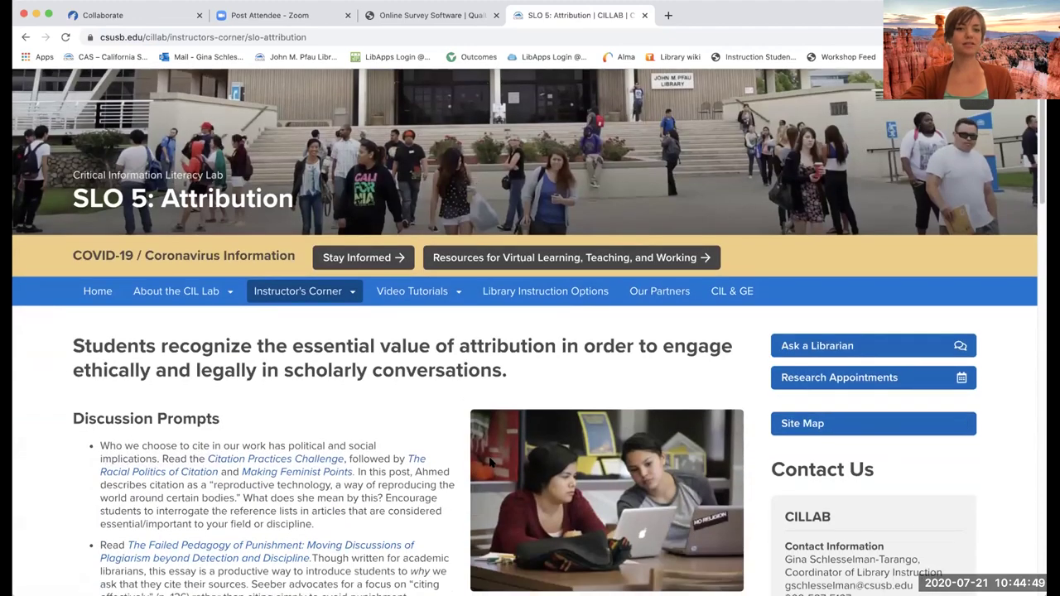
{"action": "scroll", "coordinate": [491, 461], "scroll_direction": "down", "scroll_amount": 4}
{"action": "scroll", "coordinate": [391, 501], "scroll_direction": "down", "scroll_amount": 2}
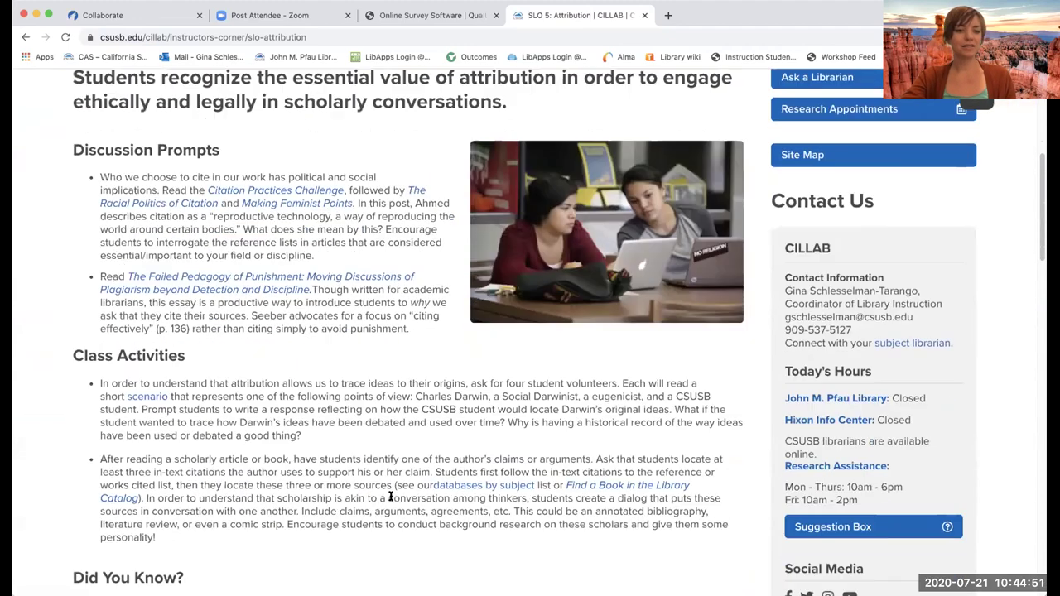
{"action": "scroll", "coordinate": [391, 497], "scroll_direction": "down", "scroll_amount": 6}
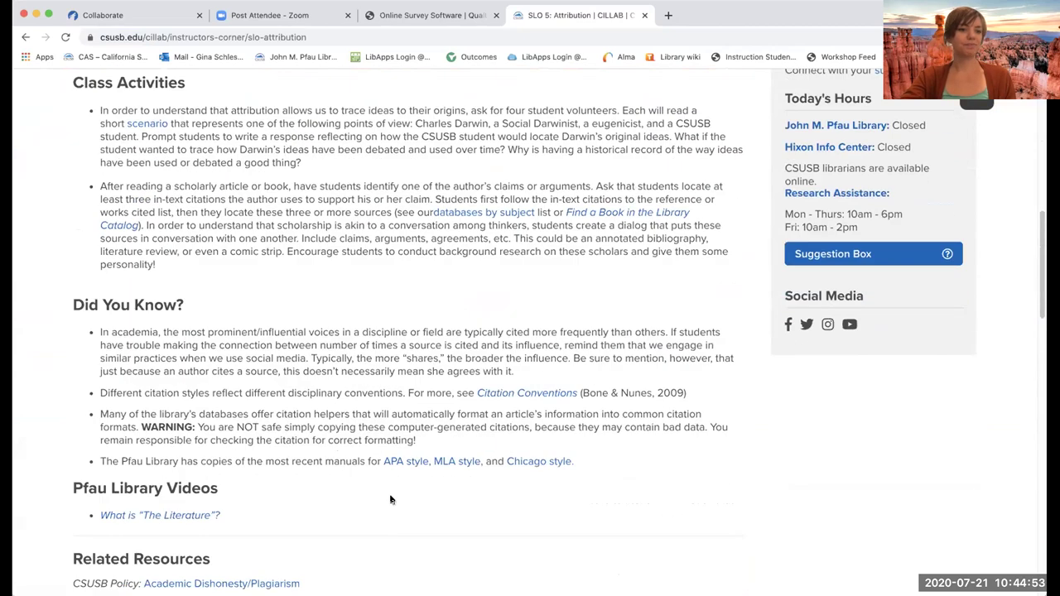
{"action": "scroll", "coordinate": [390, 499], "scroll_direction": "down", "scroll_amount": 6}
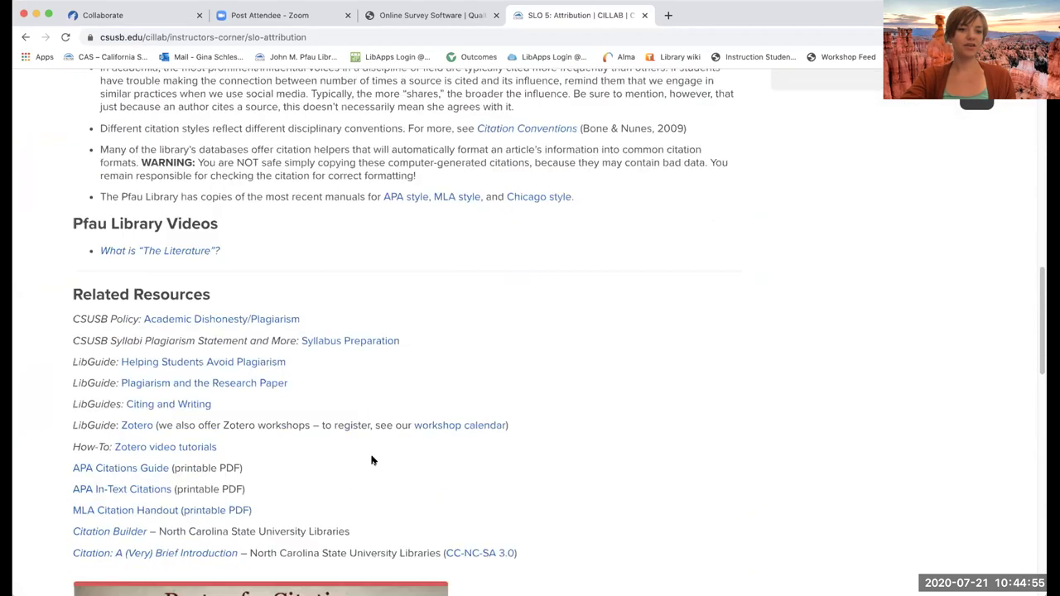
{"action": "scroll", "coordinate": [372, 461], "scroll_direction": "down", "scroll_amount": 6}
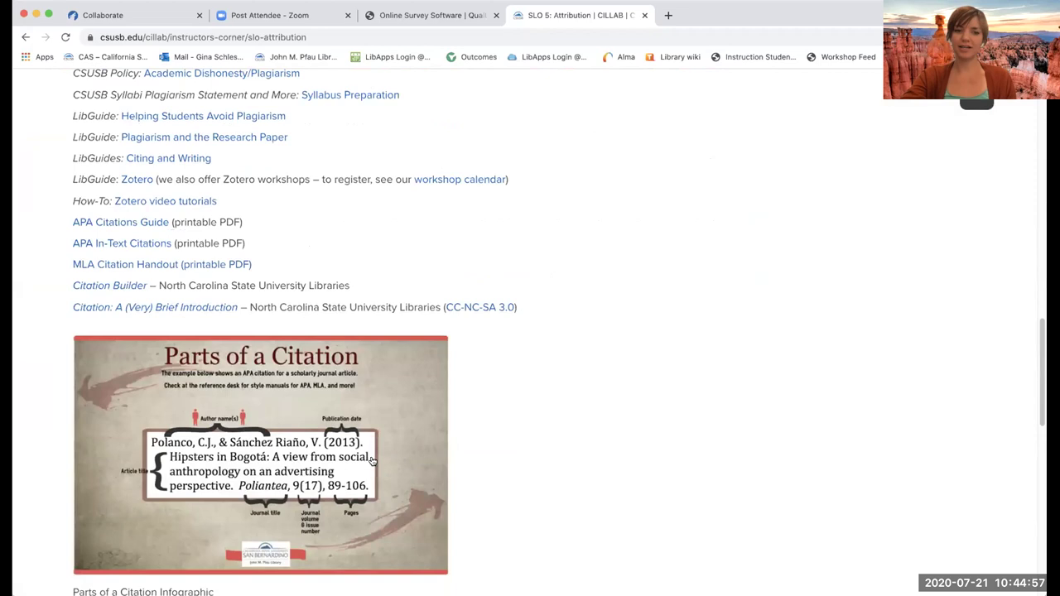
{"action": "scroll", "coordinate": [372, 460], "scroll_direction": "down", "scroll_amount": 14}
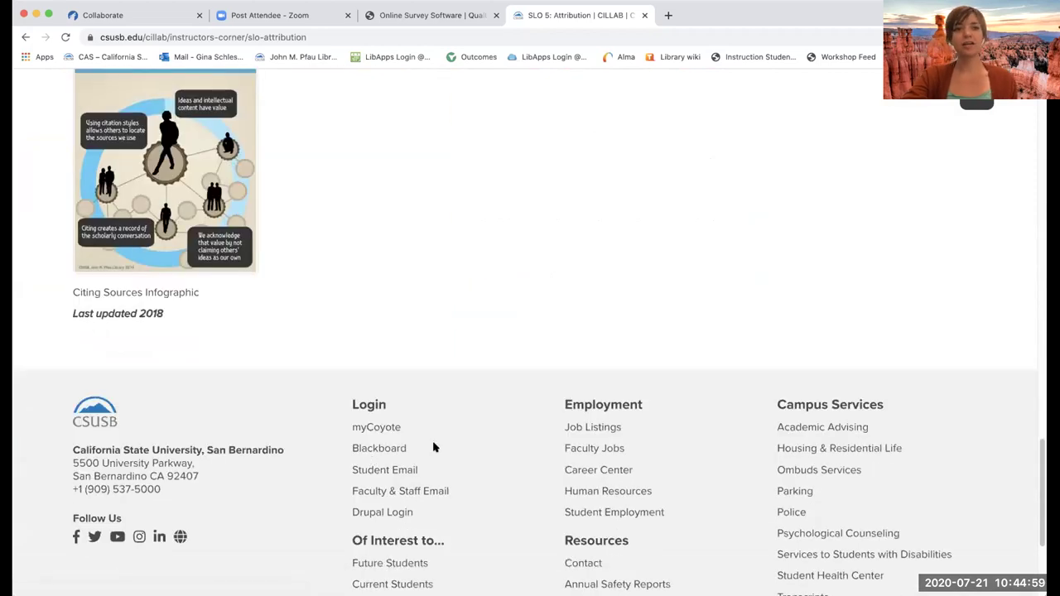
{"action": "scroll", "coordinate": [549, 315], "scroll_direction": "up", "scroll_amount": 12}
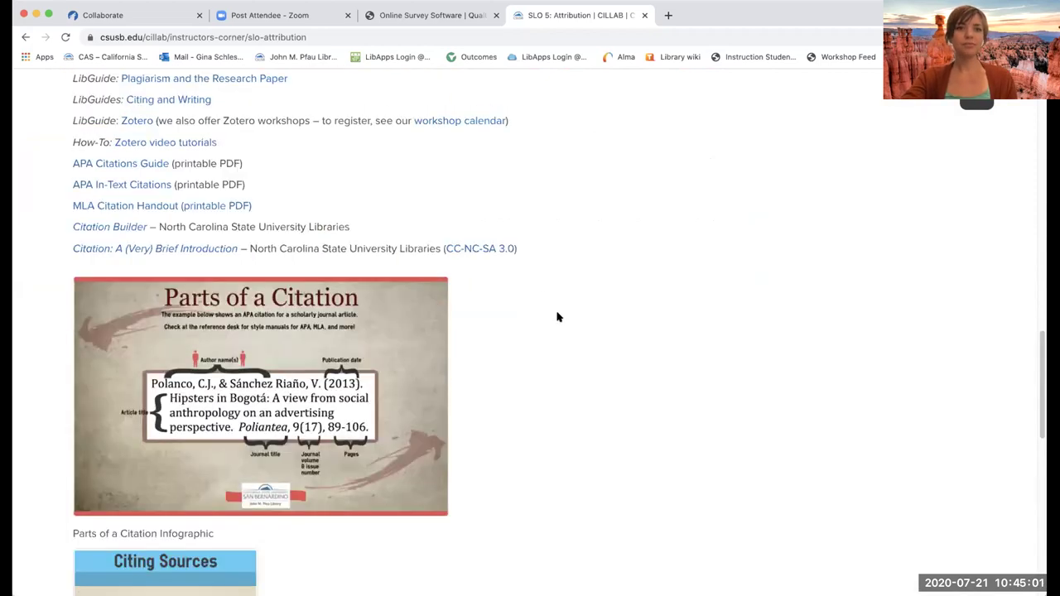
{"action": "scroll", "coordinate": [558, 317], "scroll_direction": "up", "scroll_amount": 20}
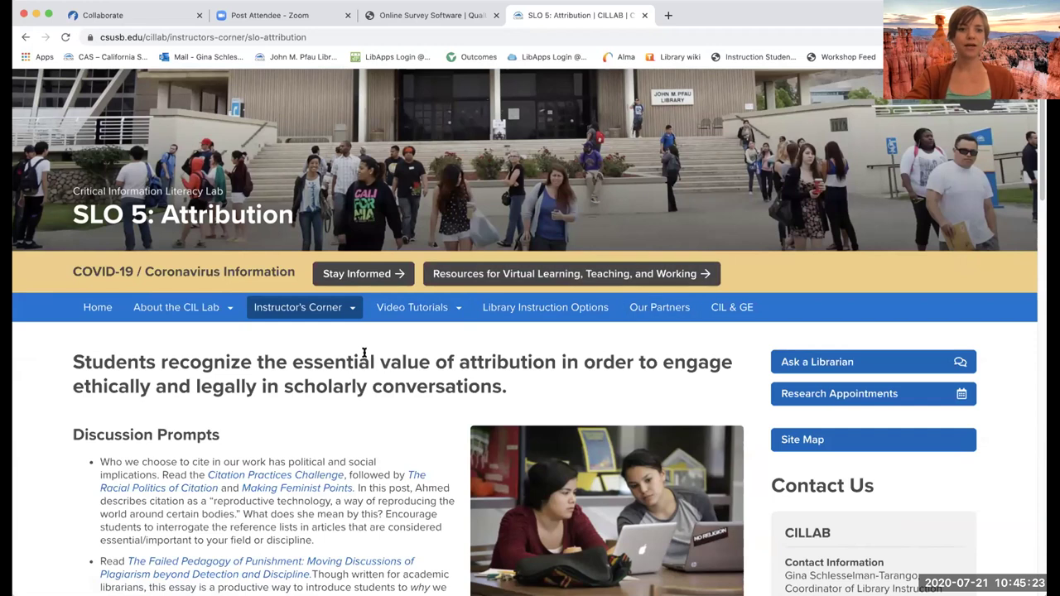
{"action": "mouse_move", "coordinate": [341, 310]}
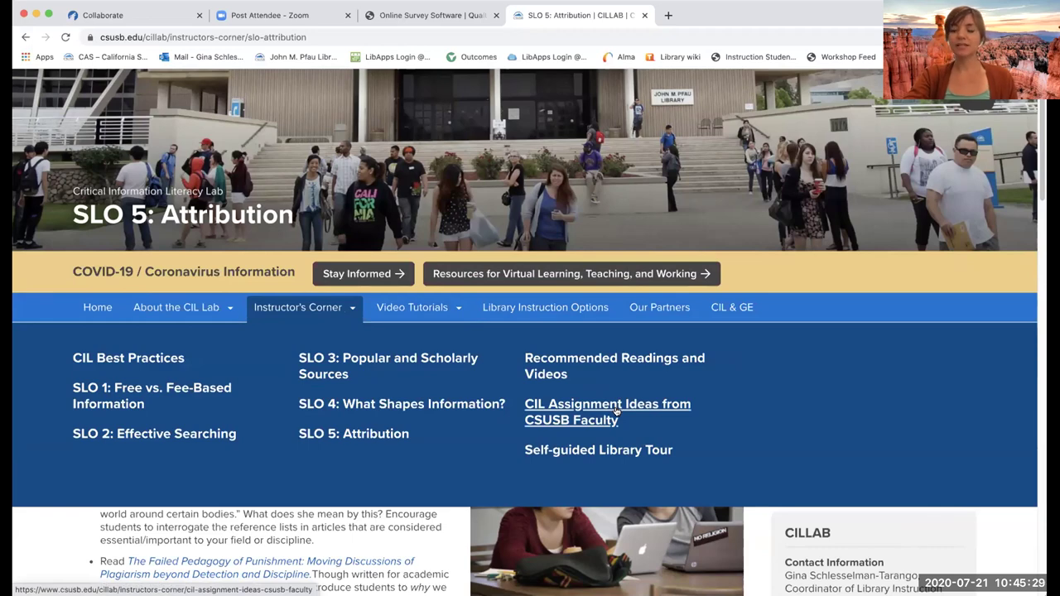
{"action": "left_click", "coordinate": [616, 410]}
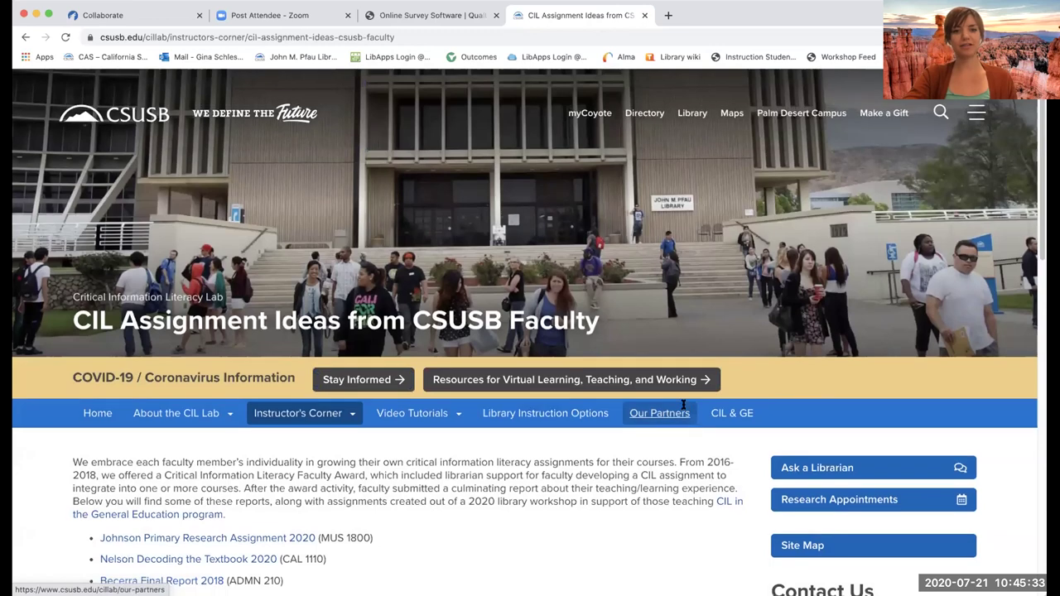
- Scroll the assignment ideas, then show the Instructor's Corner menu listing SLO 1–5 pages
{"action": "scroll", "coordinate": [683, 406], "scroll_direction": "down", "scroll_amount": 4}
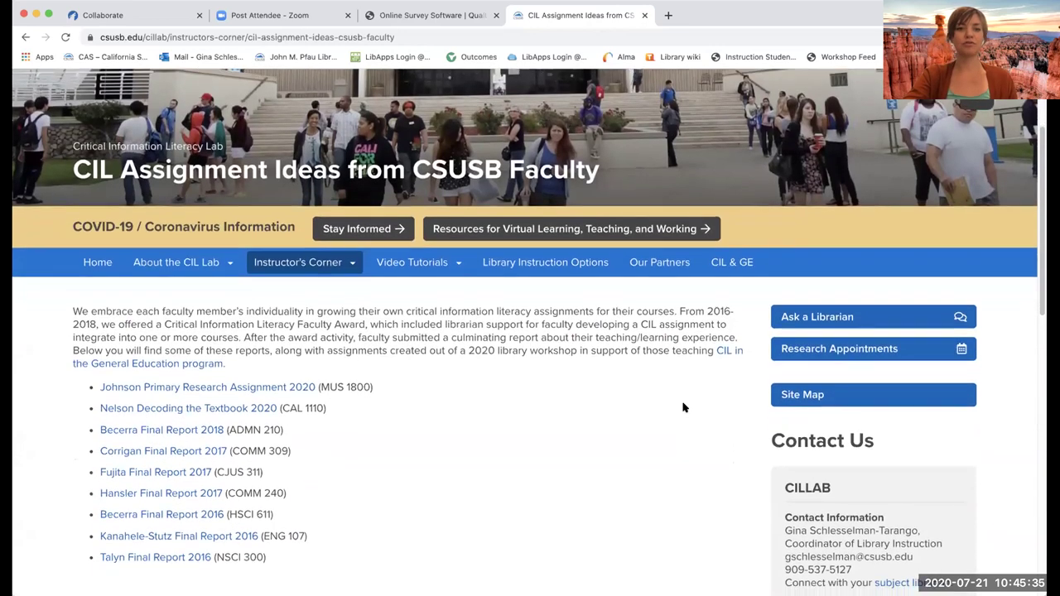
{"action": "scroll", "coordinate": [684, 407], "scroll_direction": "down", "scroll_amount": 1}
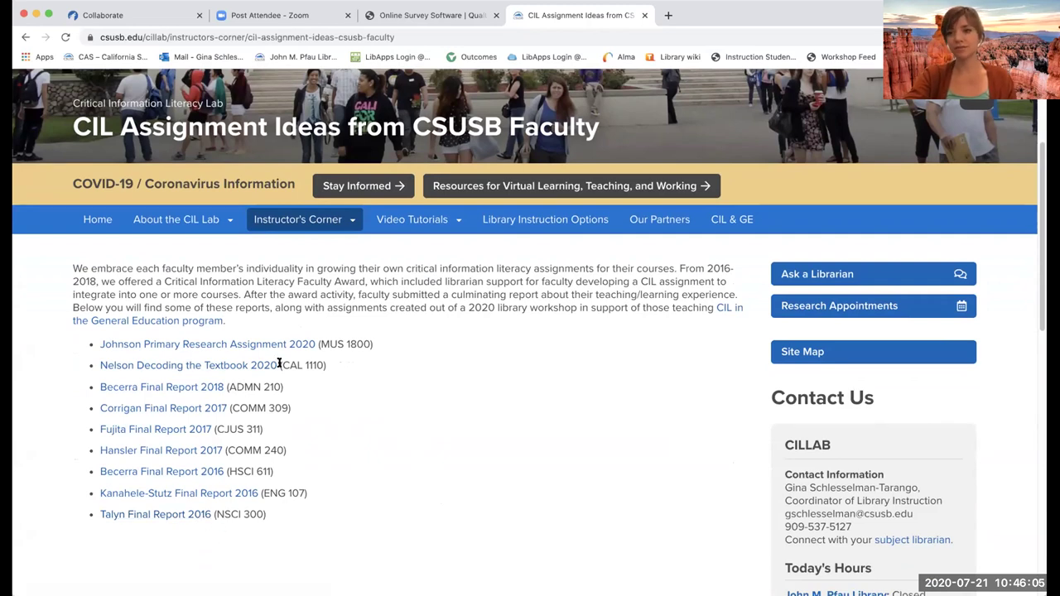
{"action": "mouse_move", "coordinate": [313, 236]}
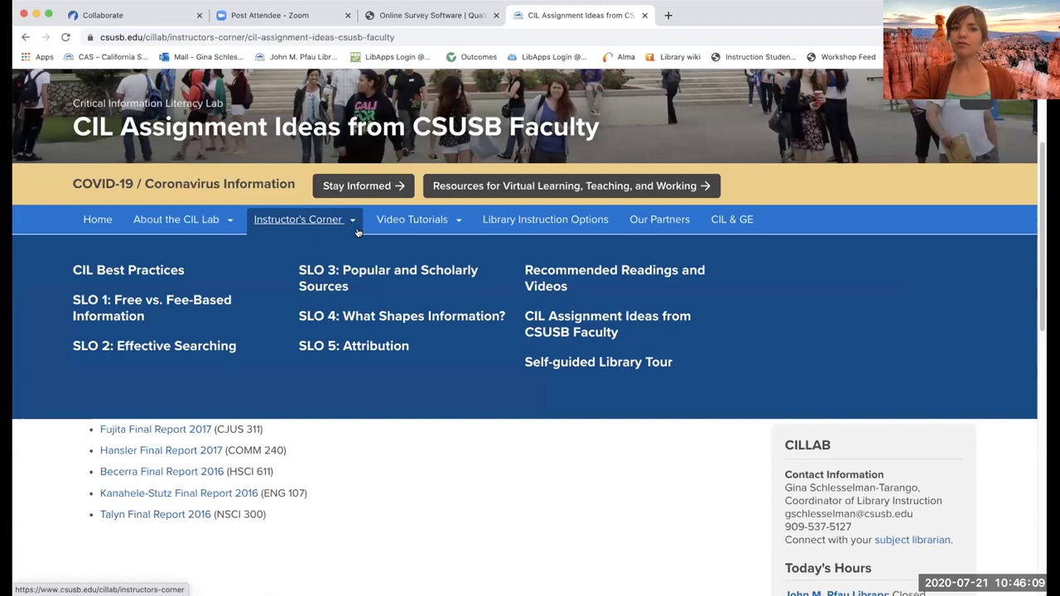
- Show the Video Tutorials menu with beginning, intermediate and advanced researcher tutorials
{"action": "mouse_move", "coordinate": [403, 228]}
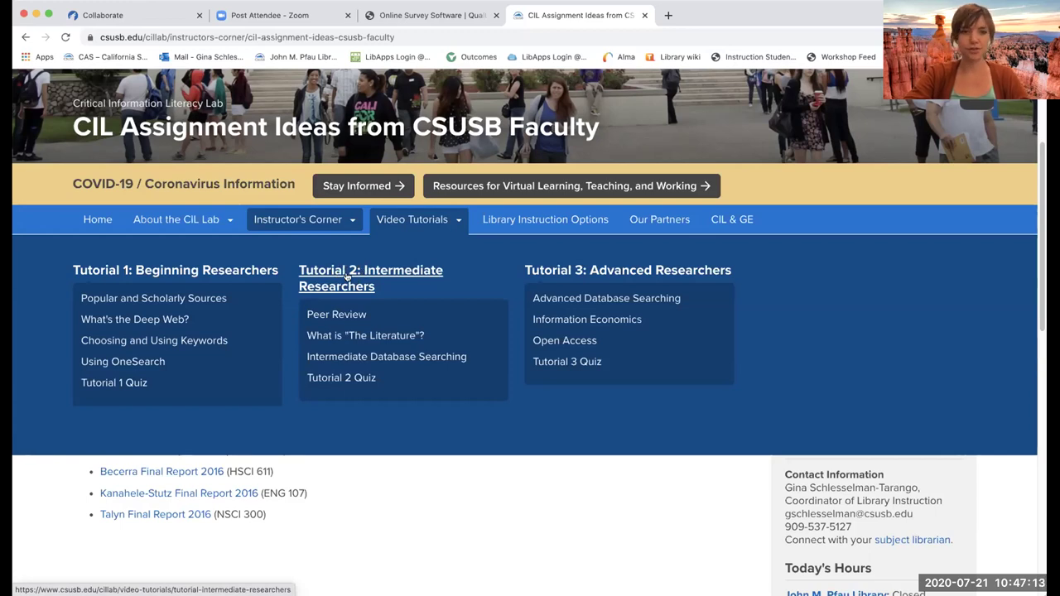
- Open the Tutorial 2 Peer Review page and scroll to its video and Vocabulary section
{"action": "left_click", "coordinate": [335, 316]}
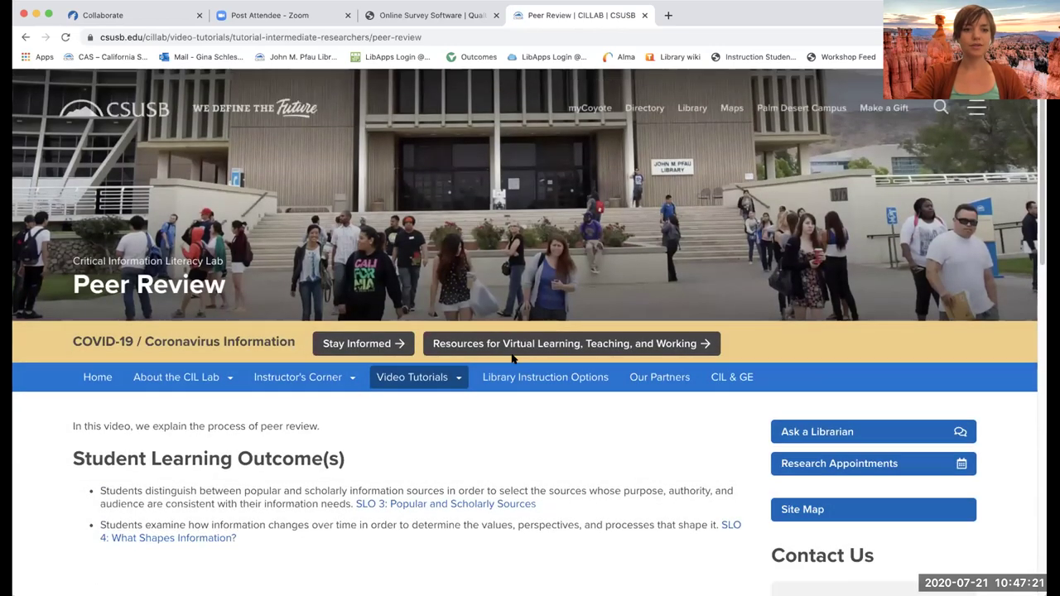
{"action": "scroll", "coordinate": [512, 358], "scroll_direction": "down", "scroll_amount": 5}
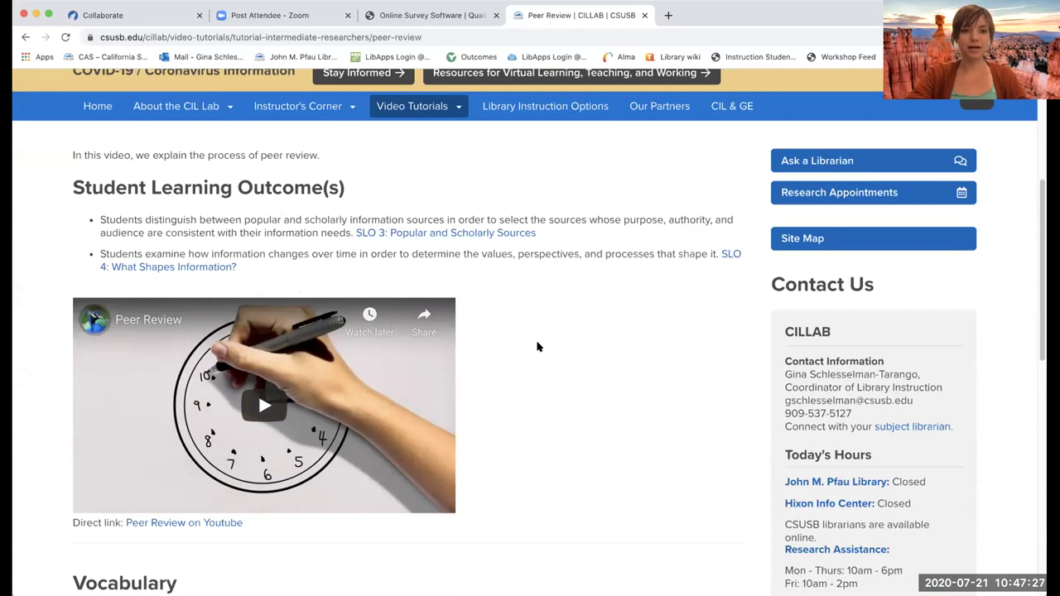
{"action": "scroll", "coordinate": [539, 348], "scroll_direction": "down", "scroll_amount": 1}
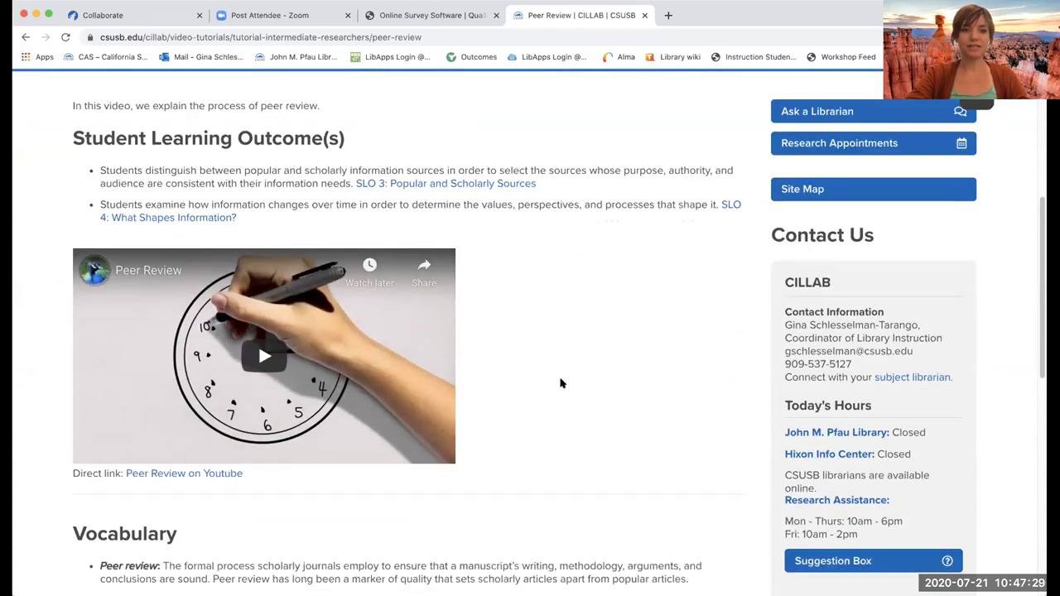
{"action": "scroll", "coordinate": [560, 381], "scroll_direction": "down", "scroll_amount": 5}
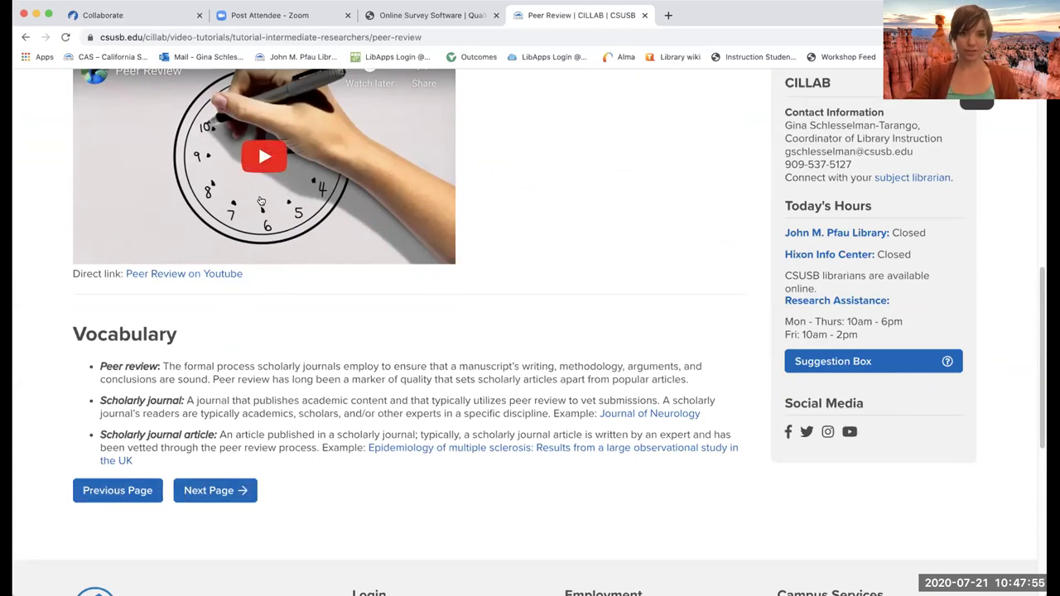
- Advance to the What is "The Literature"? tutorial and scroll through it
{"action": "left_click", "coordinate": [209, 492]}
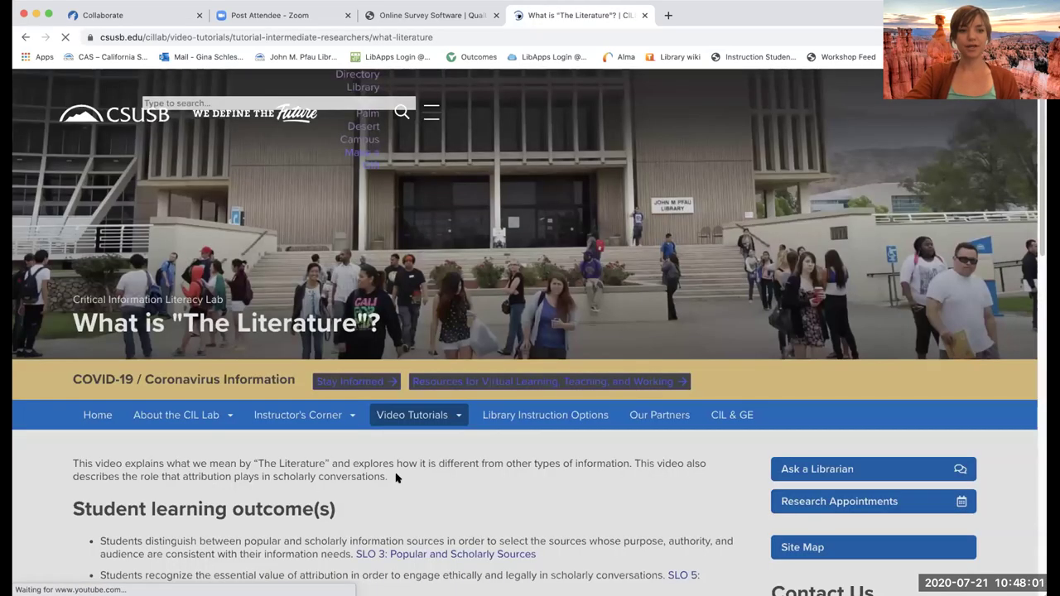
{"action": "scroll", "coordinate": [396, 478], "scroll_direction": "down", "scroll_amount": 5}
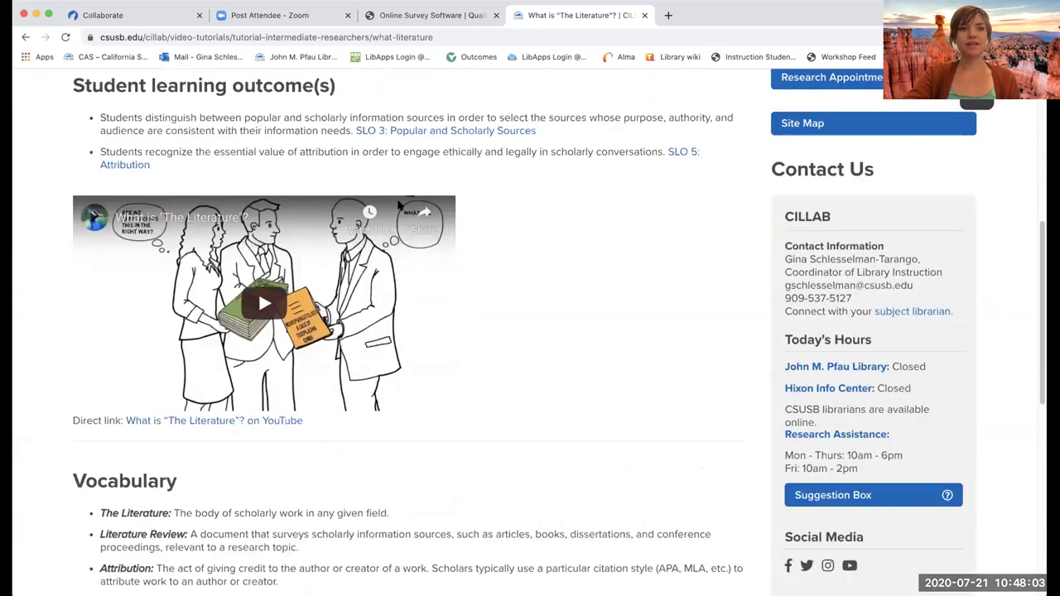
{"action": "scroll", "coordinate": [394, 434], "scroll_direction": "down", "scroll_amount": 2}
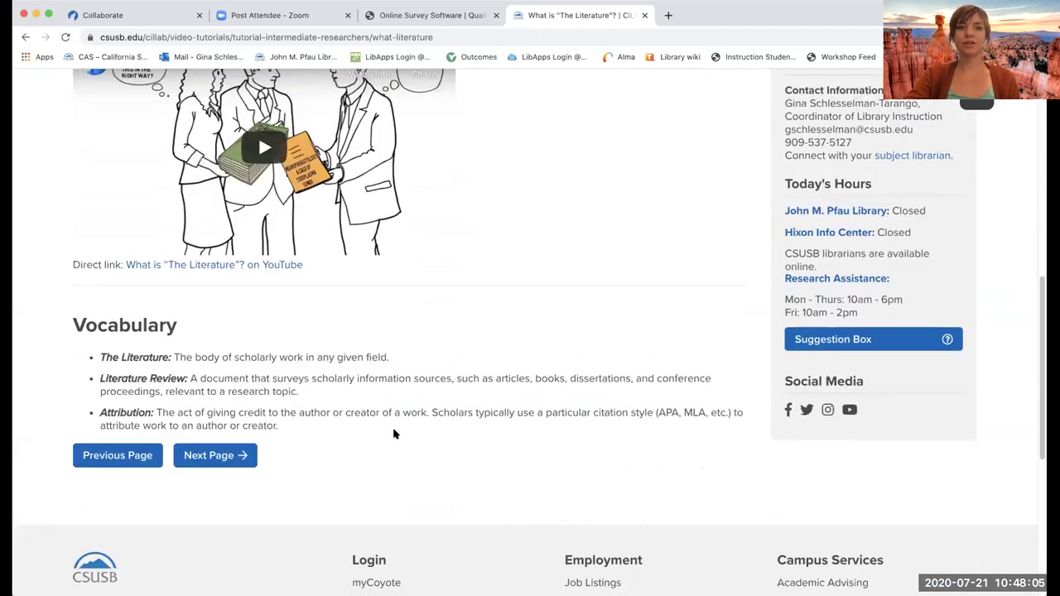
- Continue to Intermediate Database Searching and scroll to its Phrase Searching and Truncation video
{"action": "left_click", "coordinate": [220, 457]}
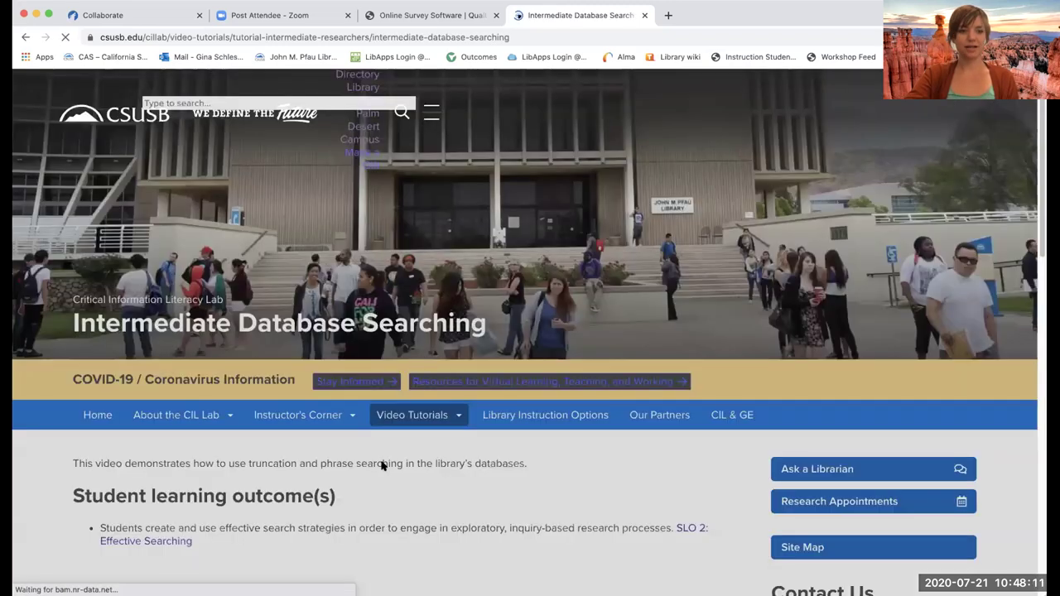
{"action": "scroll", "coordinate": [382, 466], "scroll_direction": "down", "scroll_amount": 5}
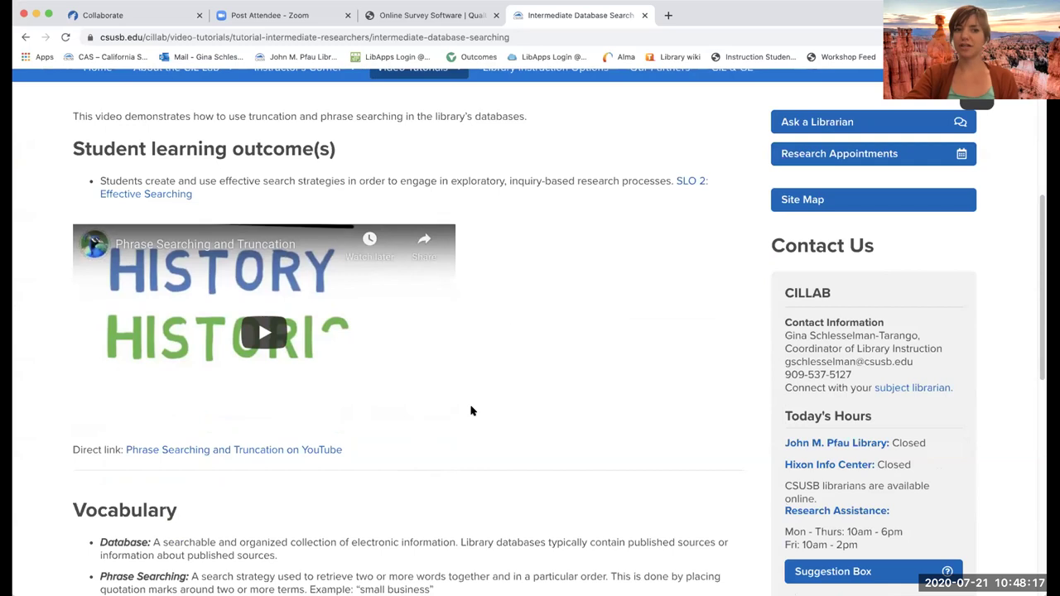
{"action": "scroll", "coordinate": [471, 411], "scroll_direction": "down", "scroll_amount": 3}
- Open the Tutorial 2 Quiz, scroll through its form, then return to the Pfau Library homepage
{"action": "left_click", "coordinate": [236, 483]}
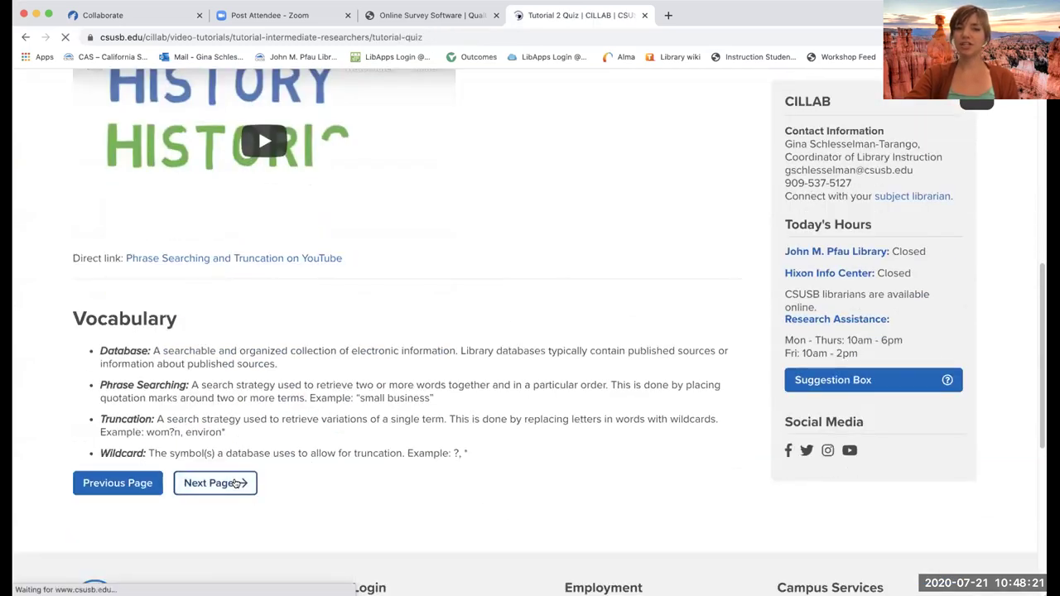
{"action": "scroll", "coordinate": [301, 420], "scroll_direction": "down", "scroll_amount": 5}
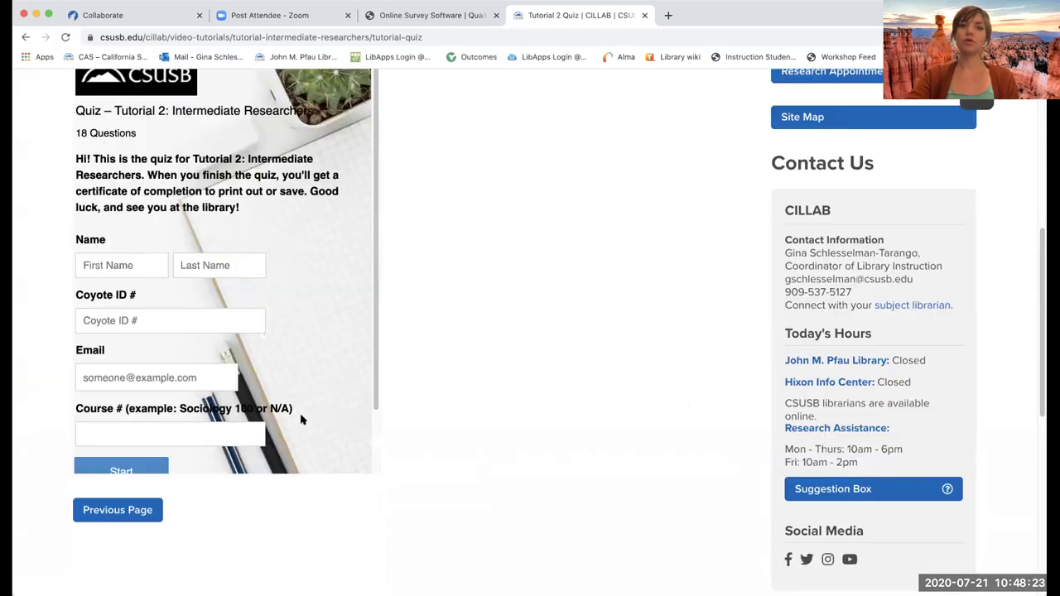
{"action": "scroll", "coordinate": [406, 221], "scroll_direction": "up", "scroll_amount": 1}
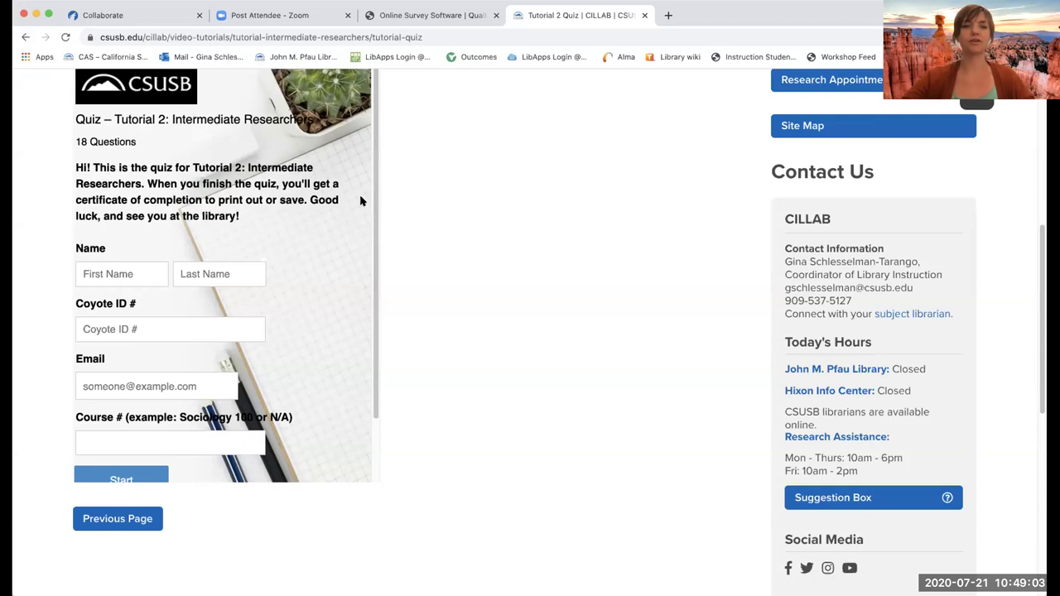
{"action": "scroll", "coordinate": [521, 246], "scroll_direction": "up", "scroll_amount": 3}
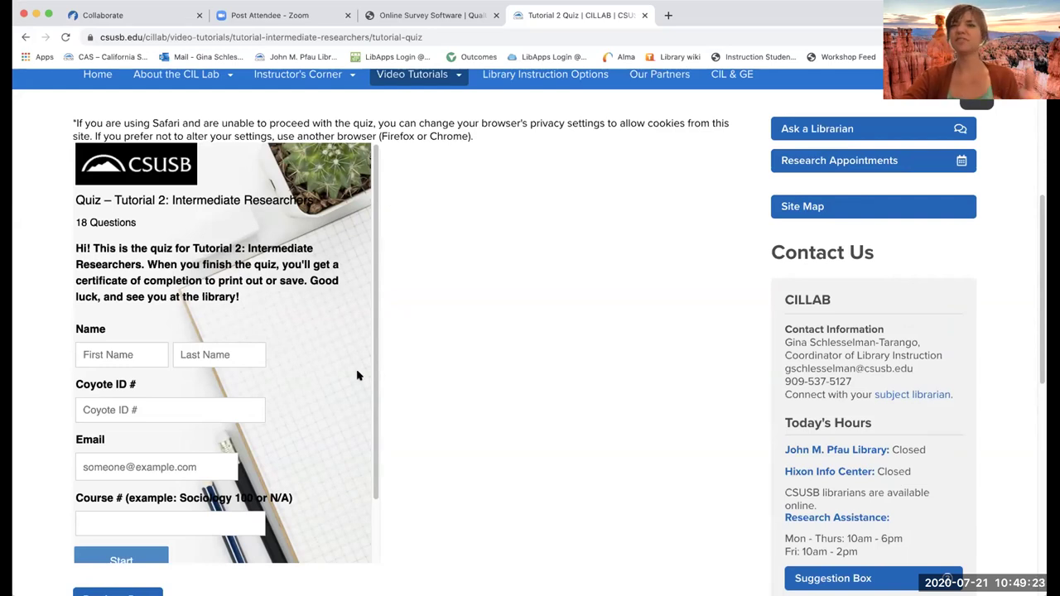
{"action": "scroll", "coordinate": [356, 377], "scroll_direction": "up", "scroll_amount": 1}
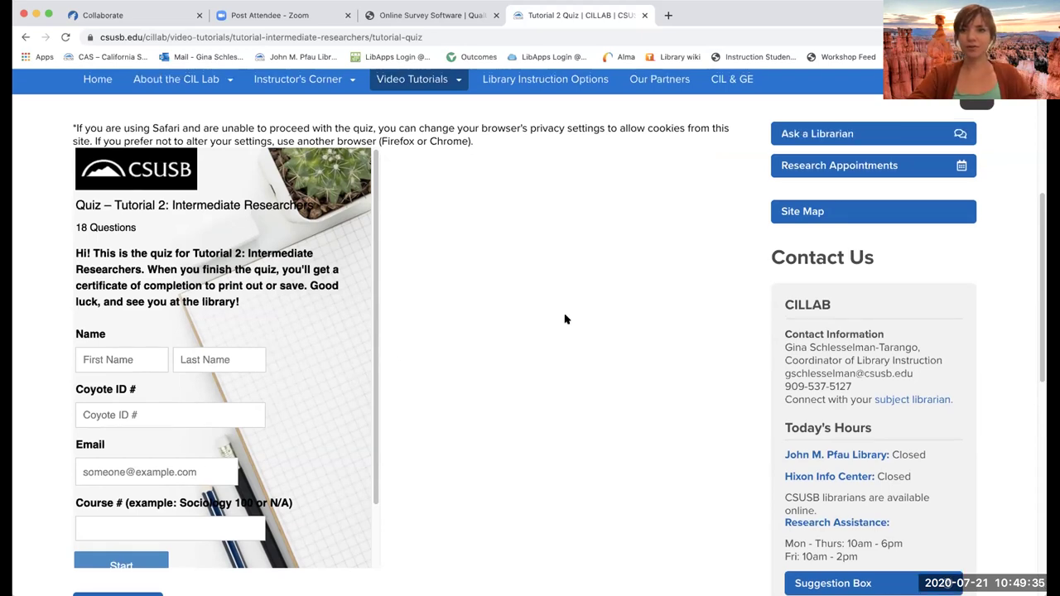
{"action": "scroll", "coordinate": [566, 319], "scroll_direction": "up", "scroll_amount": 4}
{"action": "scroll", "coordinate": [566, 319], "scroll_direction": "down", "scroll_amount": 2}
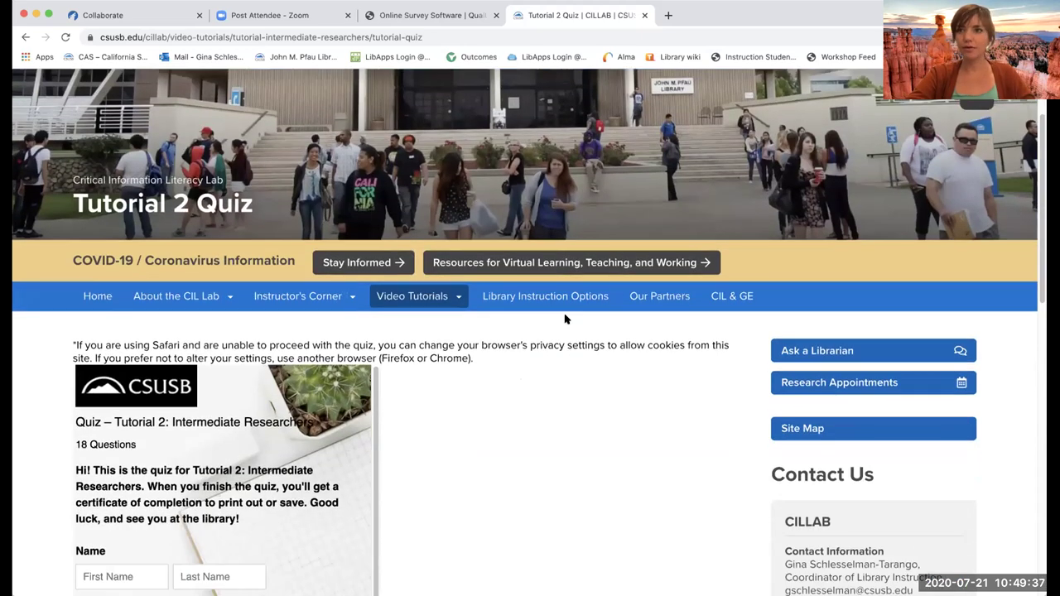
{"action": "left_click", "coordinate": [90, 301]}
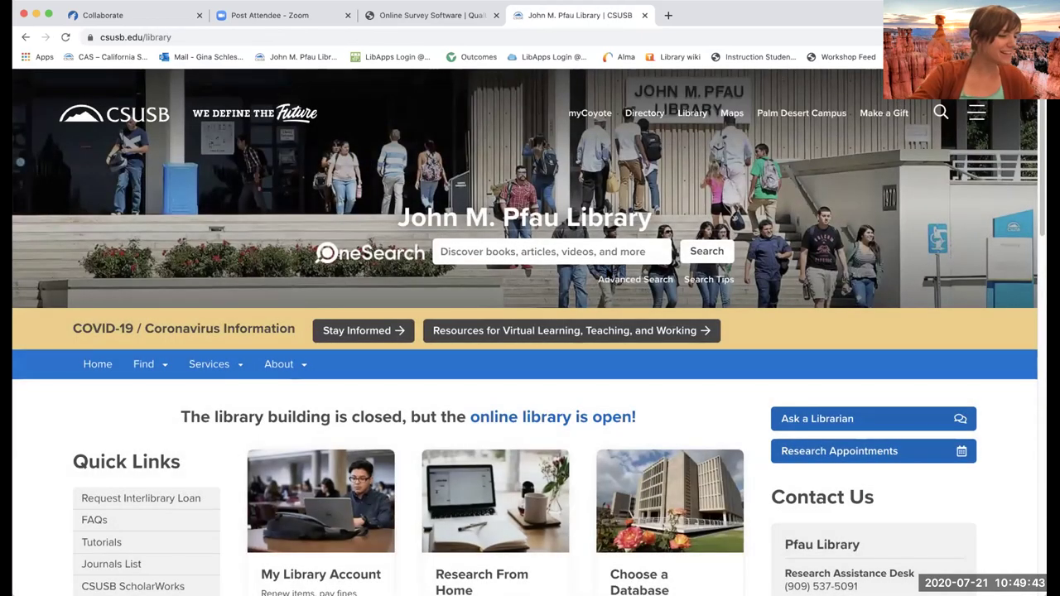
{"action": "scroll", "coordinate": [754, 327], "scroll_direction": "down", "scroll_amount": 1}
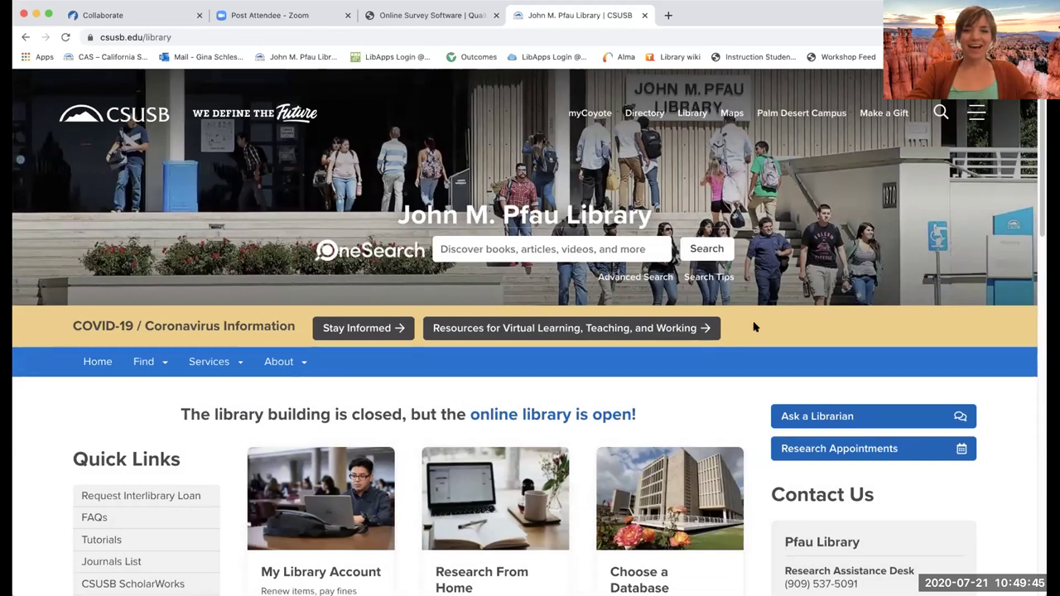
{"action": "scroll", "coordinate": [754, 327], "scroll_direction": "down", "scroll_amount": 5}
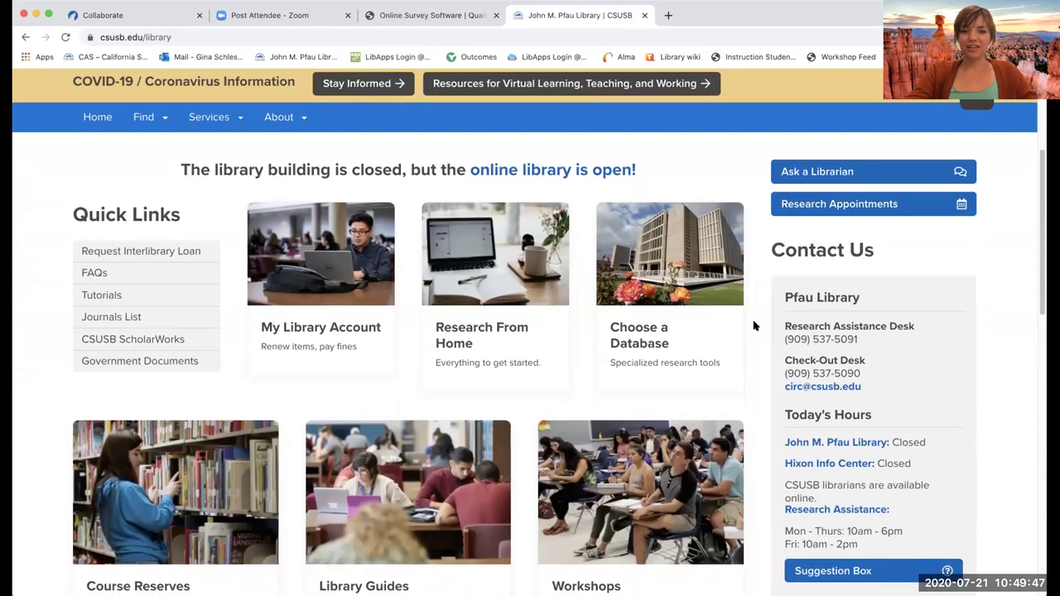
{"action": "scroll", "coordinate": [753, 327], "scroll_direction": "down", "scroll_amount": 2}
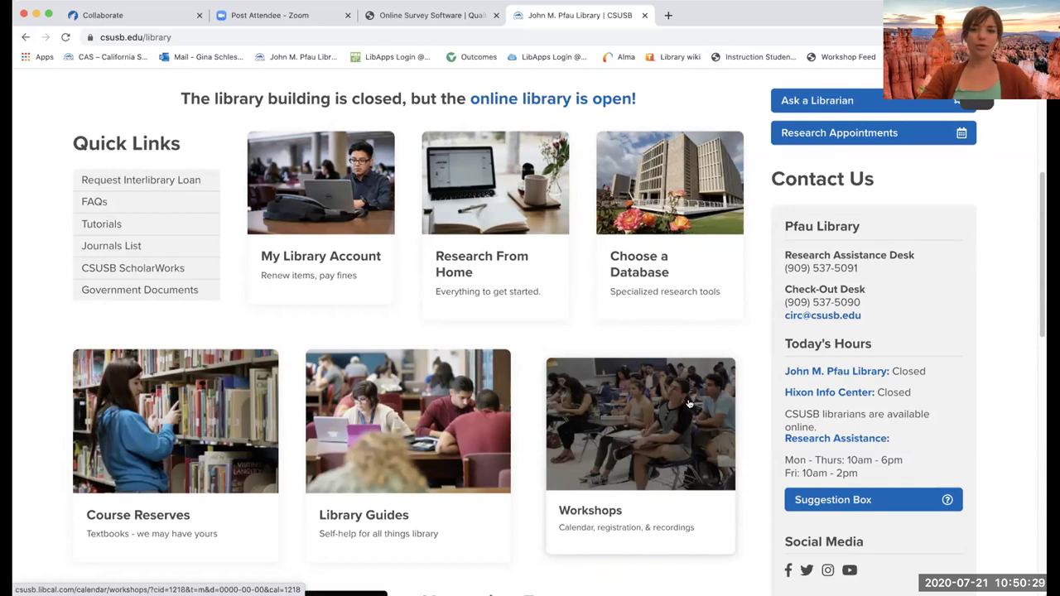
- Open the LibCal Workshop Calendar and scroll through July 2020's online workshops on Jul 21, 28, 29
{"action": "left_click", "coordinate": [676, 463]}
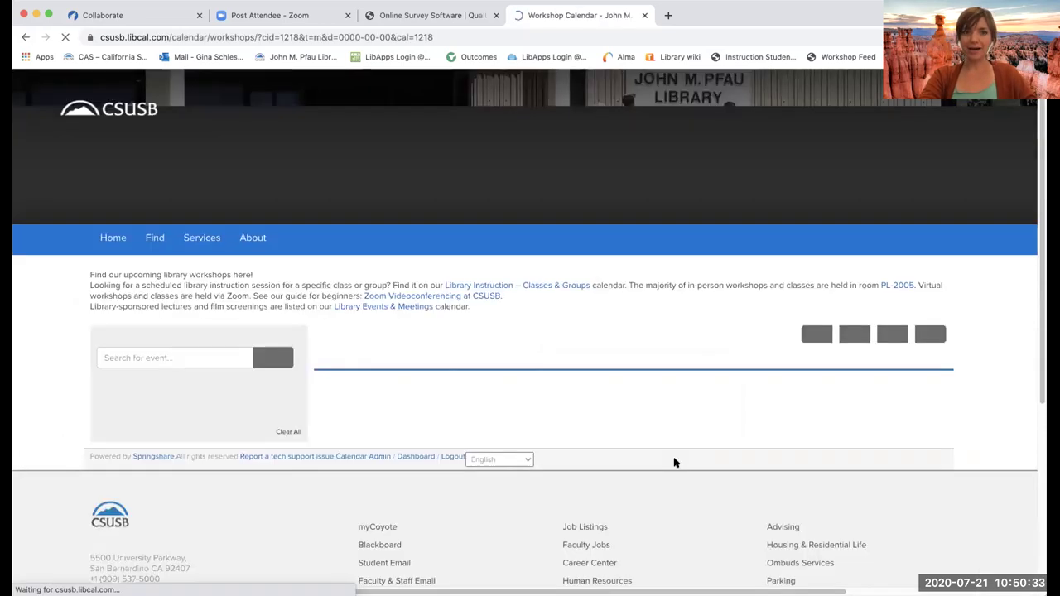
{"action": "scroll", "coordinate": [657, 437], "scroll_direction": "down", "scroll_amount": 5}
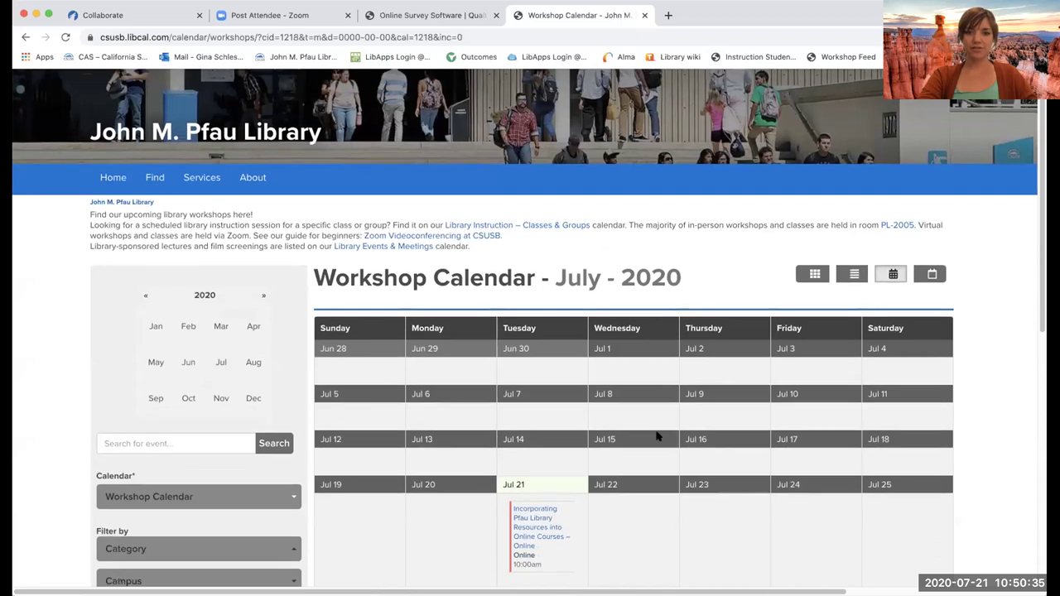
{"action": "scroll", "coordinate": [657, 436], "scroll_direction": "down", "scroll_amount": 1}
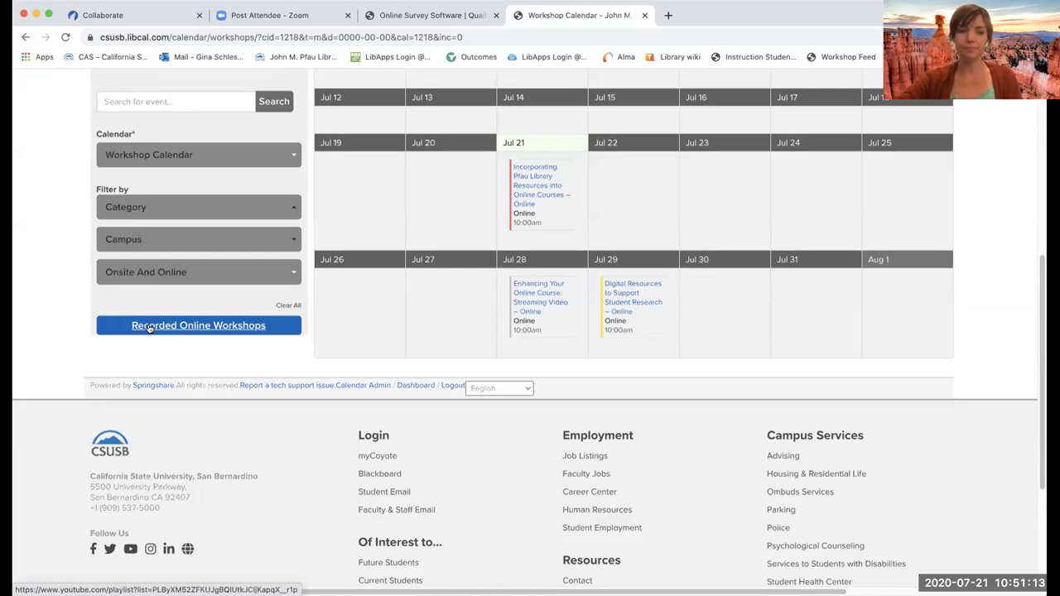
{"action": "scroll", "coordinate": [141, 323], "scroll_direction": "up", "scroll_amount": 5}
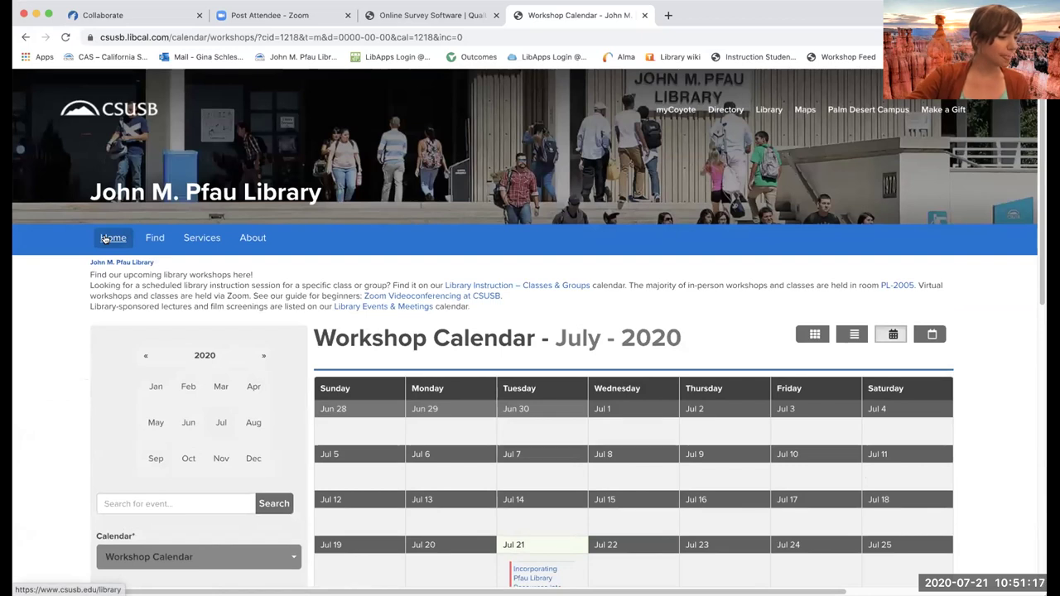
- Return to the Pfau Library homepage and scroll down past Quick Links
{"action": "left_click", "coordinate": [105, 238]}
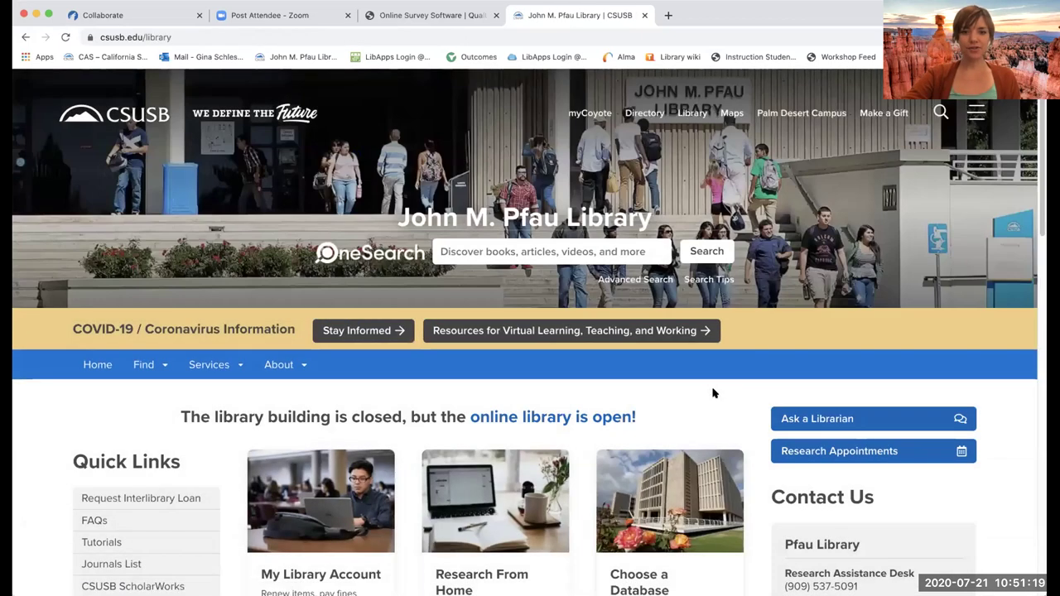
{"action": "scroll", "coordinate": [714, 393], "scroll_direction": "down", "scroll_amount": 1}
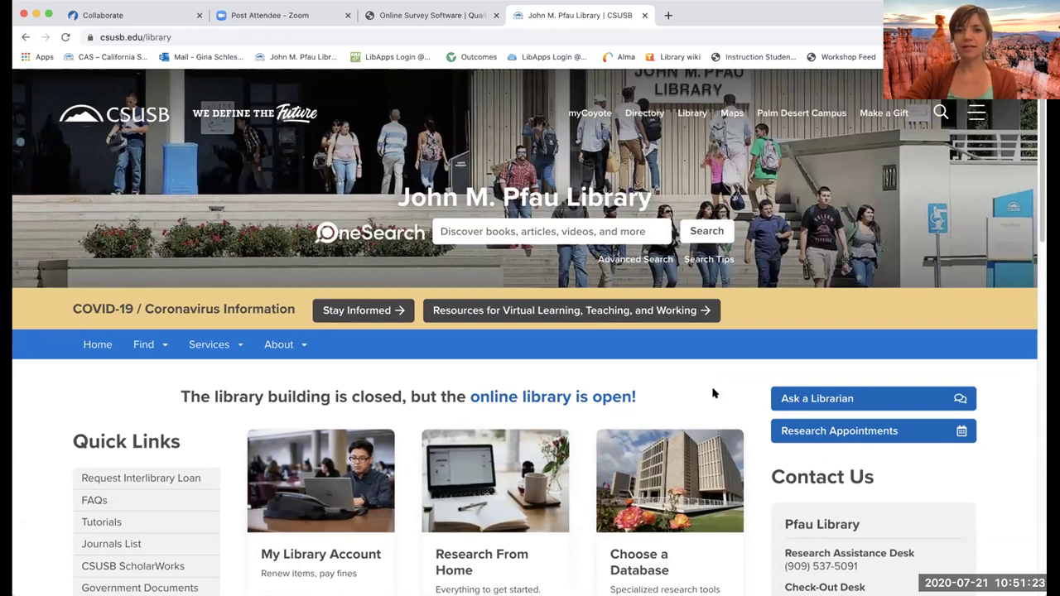
{"action": "scroll", "coordinate": [714, 394], "scroll_direction": "down", "scroll_amount": 1}
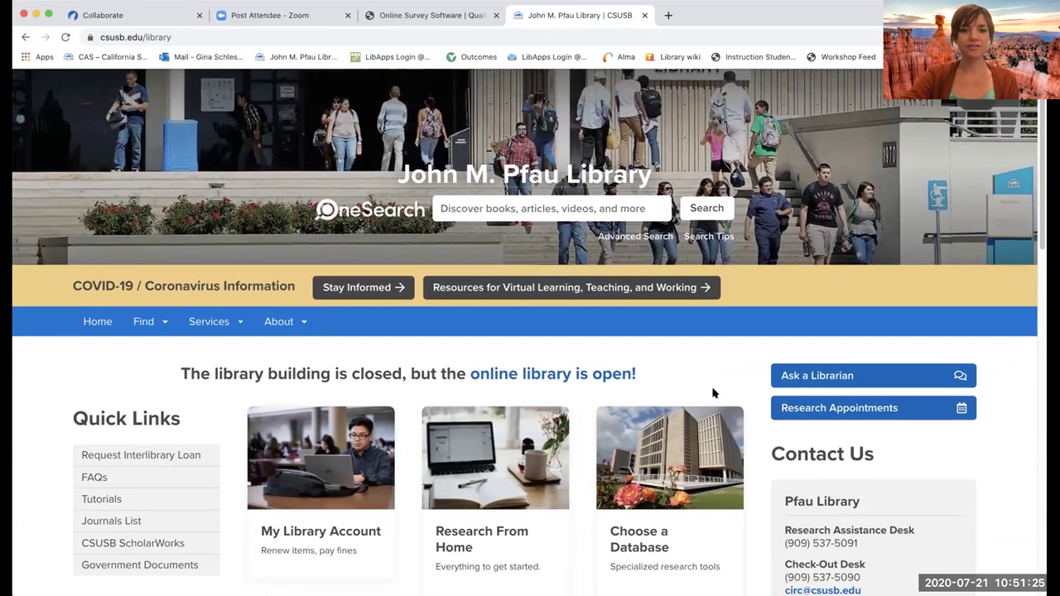
{"action": "scroll", "coordinate": [714, 394], "scroll_direction": "down", "scroll_amount": 1}
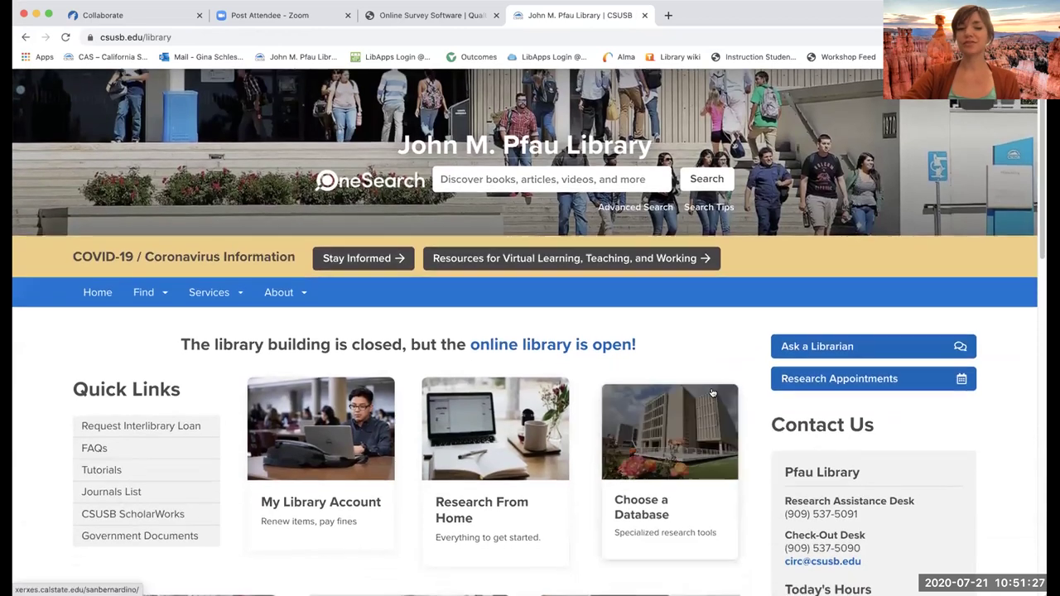
{"action": "scroll", "coordinate": [712, 393], "scroll_direction": "down", "scroll_amount": 5}
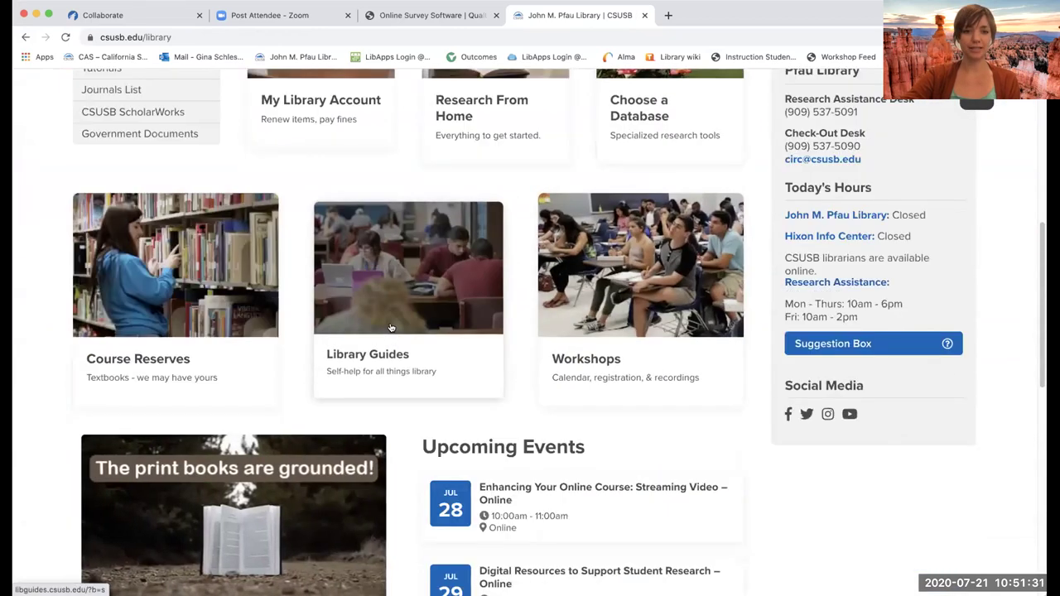
- Open Library Guides and scroll through the guides by subject
{"action": "left_click", "coordinate": [391, 328]}
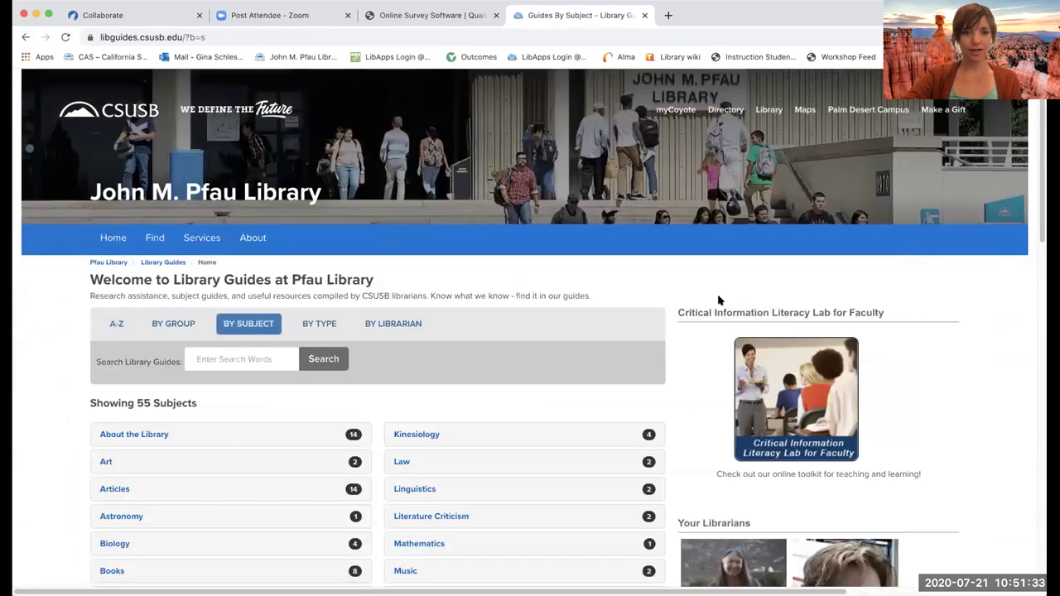
{"action": "scroll", "coordinate": [652, 414], "scroll_direction": "down", "scroll_amount": 1}
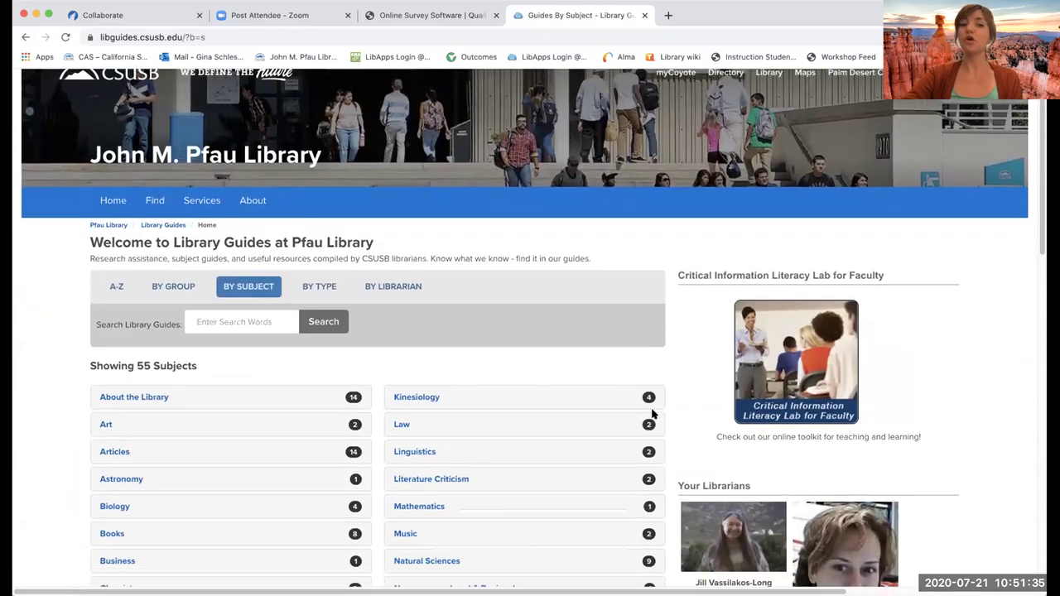
{"action": "scroll", "coordinate": [652, 414], "scroll_direction": "down", "scroll_amount": 6}
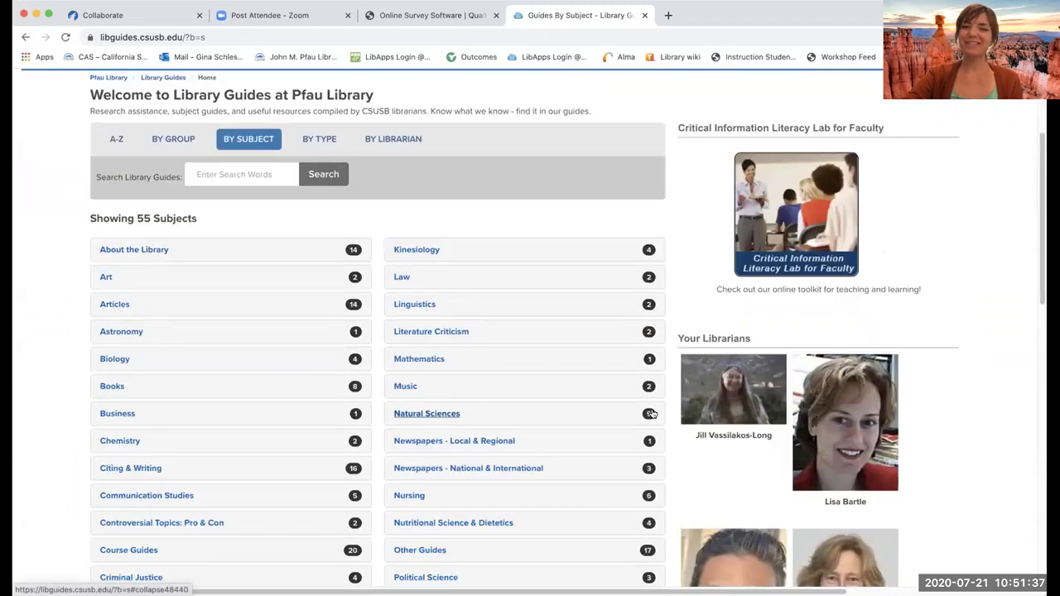
{"action": "scroll", "coordinate": [652, 414], "scroll_direction": "down", "scroll_amount": 3}
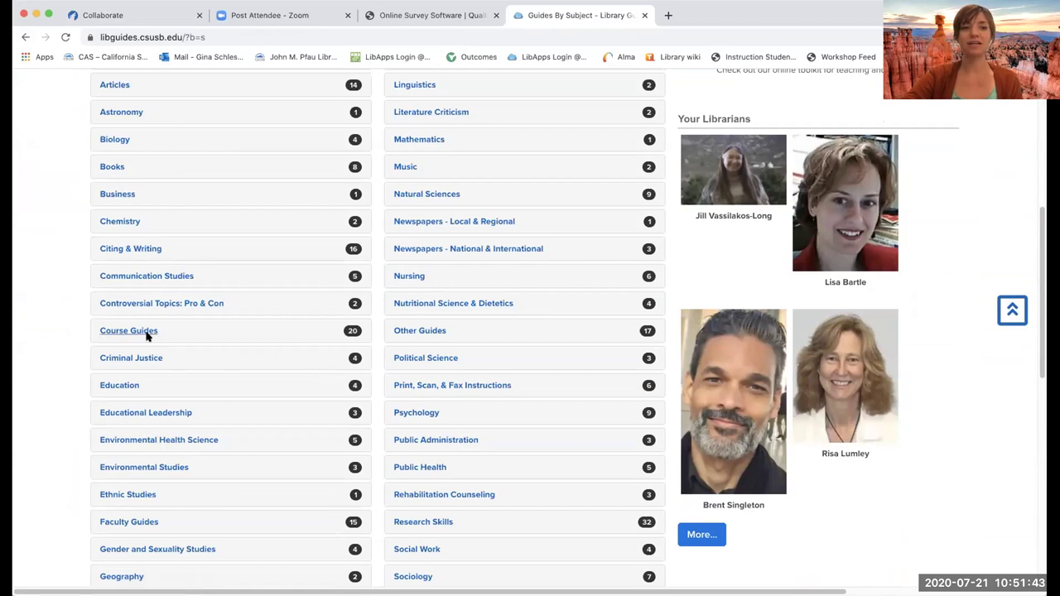
- Expand Citing & Writing and open the APA Citation Guide
{"action": "left_click", "coordinate": [150, 252]}
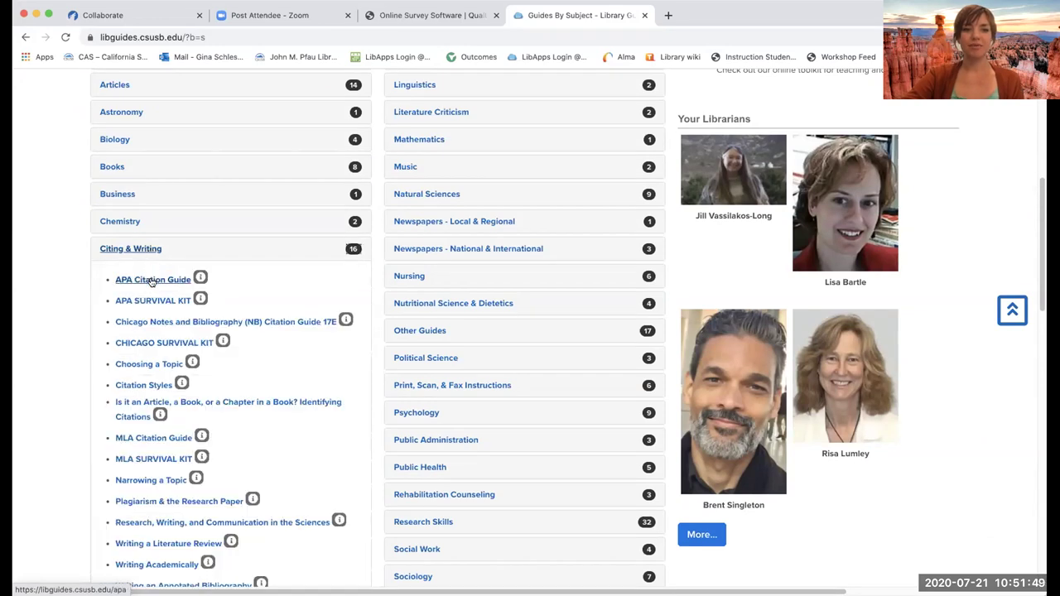
{"action": "left_click", "coordinate": [152, 280]}
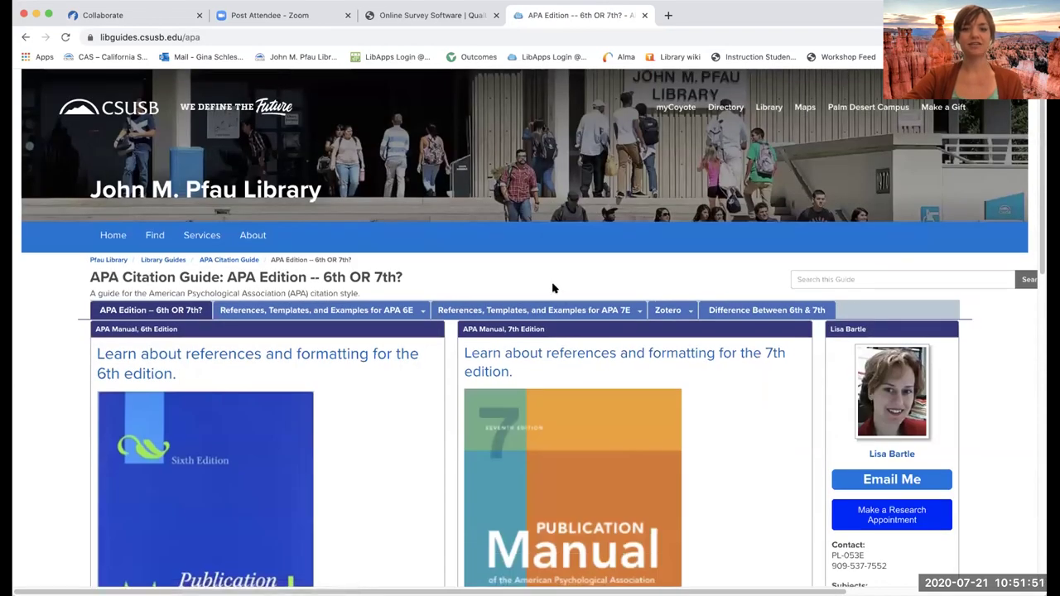
{"action": "scroll", "coordinate": [553, 288], "scroll_direction": "down", "scroll_amount": 10}
{"action": "scroll", "coordinate": [553, 288], "scroll_direction": "up", "scroll_amount": 10}
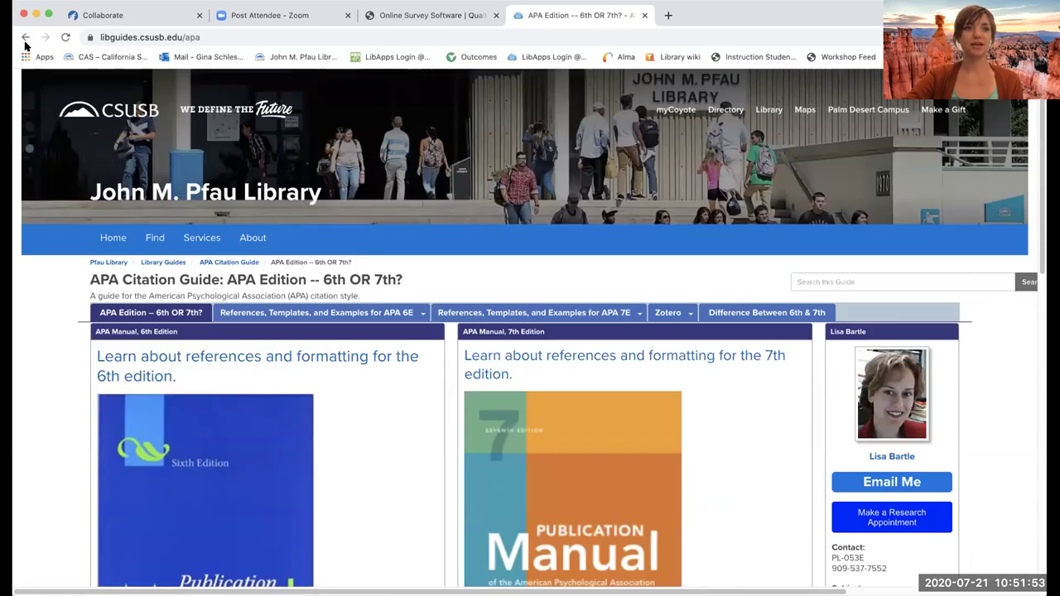
- Go back to the subject list, scroll it, then go back to the library home page
{"action": "left_click", "coordinate": [25, 40]}
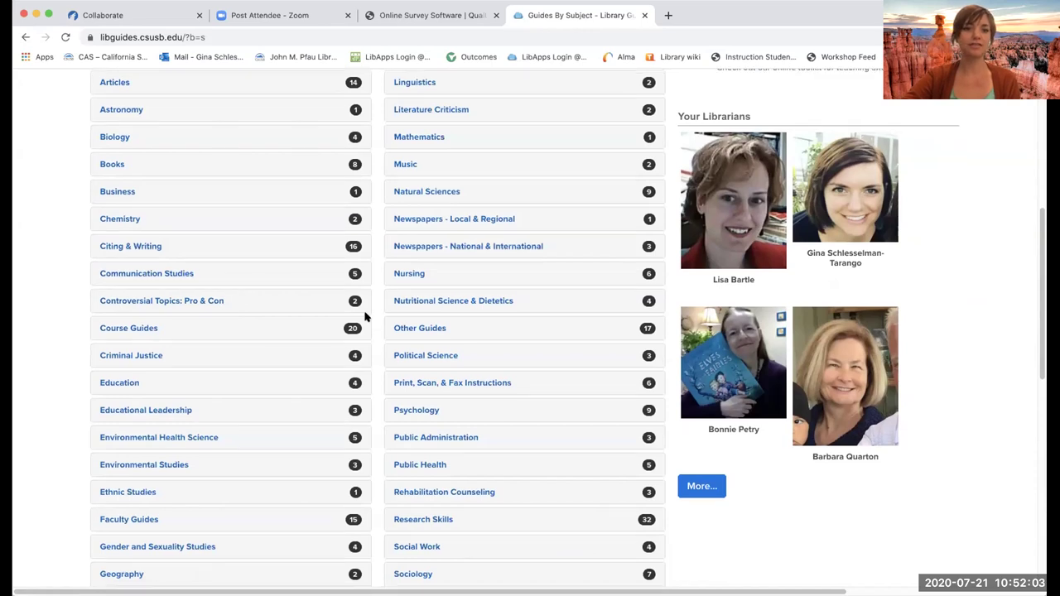
{"action": "scroll", "coordinate": [365, 317], "scroll_direction": "down", "scroll_amount": 3}
{"action": "scroll", "coordinate": [364, 317], "scroll_direction": "up", "scroll_amount": 5}
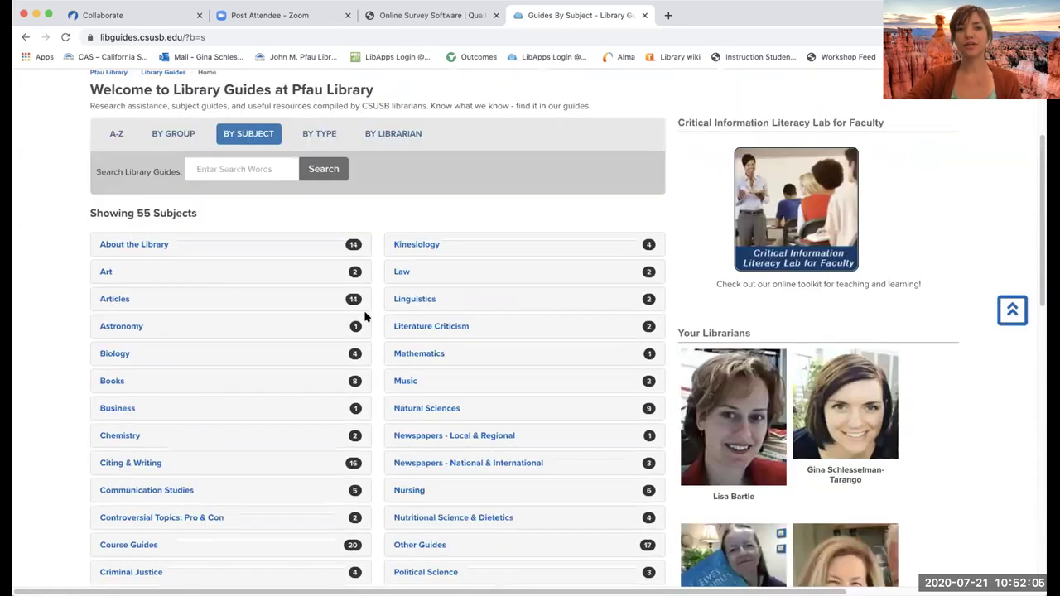
{"action": "scroll", "coordinate": [394, 299], "scroll_direction": "down", "scroll_amount": 1}
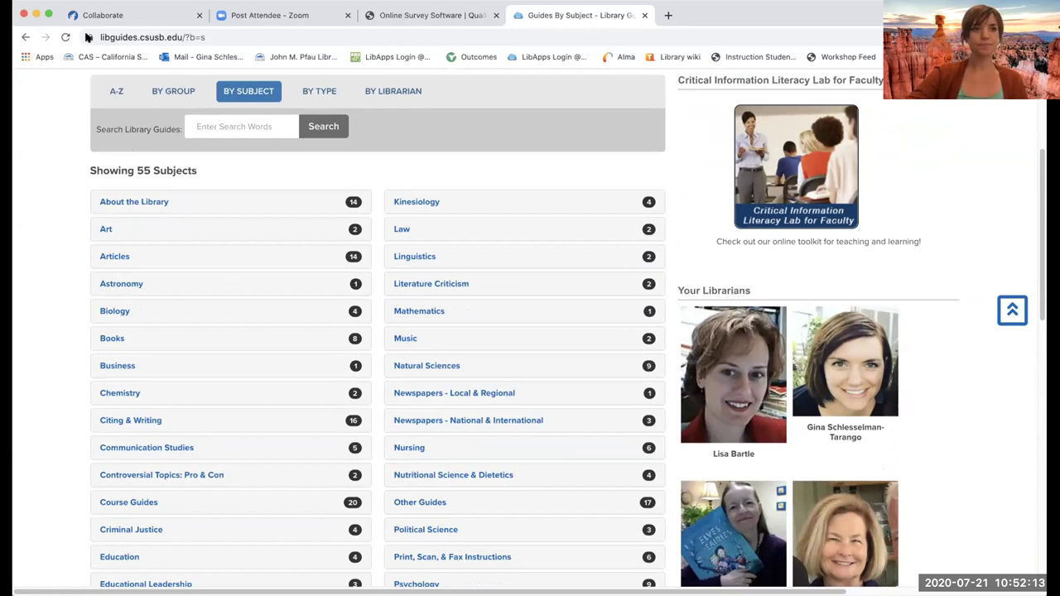
{"action": "left_click", "coordinate": [25, 36]}
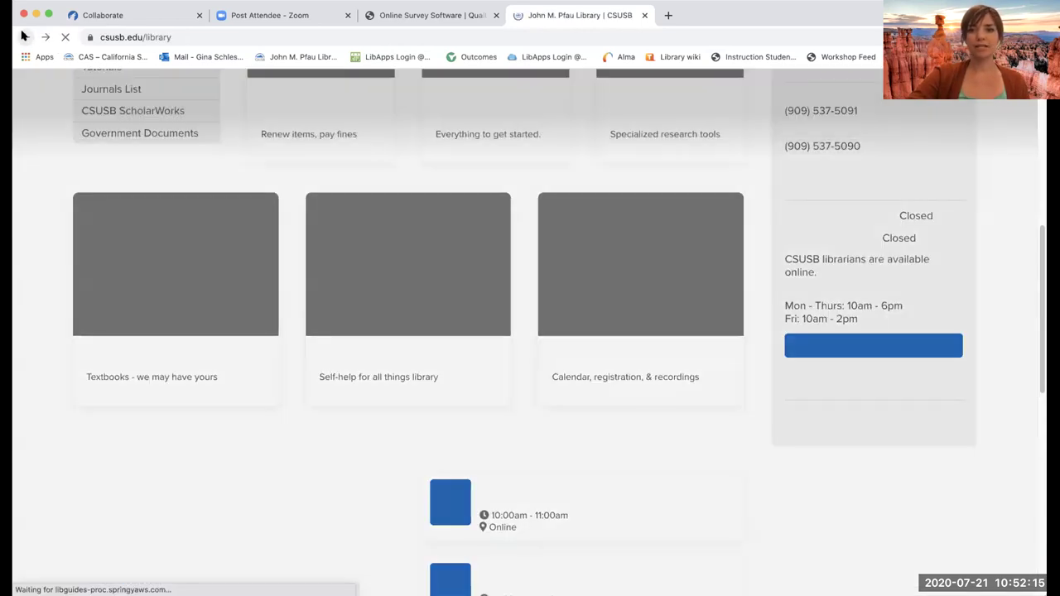
{"action": "scroll", "coordinate": [408, 281], "scroll_direction": "up", "scroll_amount": 3}
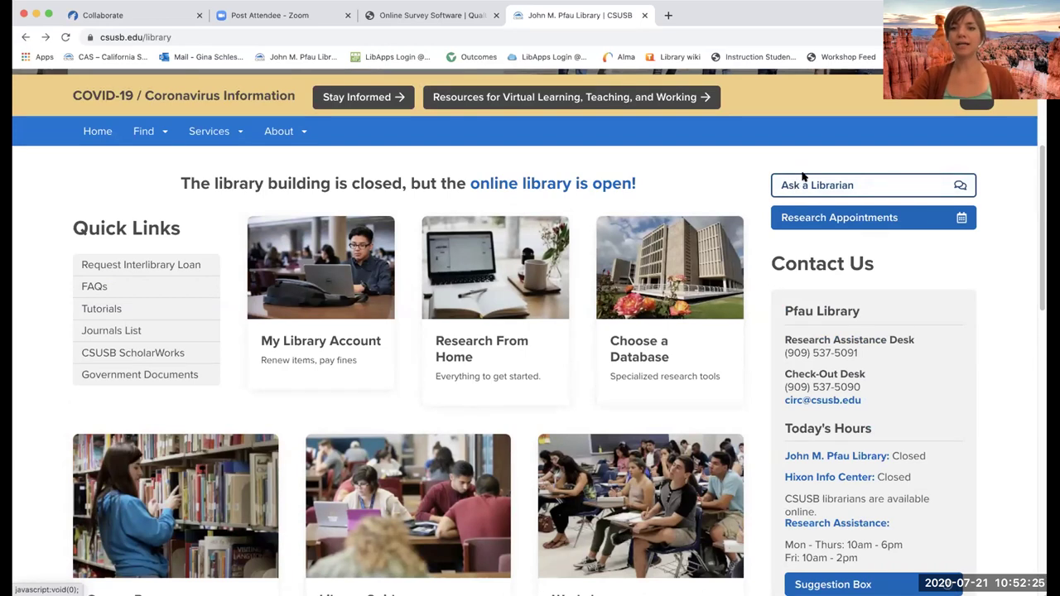
{"action": "left_click", "coordinate": [827, 218]}
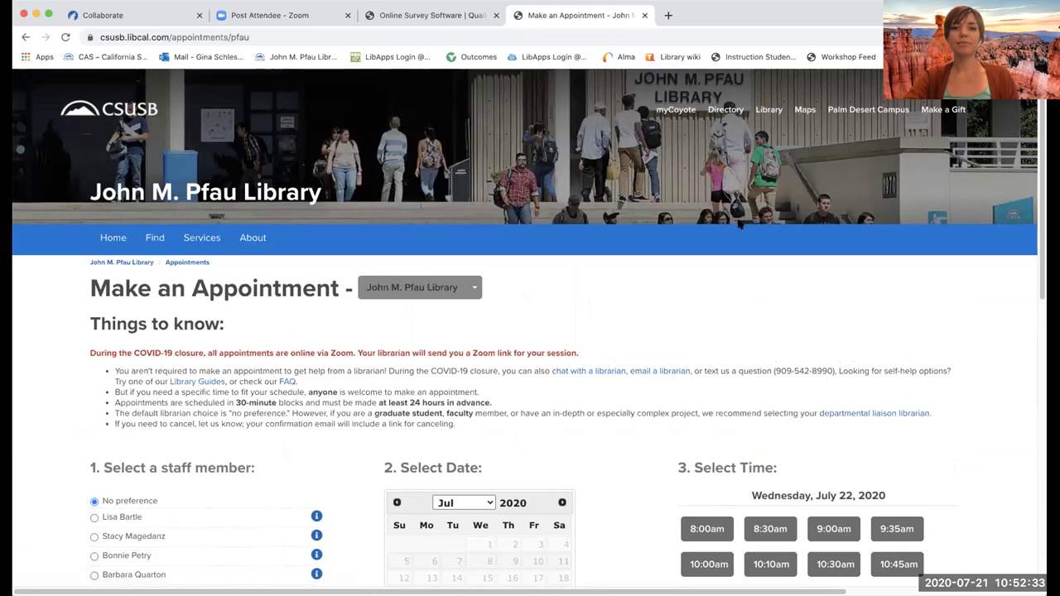
- Scroll through the Make an Appointment page to view Wednesday, July 22, 2020 time slots
{"action": "scroll", "coordinate": [740, 225], "scroll_direction": "down", "scroll_amount": 3}
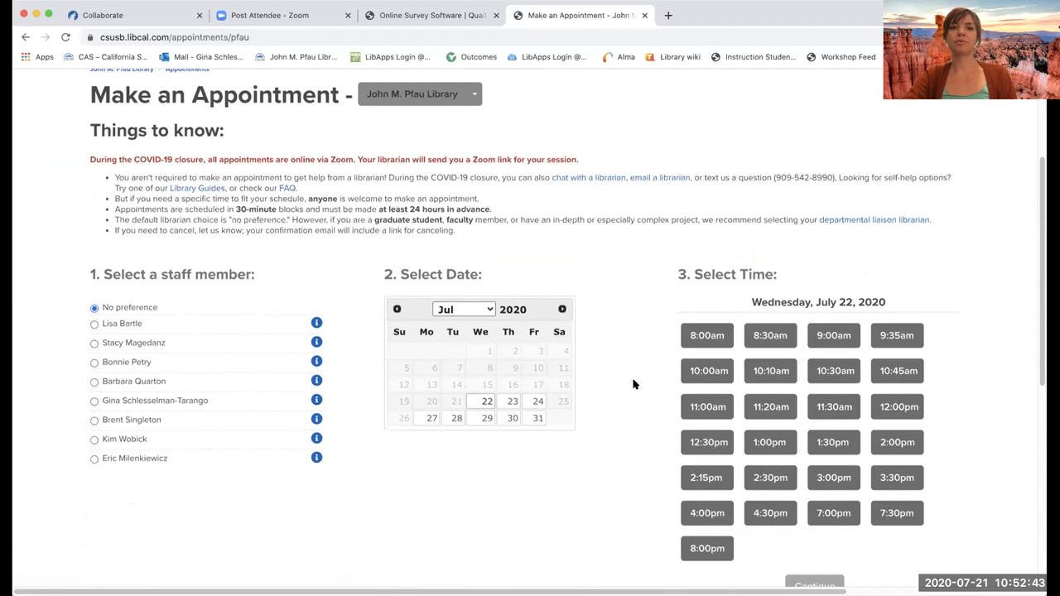
{"action": "scroll", "coordinate": [633, 384], "scroll_direction": "down", "scroll_amount": 3}
{"action": "scroll", "coordinate": [634, 384], "scroll_direction": "up", "scroll_amount": 8}
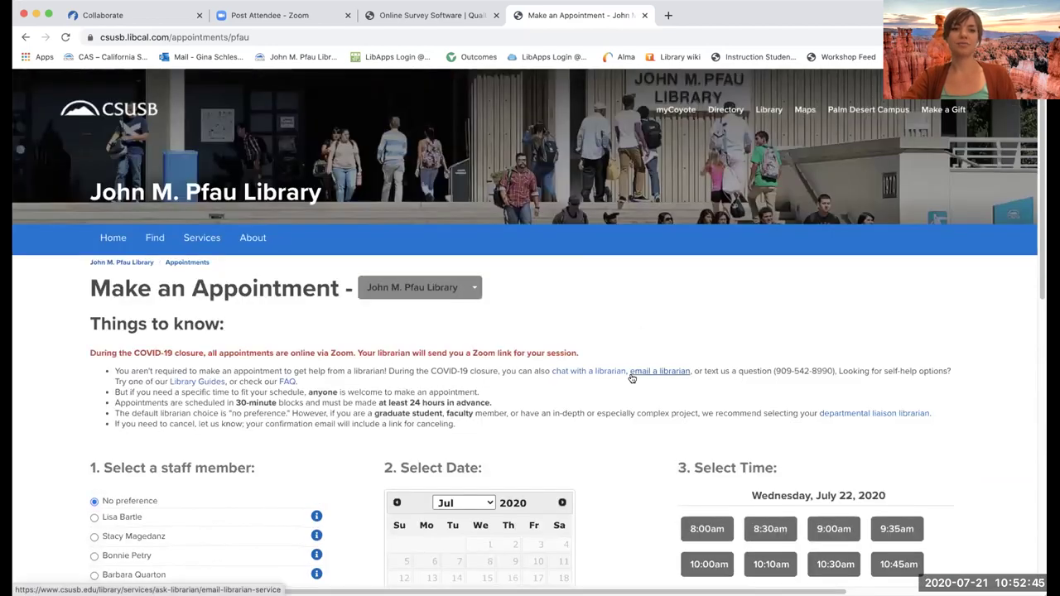